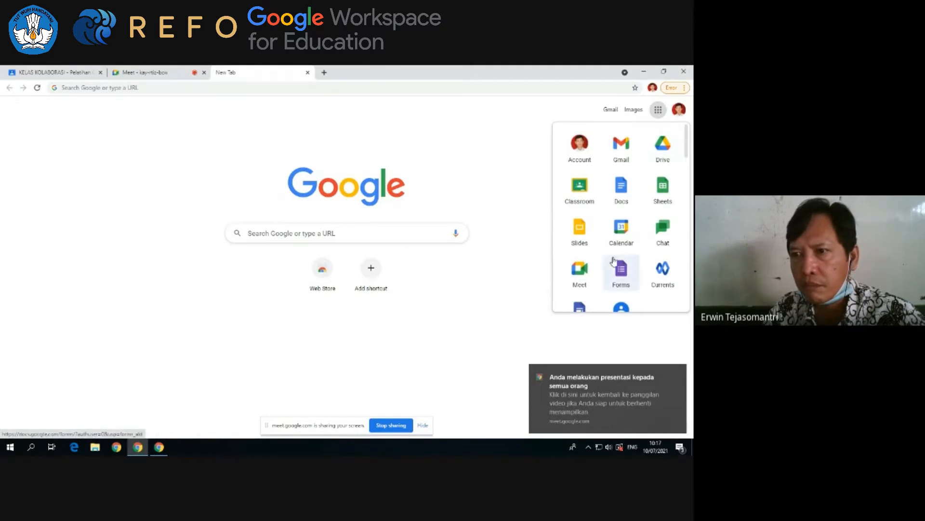
- Open Google Forms and create a new blank form
{"action": "left_click", "coordinate": [618, 181]}
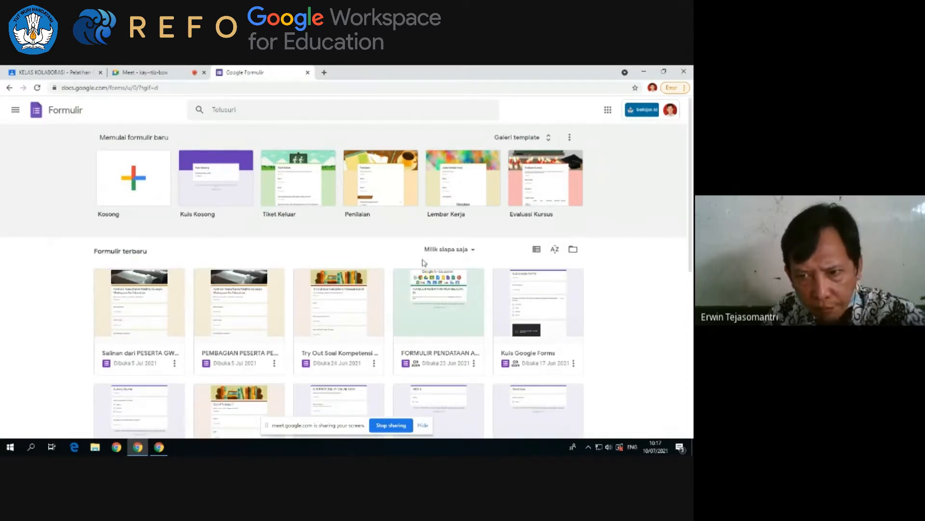
{"action": "scroll", "coordinate": [337, 289], "scroll_direction": "down", "scroll_amount": 6}
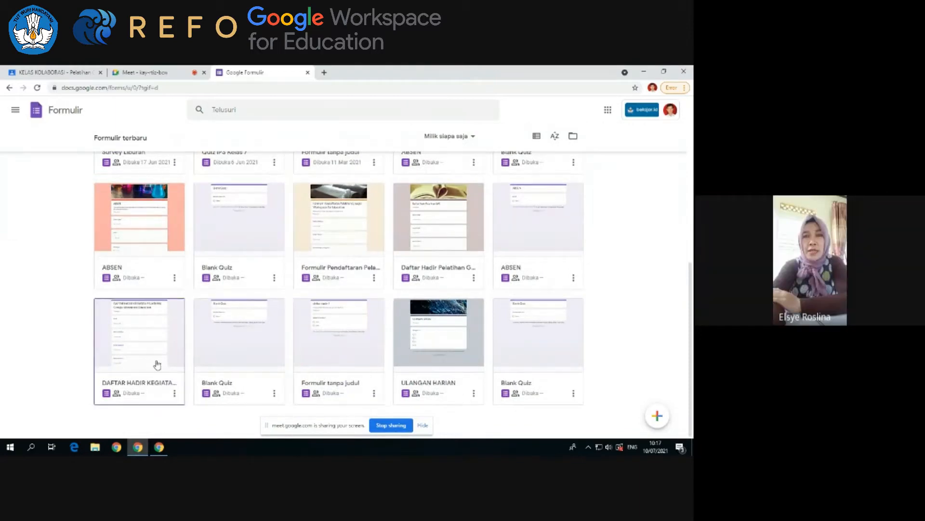
{"action": "scroll", "coordinate": [409, 299], "scroll_direction": "up", "scroll_amount": 1}
{"action": "scroll", "coordinate": [409, 300], "scroll_direction": "up", "scroll_amount": 6}
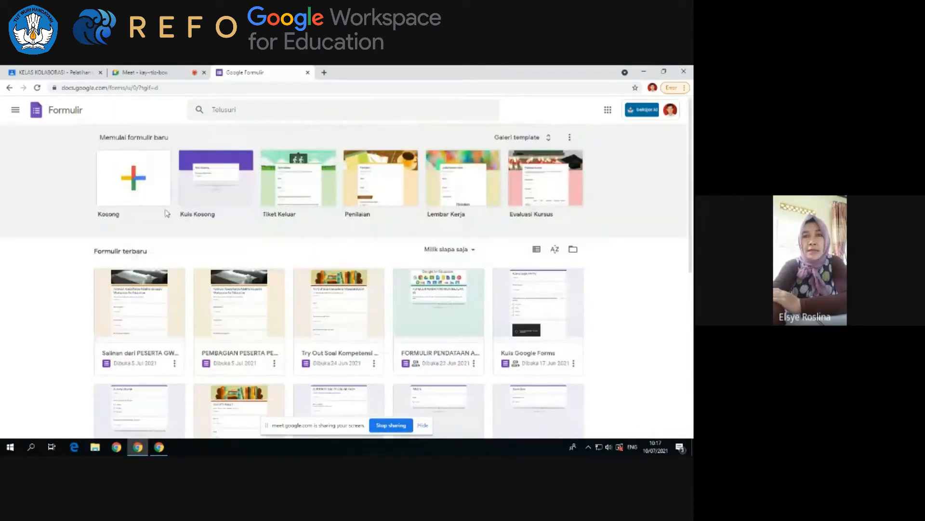
{"action": "left_click", "coordinate": [135, 181]}
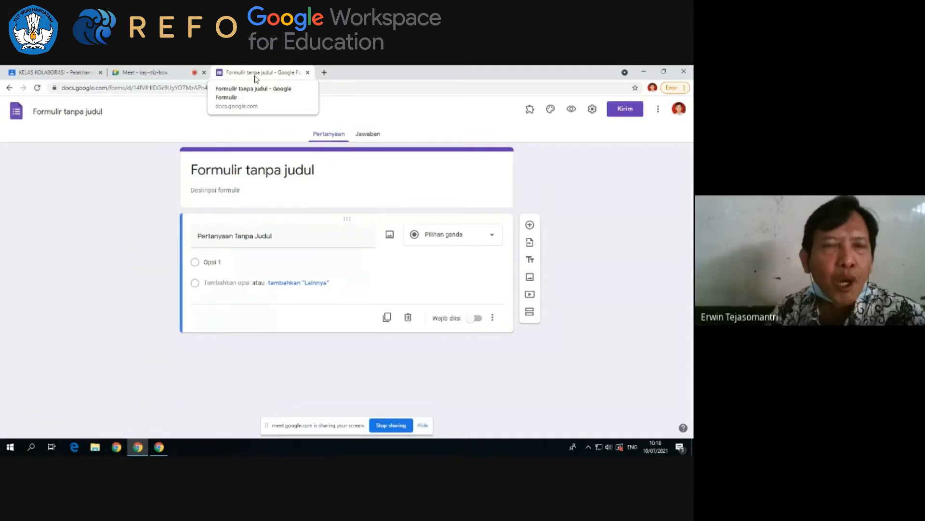
{"action": "left_click", "coordinate": [162, 78]}
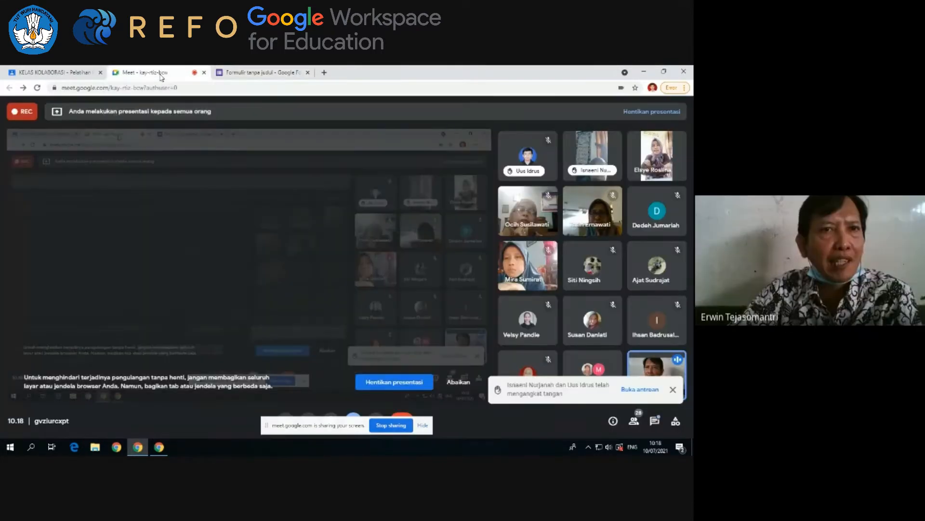
{"action": "left_click", "coordinate": [256, 76]}
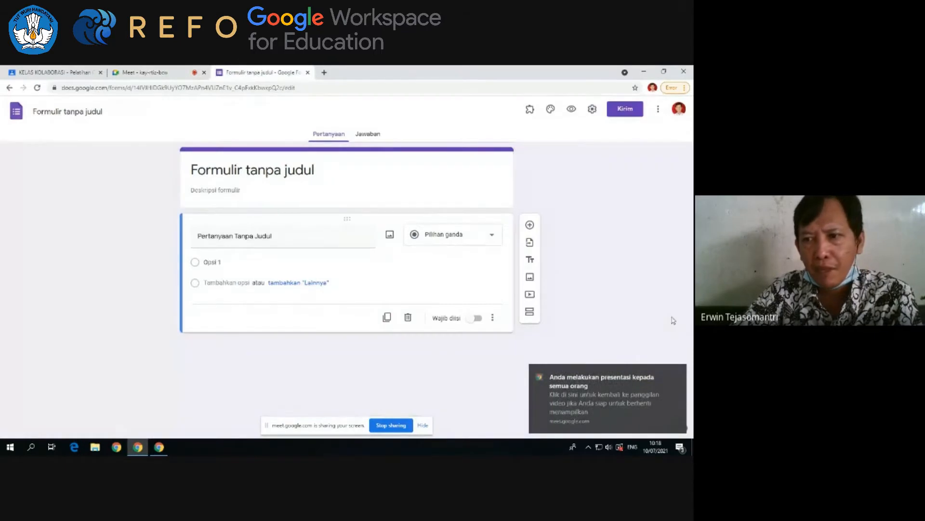
{"action": "left_click", "coordinate": [679, 374]}
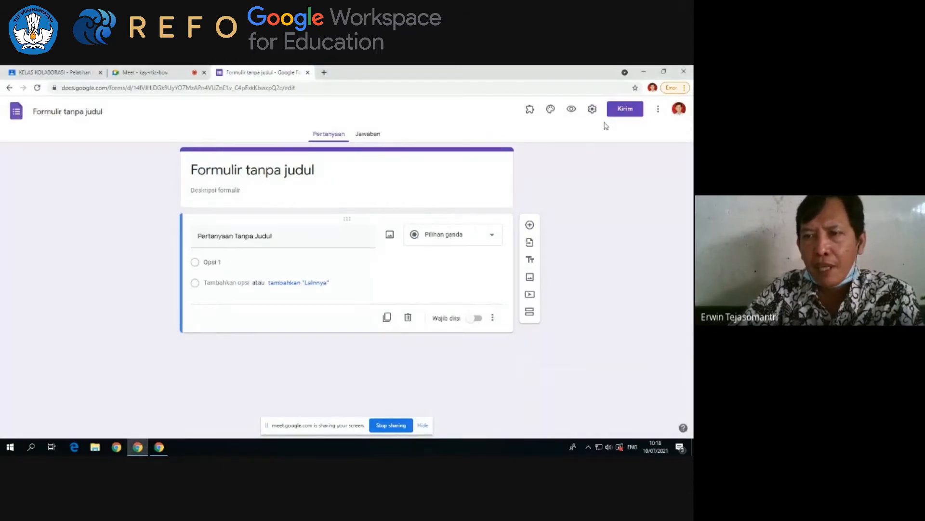
- View the form's sharing link in full and shortened form, closing the send dialog without sending
{"action": "left_click", "coordinate": [625, 111]}
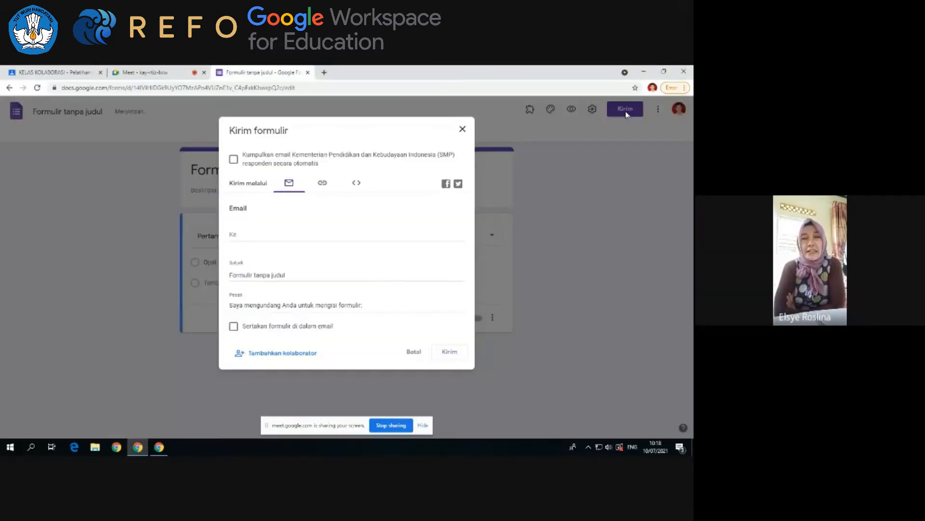
{"action": "left_click", "coordinate": [322, 184]}
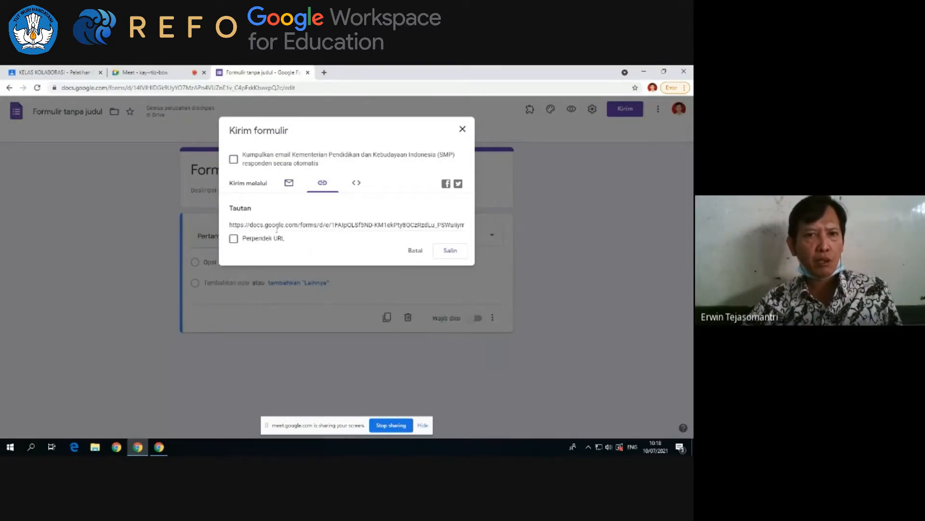
{"action": "left_click", "coordinate": [333, 225]}
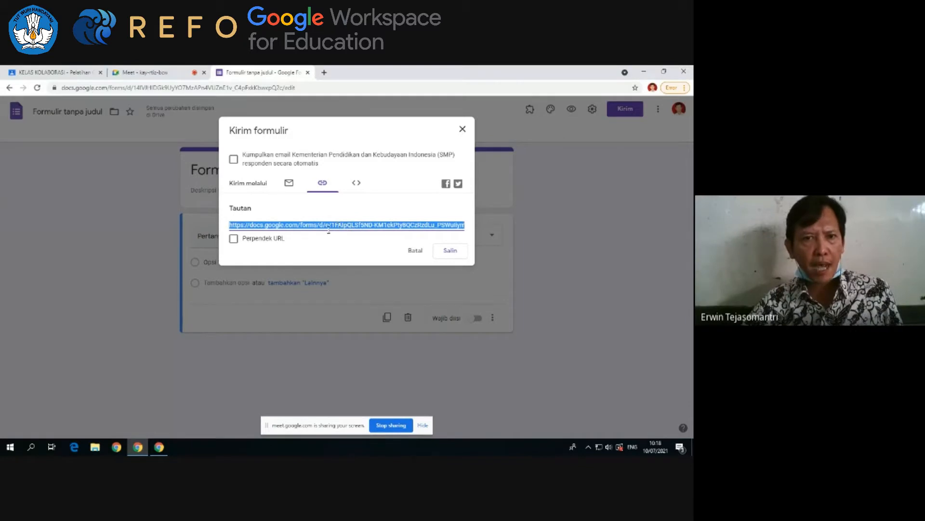
{"action": "left_click", "coordinate": [236, 240]}
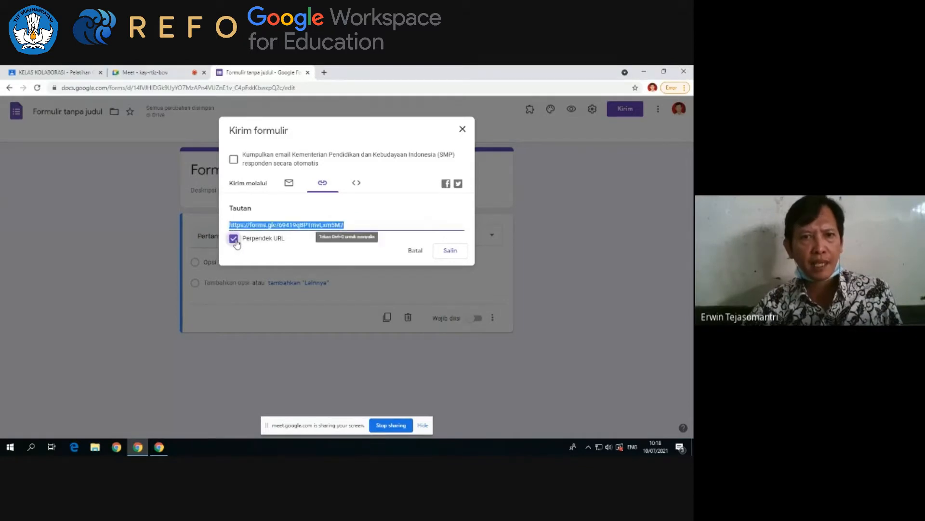
{"action": "left_click", "coordinate": [299, 218]}
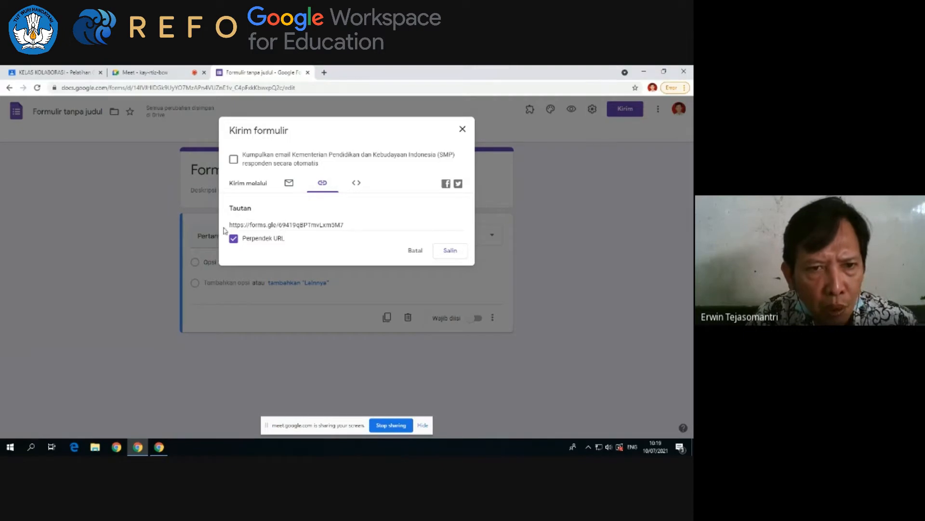
{"action": "left_click", "coordinate": [279, 226]}
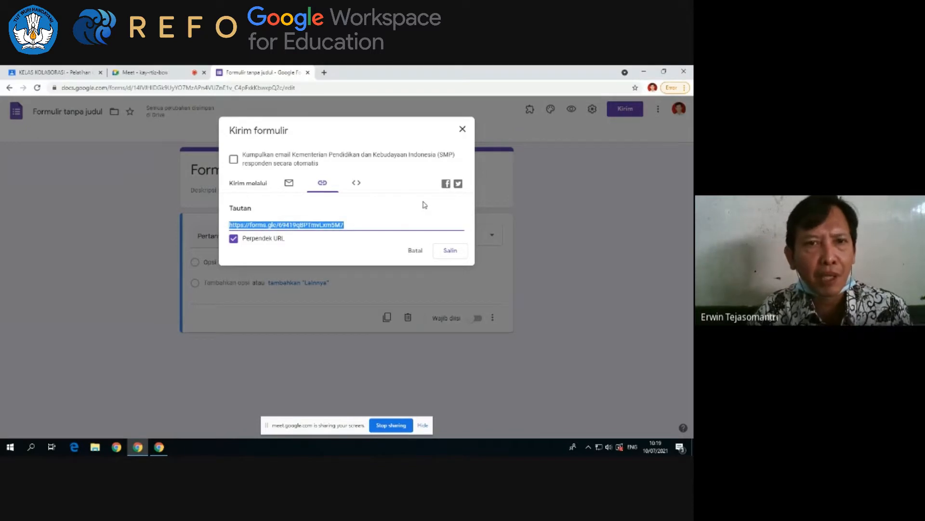
{"action": "left_click", "coordinate": [414, 251]}
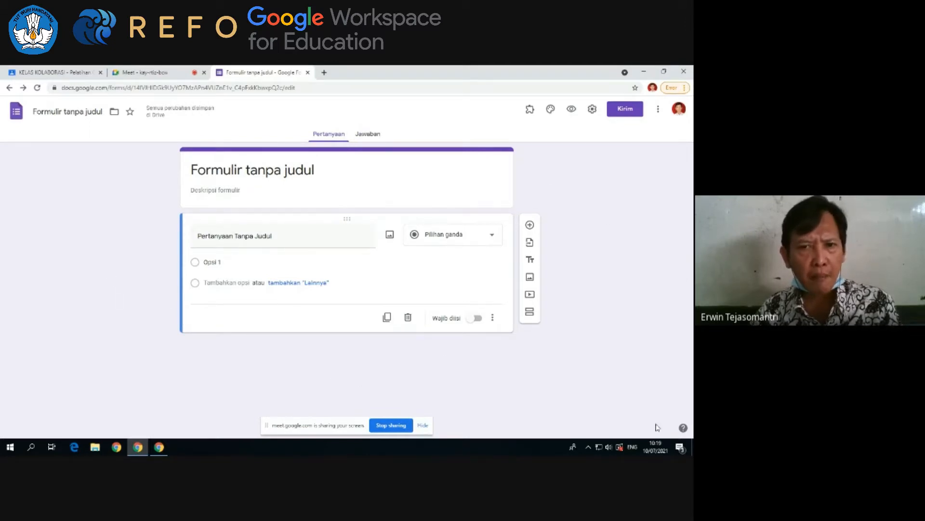
- Add a new section after the first question and name the form "Penilaian Harian IPS Kelas VII", using the same text as its title
{"action": "left_click", "coordinate": [531, 313]}
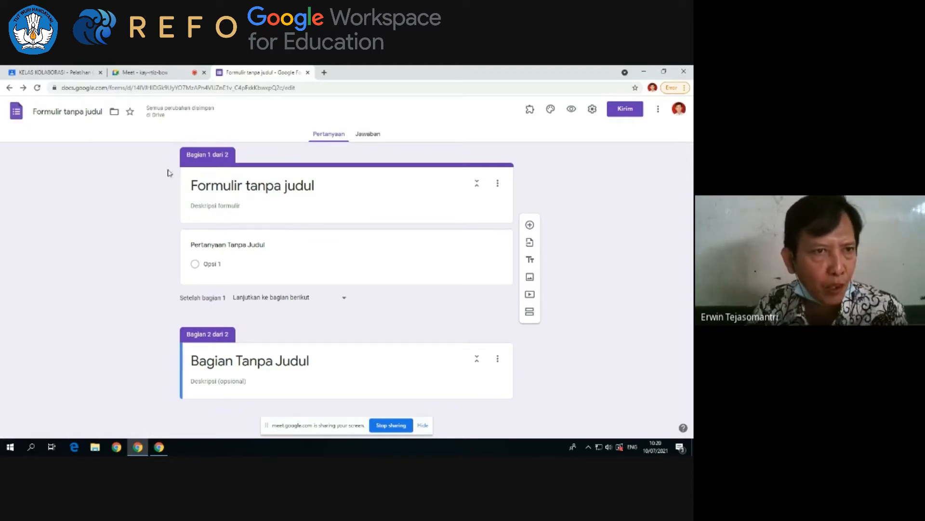
{"action": "left_click", "coordinate": [90, 114]}
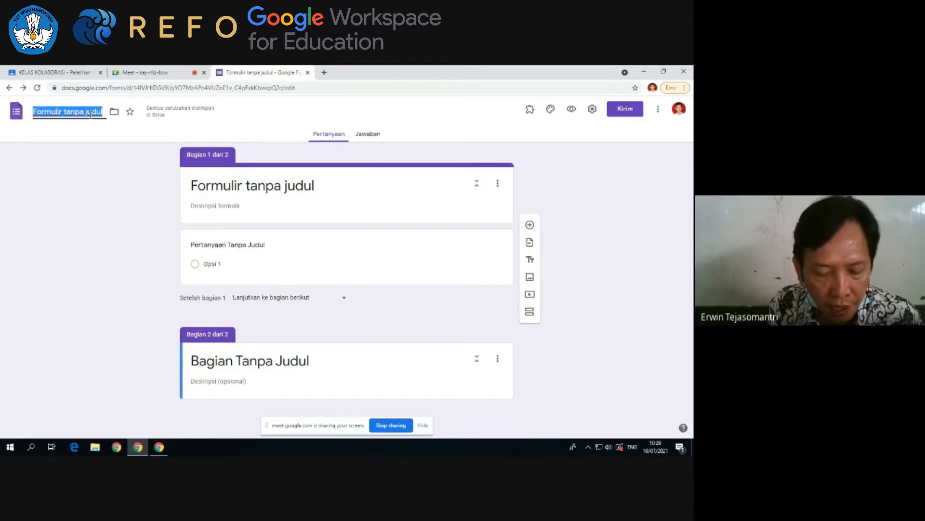
{"action": "type", "text": "Pe"}
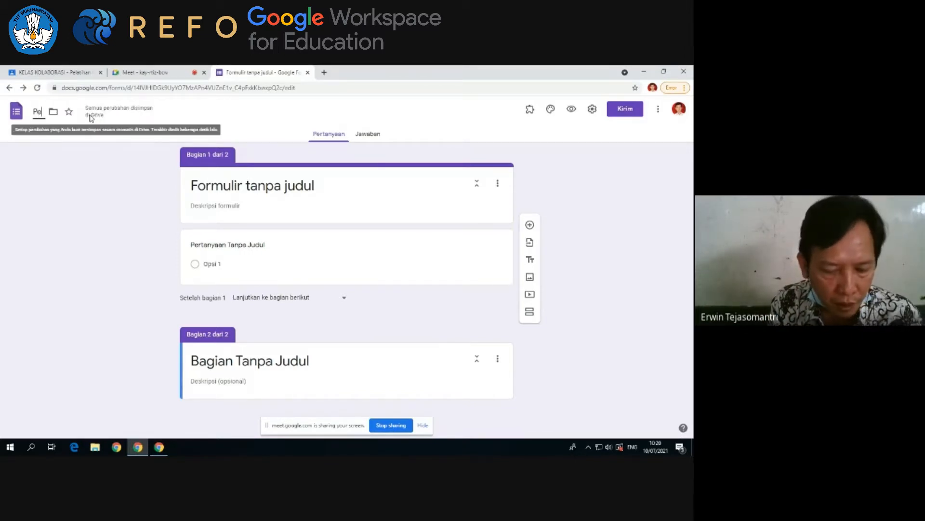
{"action": "type", "text": "nilaian"}
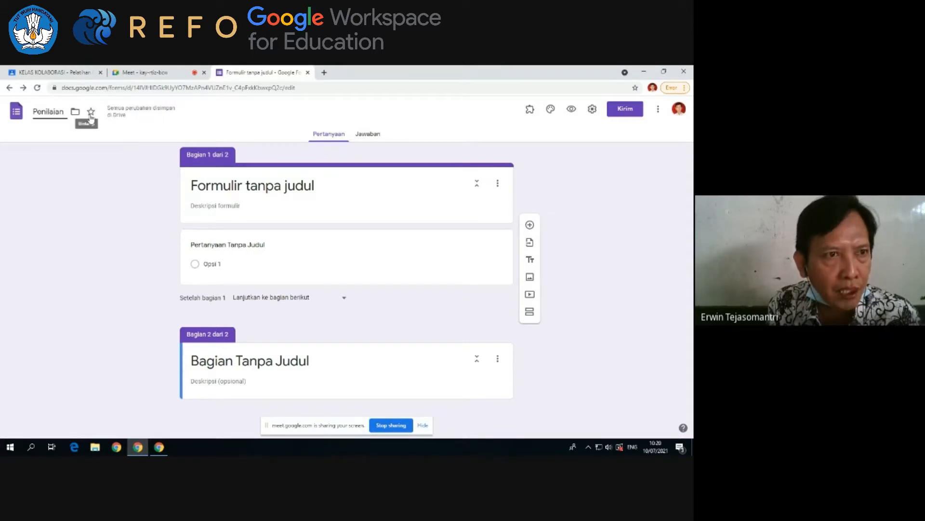
{"action": "type", "text": " Harian"}
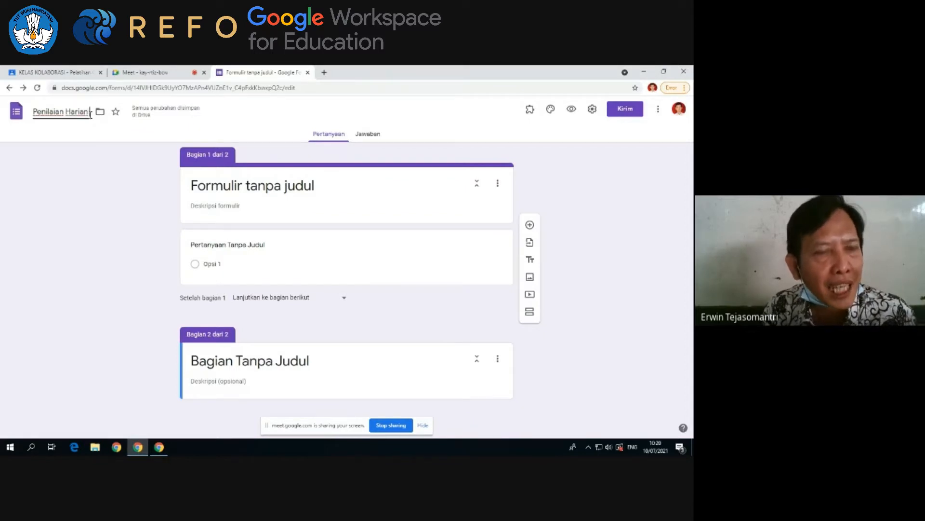
{"action": "type", "text": " IPS"}
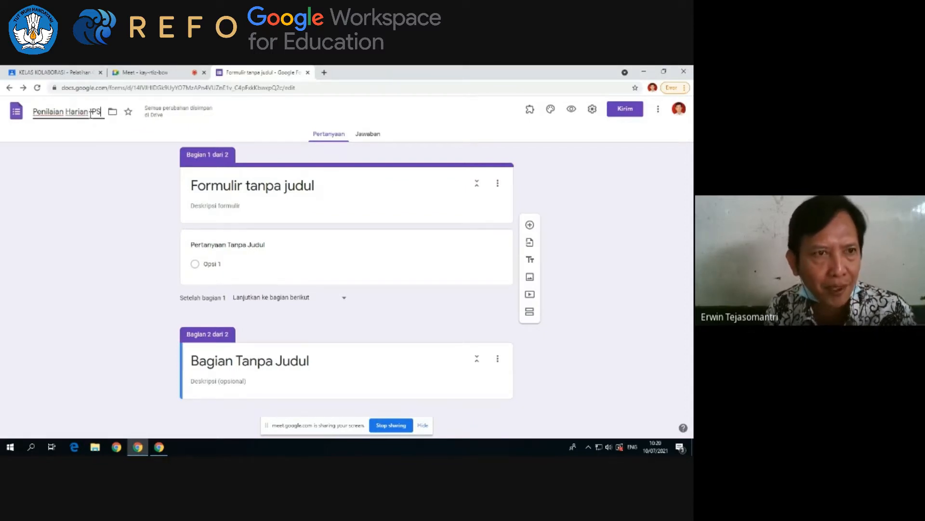
{"action": "type", "text": " Kelas"}
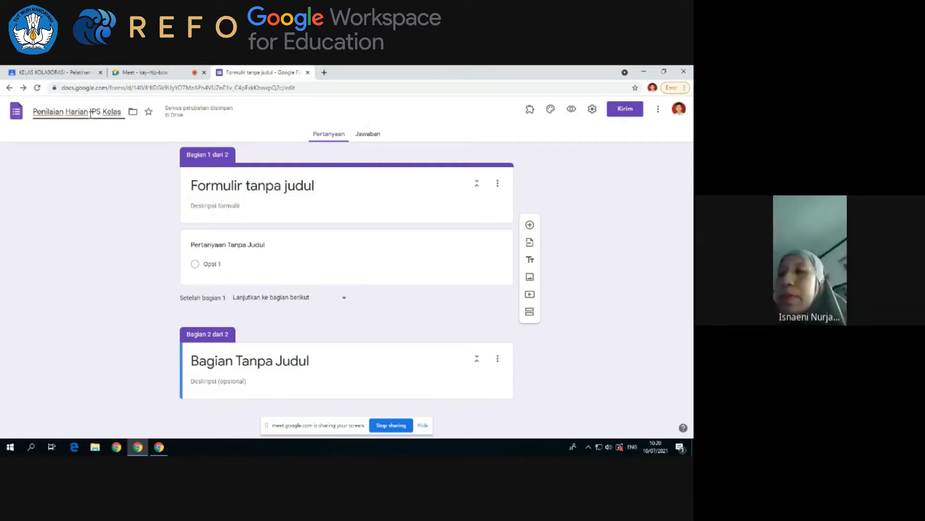
{"action": "type", "text": " VII"}
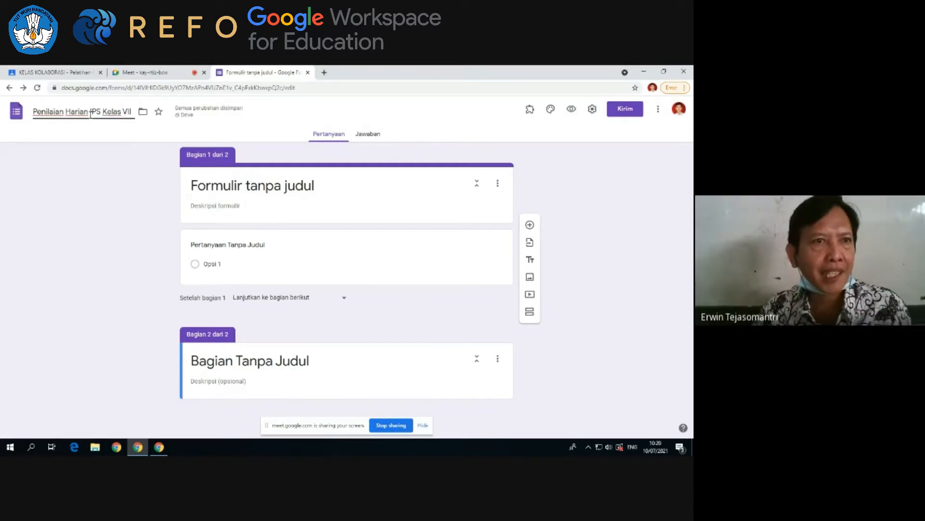
{"action": "left_click", "coordinate": [264, 187]}
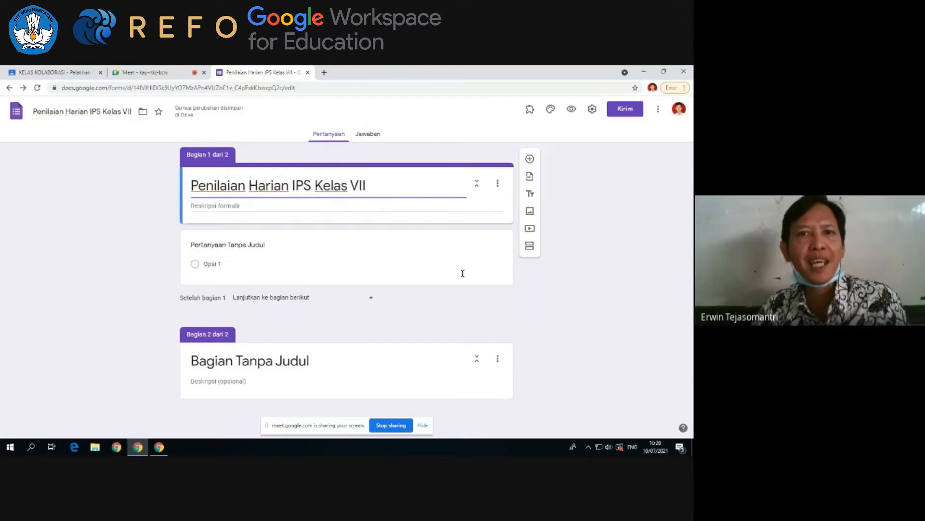
- Enter "Tahun Pelajaran 2021-2022" as the form description
{"action": "left_click", "coordinate": [212, 204]}
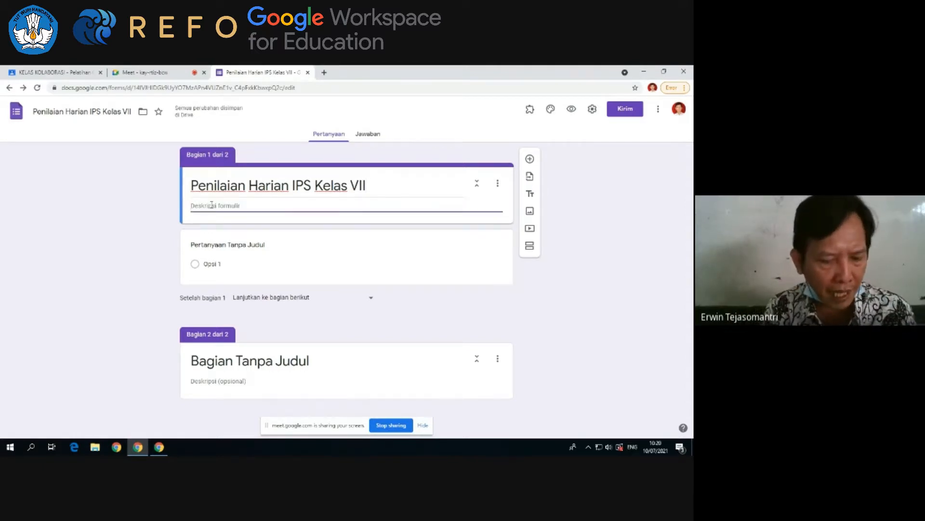
{"action": "type", "text": "Tahun "}
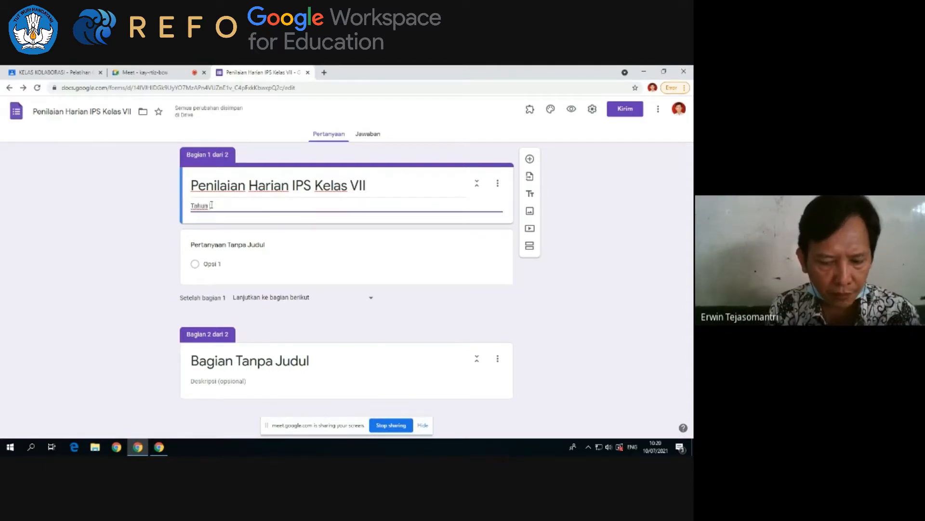
{"action": "type", "text": "Belajaran 20"}
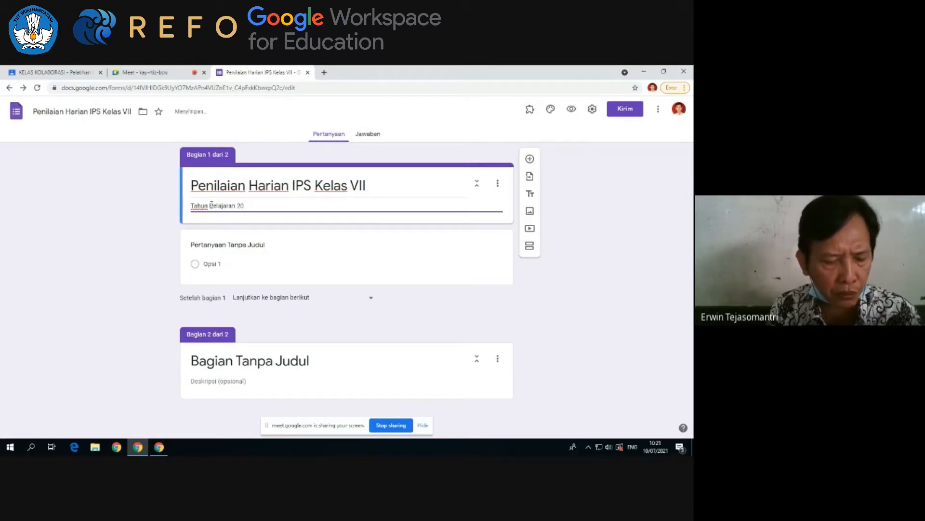
{"action": "type", "text": "21-2022"}
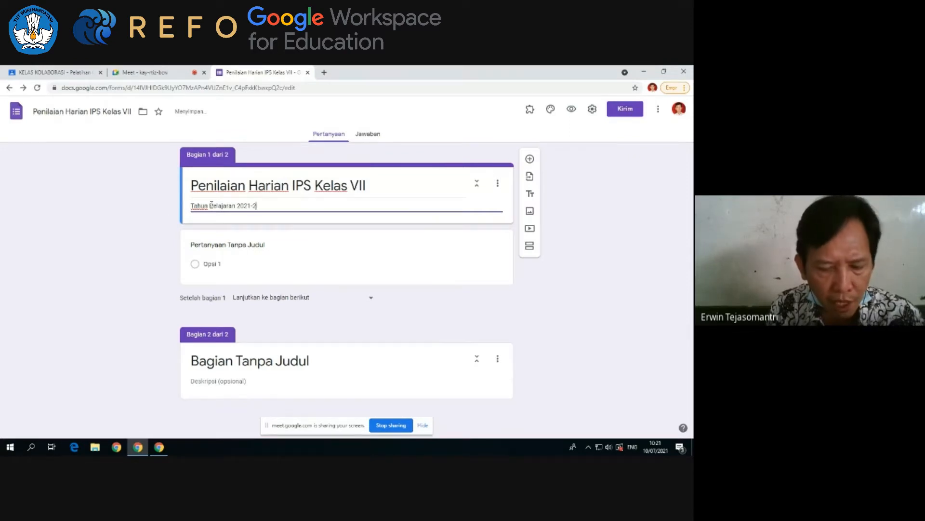
- Title the first question "Nama Lengkap" as a short-answer question and make it required
{"action": "left_click", "coordinate": [212, 245]}
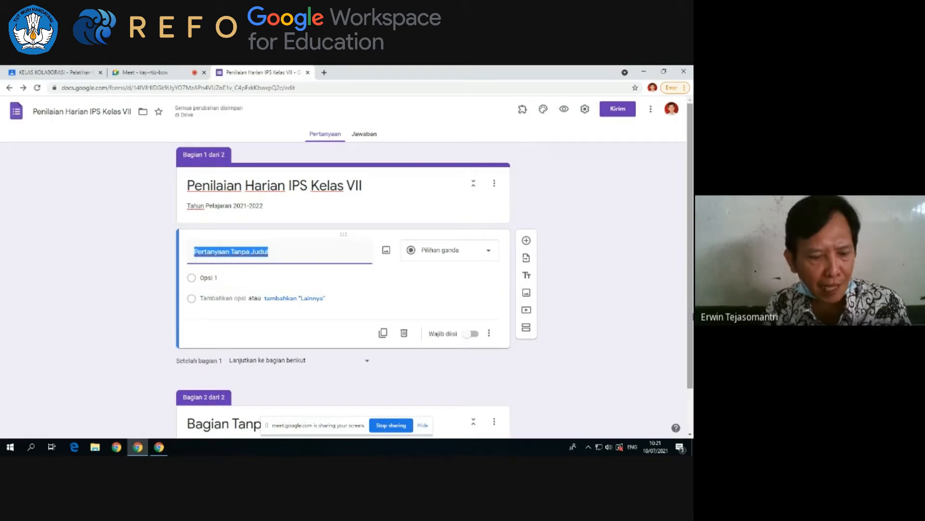
{"action": "type", "text": "Nama Lengkap"}
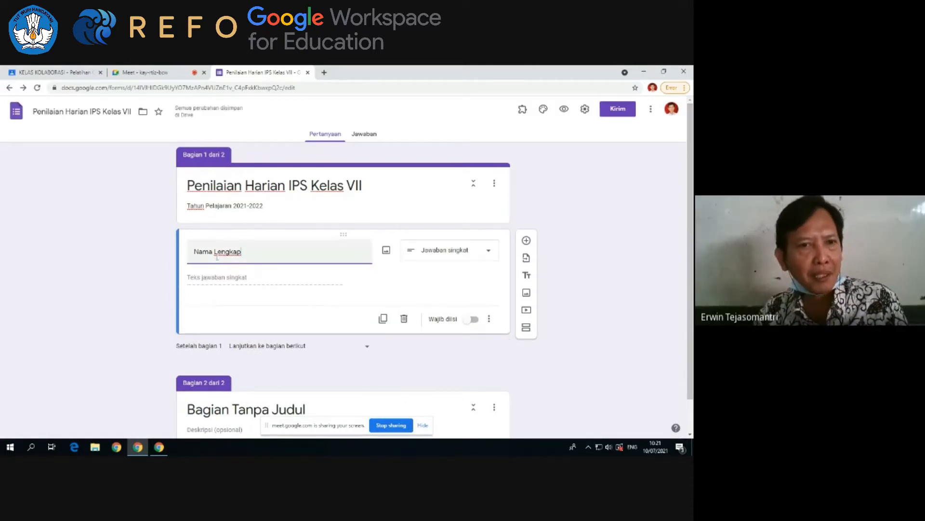
{"action": "left_click", "coordinate": [475, 320]}
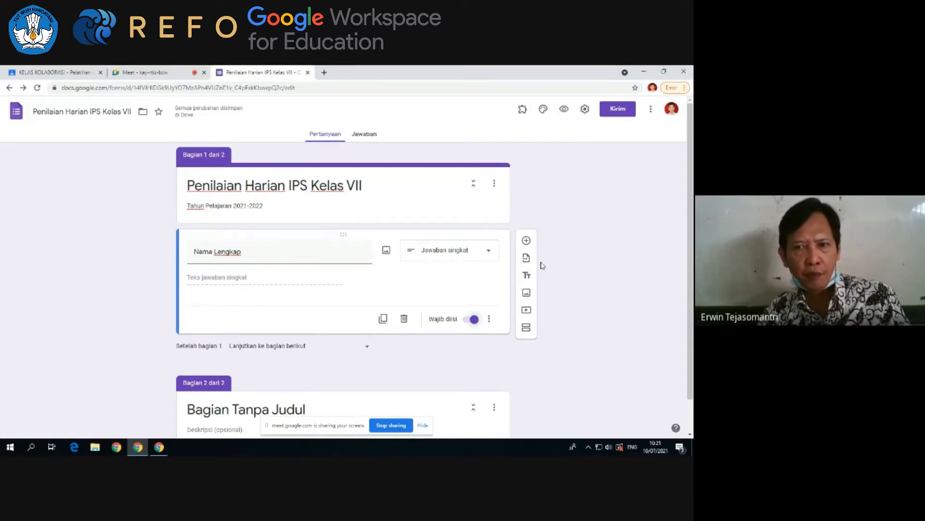
- Add a second question titled "Kelas" to the first section and set its answer type to Drop-down
{"action": "left_click", "coordinate": [526, 240]}
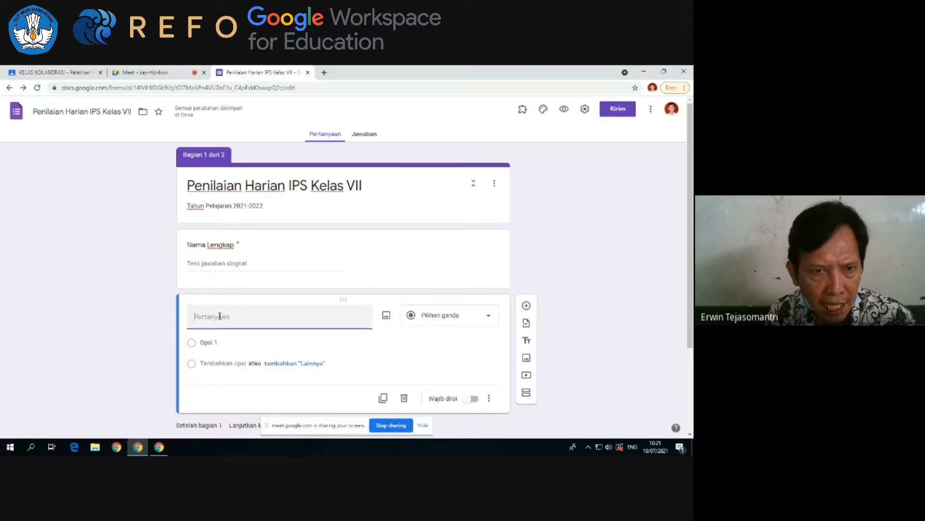
{"action": "type", "text": "Kelas"}
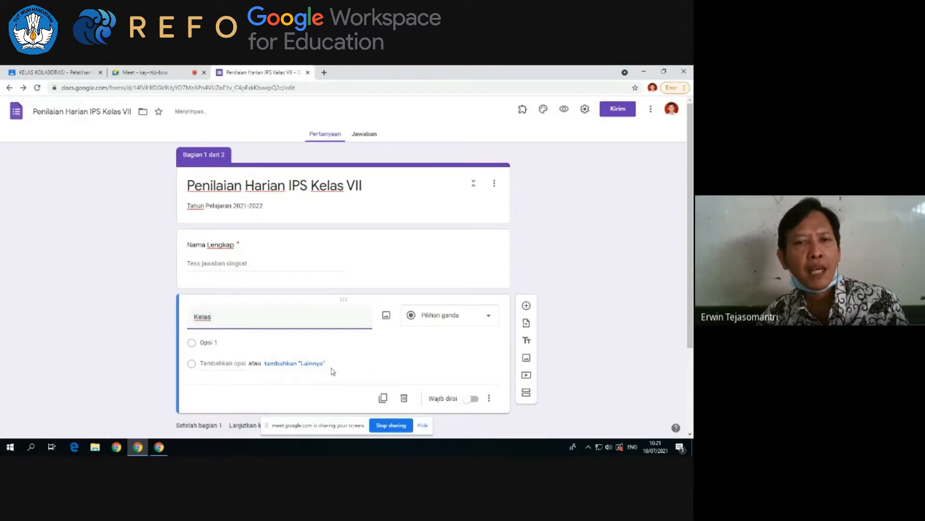
{"action": "left_click", "coordinate": [484, 321]}
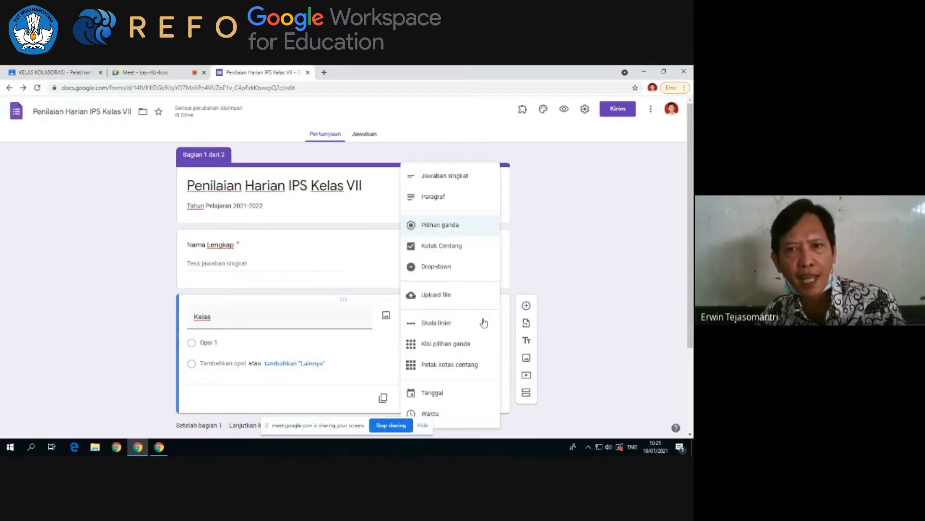
{"action": "left_click", "coordinate": [454, 179]}
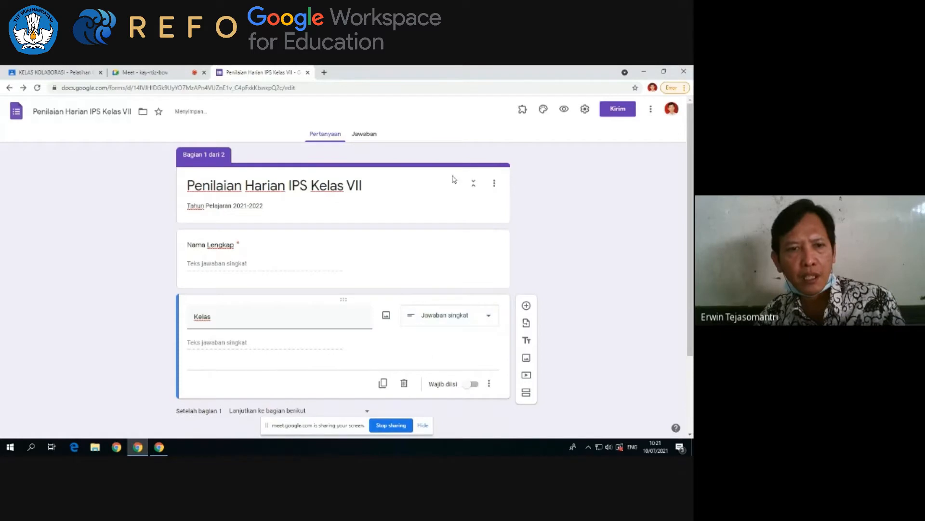
{"action": "left_click", "coordinate": [487, 315]}
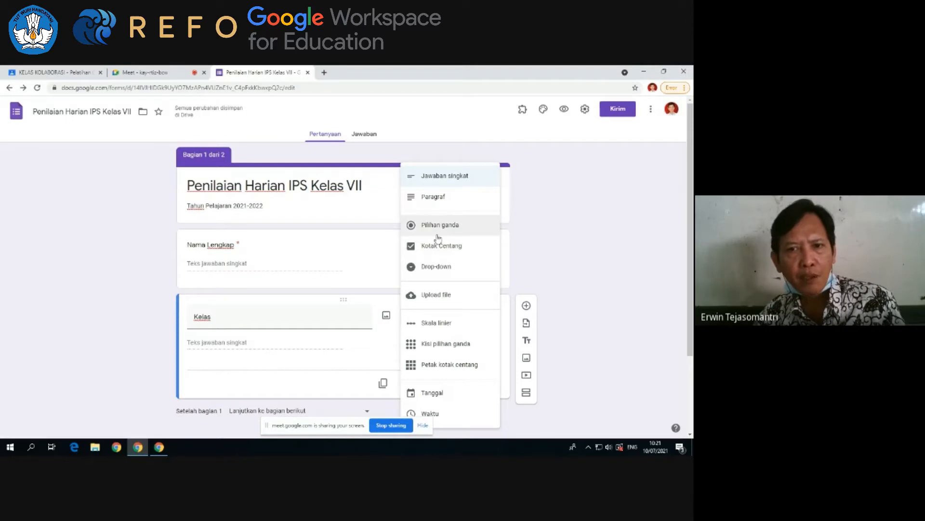
{"action": "left_click", "coordinate": [432, 268]}
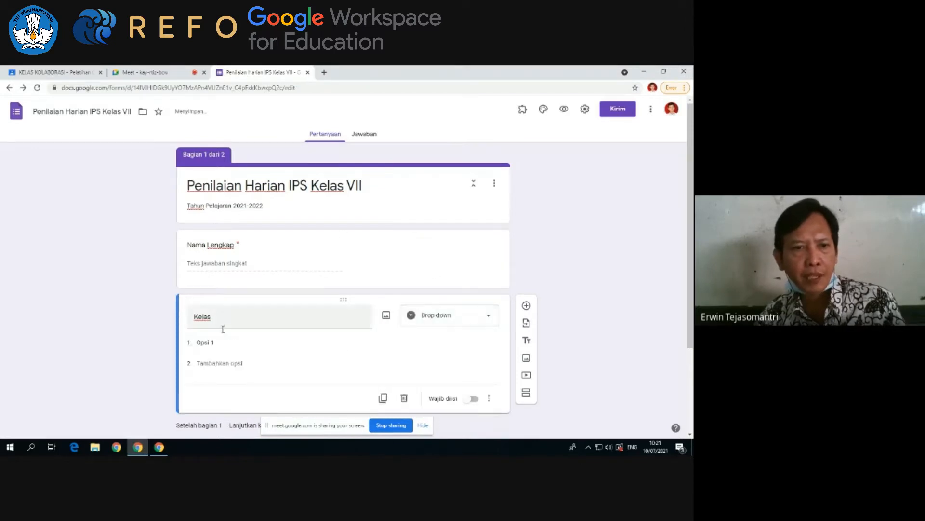
- Enter VII-A, VII-B and VII-C as the drop-down options of the "Kelas" question
{"action": "left_click", "coordinate": [206, 343]}
{"action": "type", "text": "VII"}
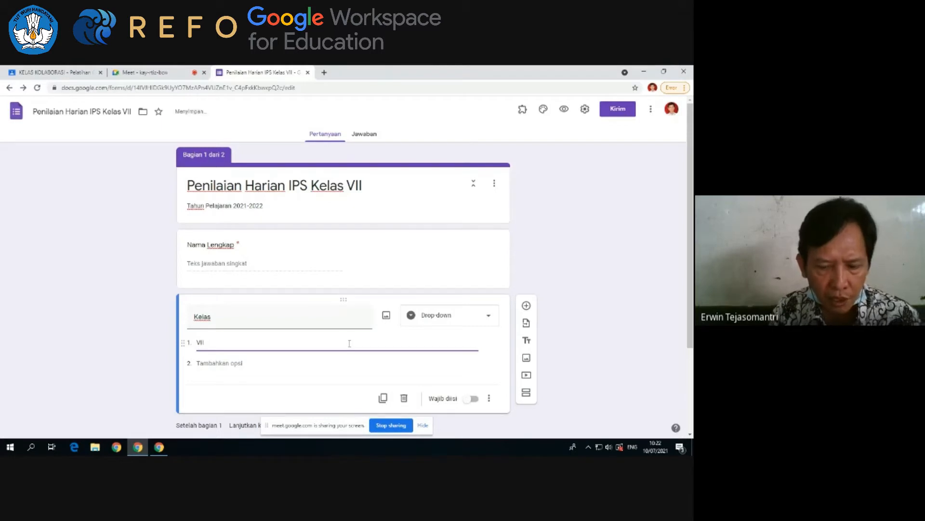
{"action": "type", "text": "-A"}
{"action": "key", "text": "Return"}
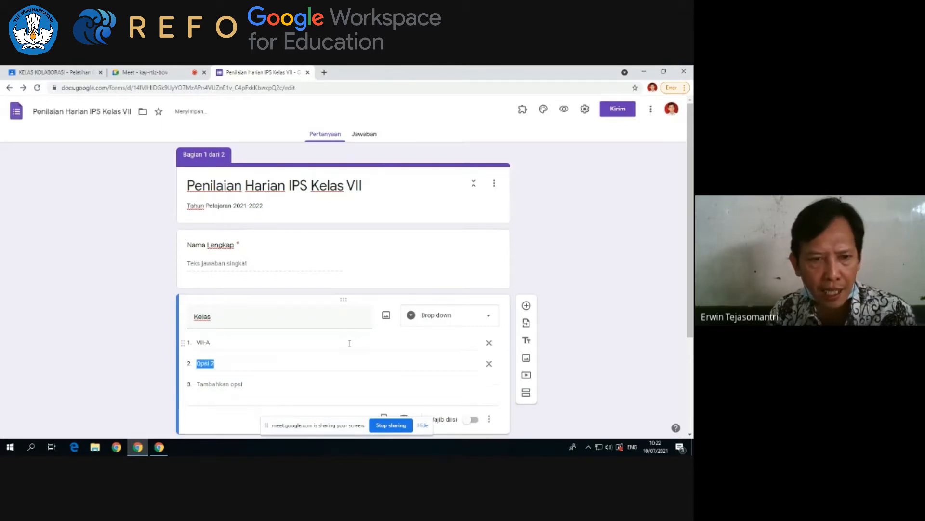
{"action": "type", "text": "VII-B"}
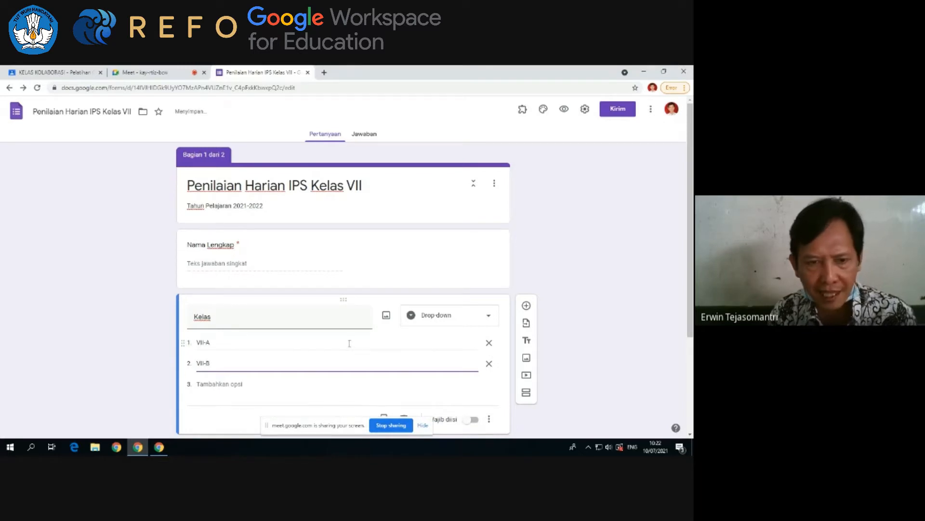
{"action": "key", "text": "Return"}
{"action": "type", "text": "V"}
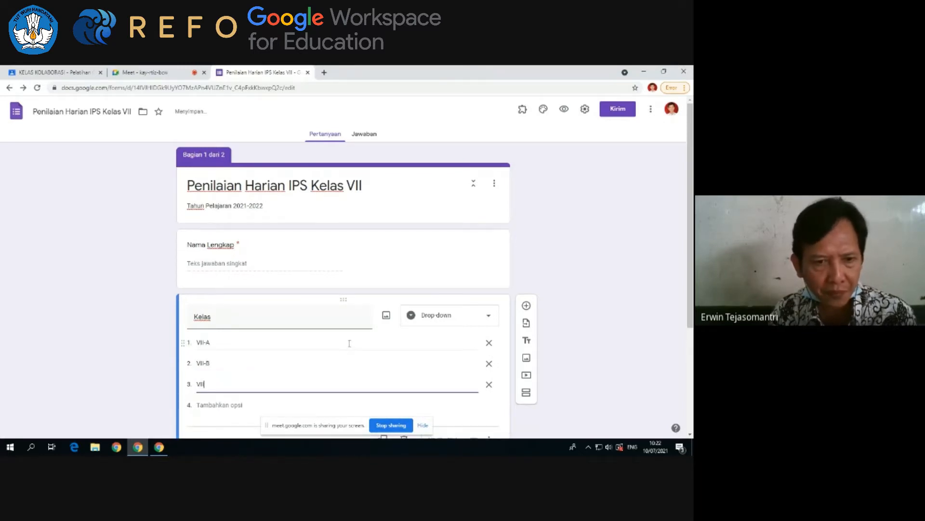
{"action": "type", "text": "II-C"}
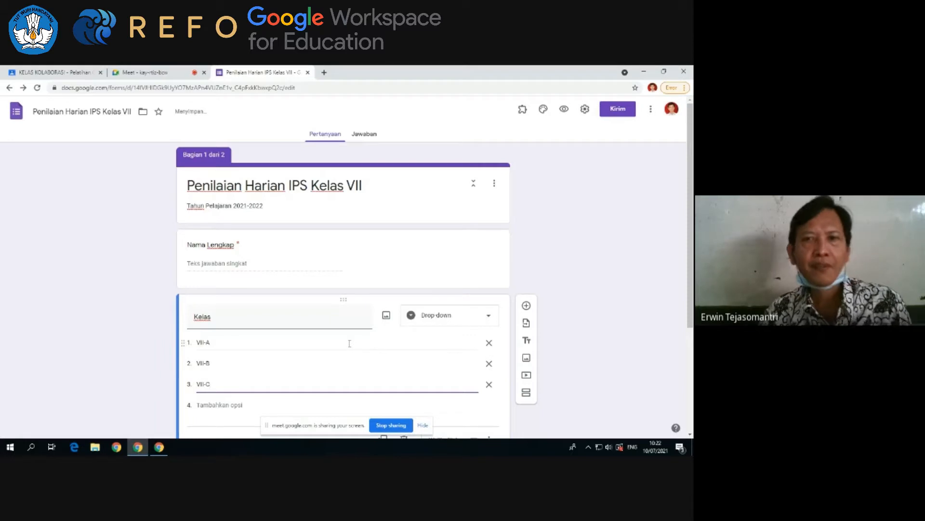
{"action": "left_click", "coordinate": [597, 241]}
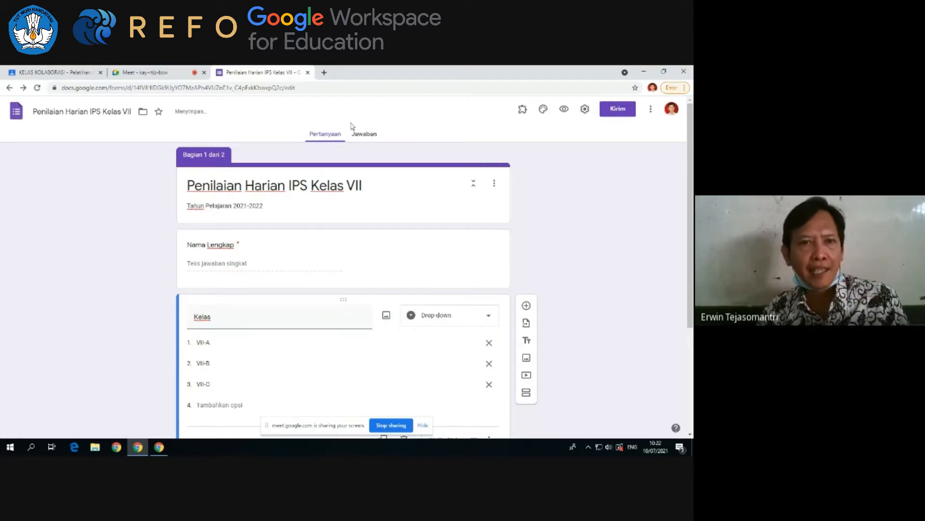
- Preview the form, filling in a full name and class VII-B and continuing to the second section, and close the preview without submitting
{"action": "left_click", "coordinate": [565, 111]}
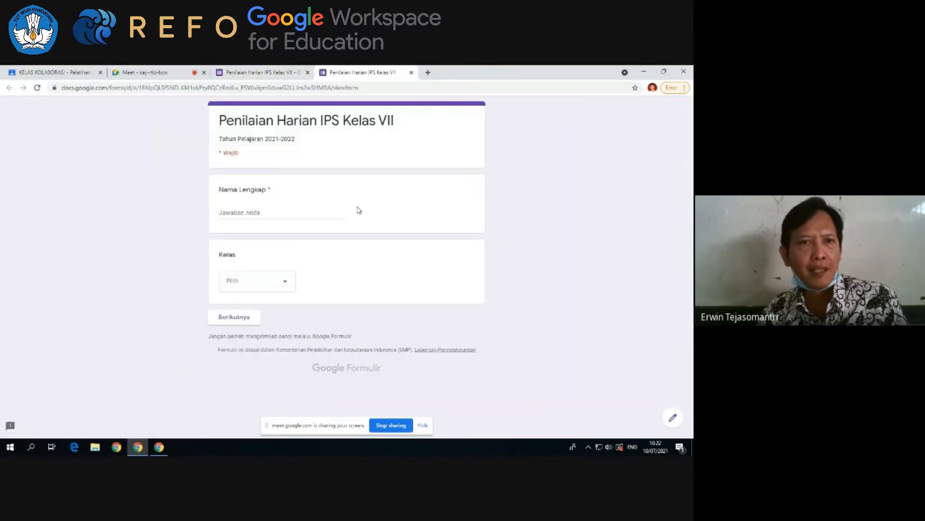
{"action": "left_click", "coordinate": [243, 212]}
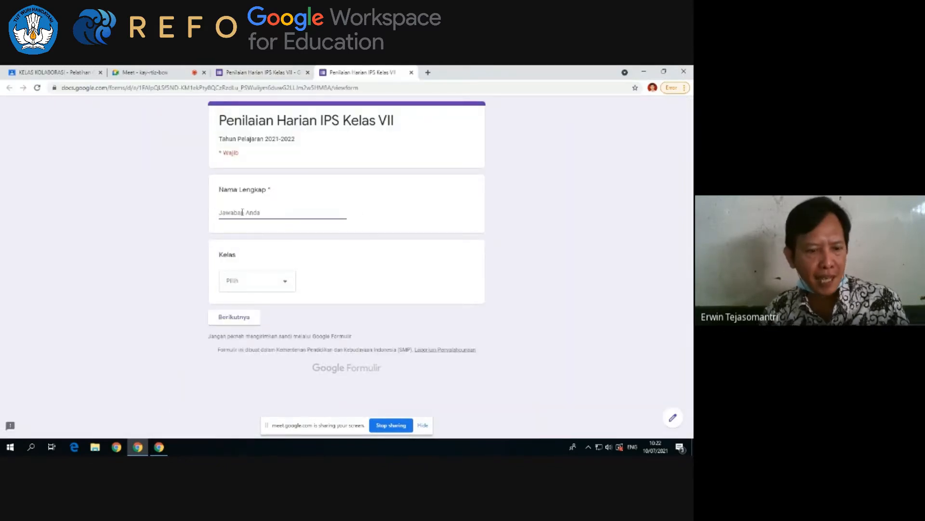
{"action": "type", "text": "Erwin T"}
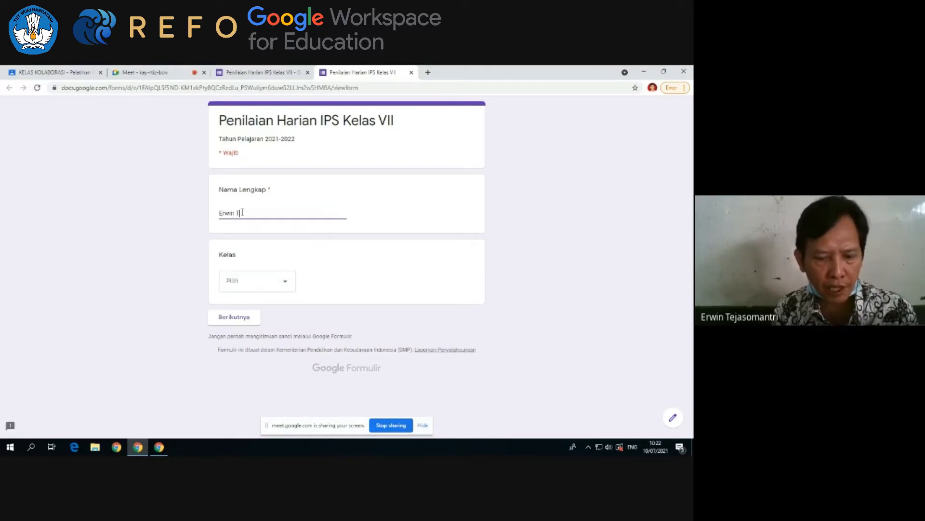
{"action": "left_click", "coordinate": [280, 283]}
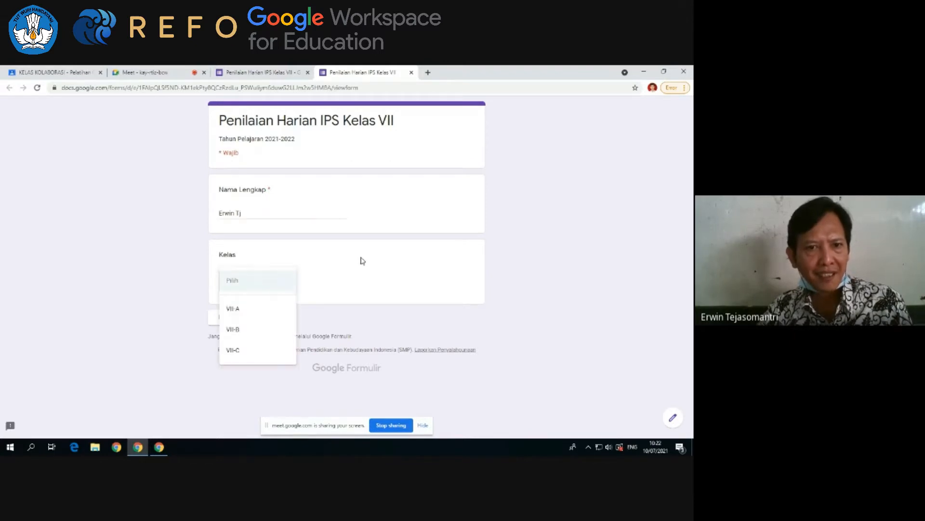
{"action": "left_click", "coordinate": [363, 261]}
{"action": "left_click", "coordinate": [286, 283]}
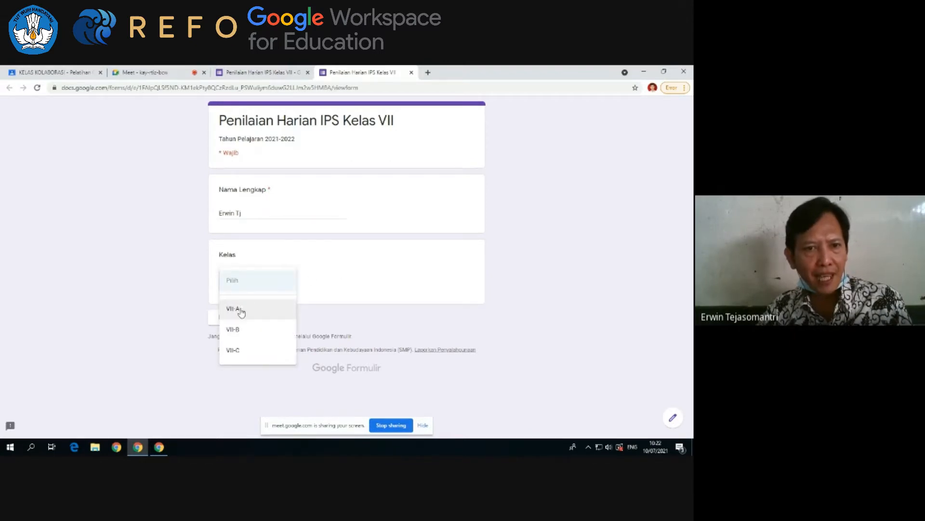
{"action": "left_click", "coordinate": [233, 331]}
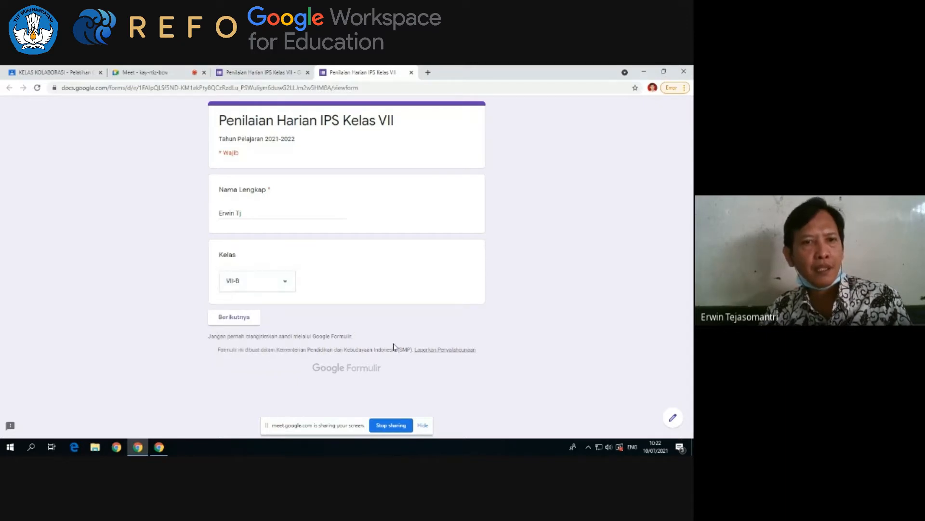
{"action": "left_click", "coordinate": [229, 319]}
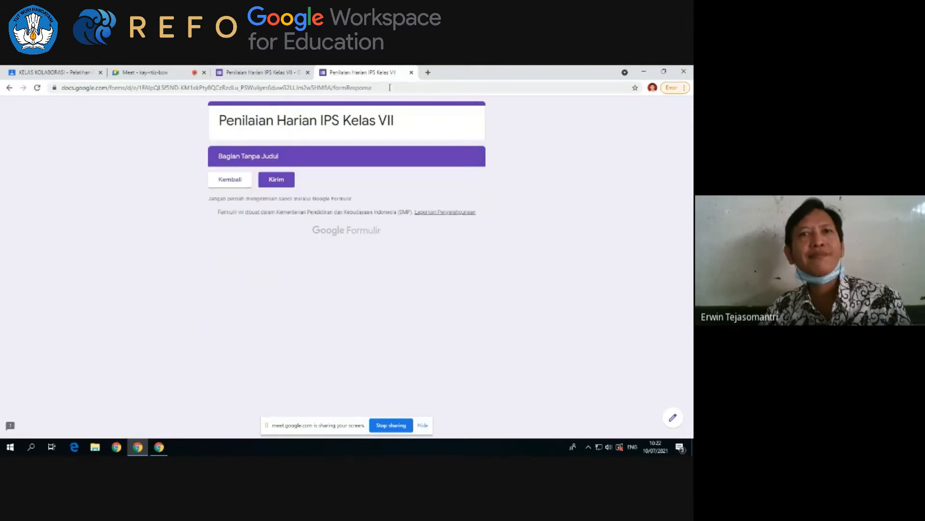
{"action": "left_click", "coordinate": [413, 72]}
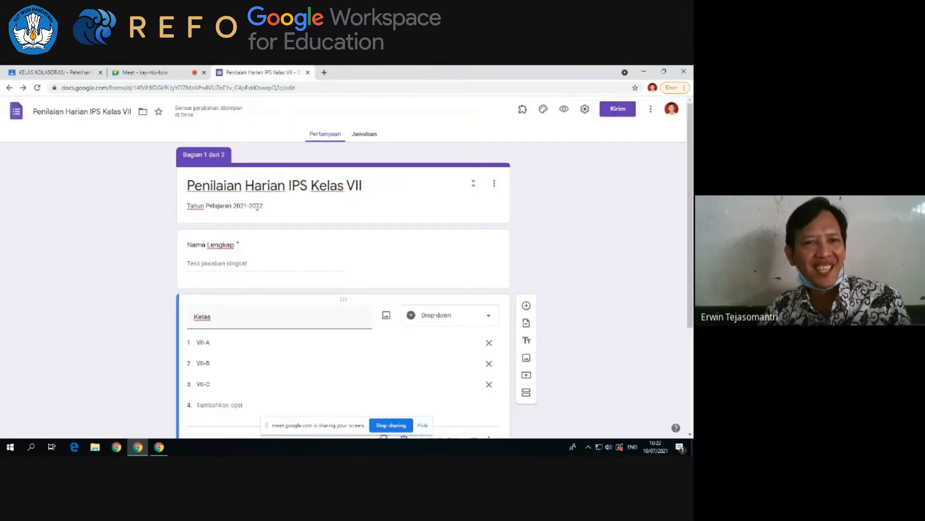
- Make the "Kelas" question required
{"action": "scroll", "coordinate": [239, 205], "scroll_direction": "down", "scroll_amount": 2}
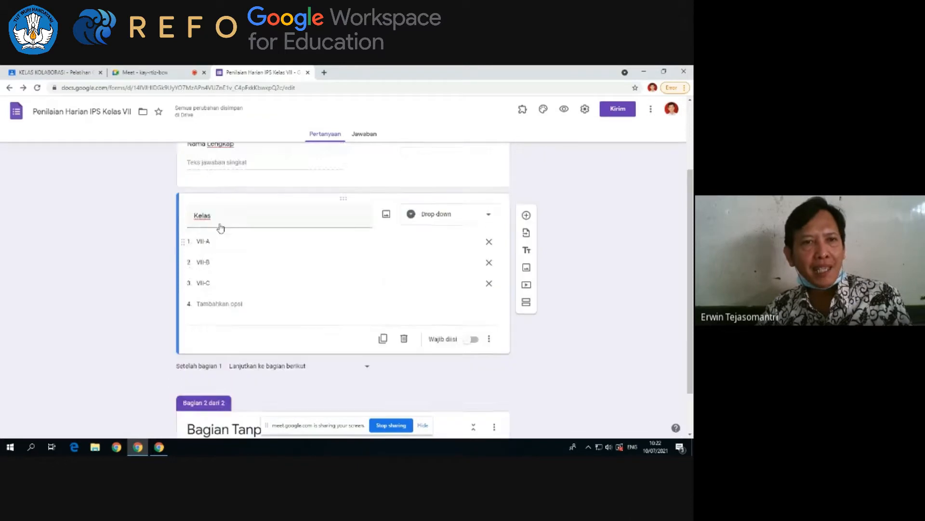
{"action": "scroll", "coordinate": [221, 228], "scroll_direction": "up", "scroll_amount": 2}
{"action": "scroll", "coordinate": [271, 277], "scroll_direction": "down", "scroll_amount": 3}
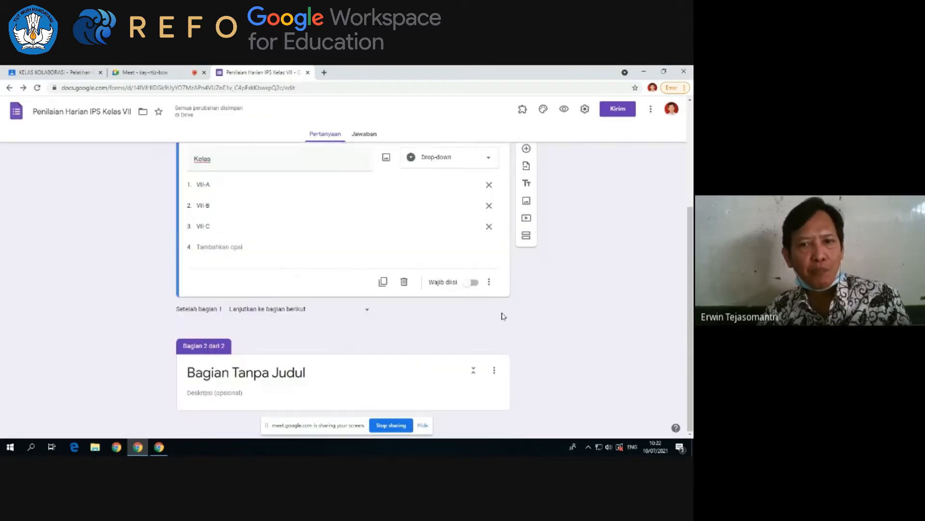
{"action": "left_click", "coordinate": [474, 282]}
{"action": "scroll", "coordinate": [238, 221], "scroll_direction": "up", "scroll_amount": 3}
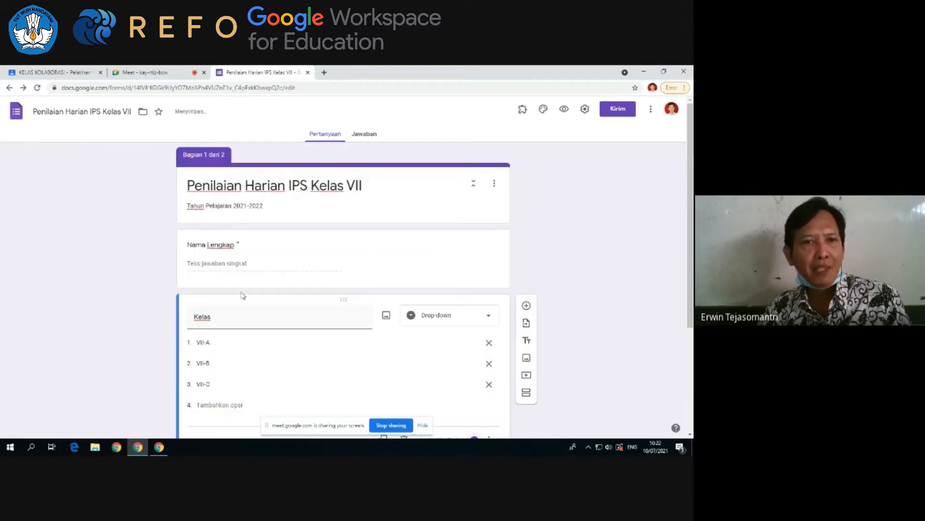
- Add a required short-answer question titled "Token" below the "Kelas" question
{"action": "scroll", "coordinate": [226, 260], "scroll_direction": "down", "scroll_amount": 3}
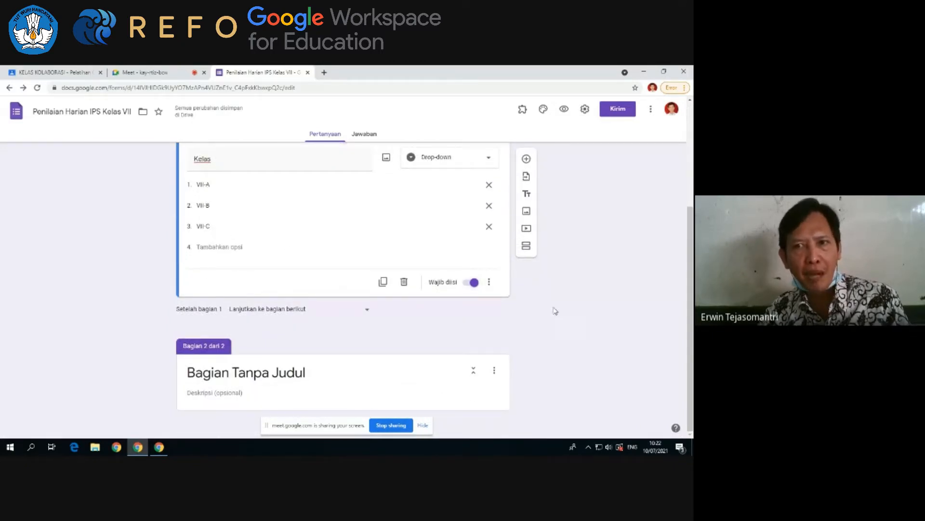
{"action": "left_click", "coordinate": [526, 159]}
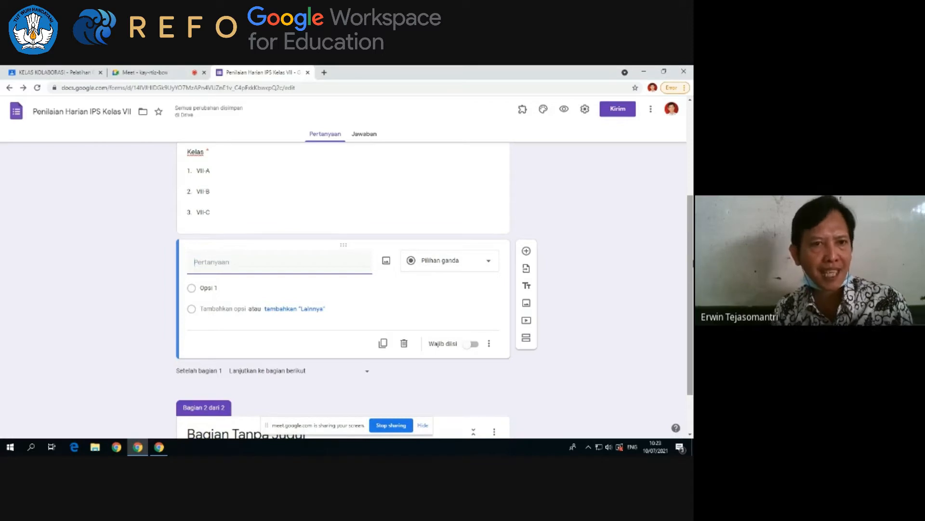
{"action": "type", "text": "Token"}
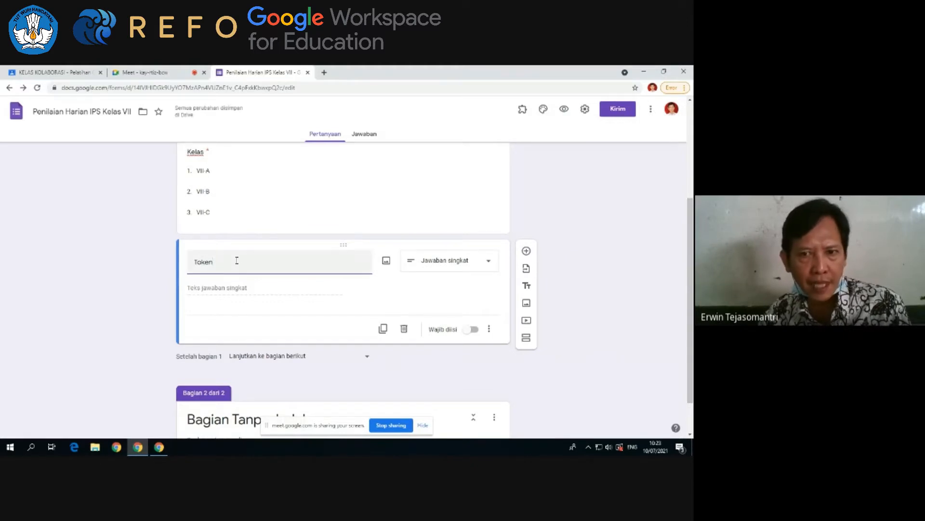
{"action": "left_click", "coordinate": [476, 331]}
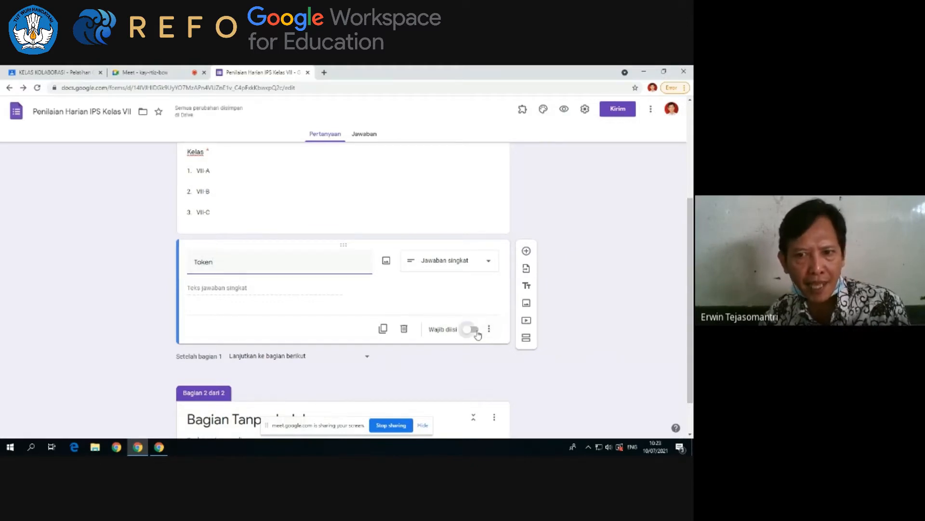
- Add the description "Masukan Token Ujian yang dishare oleh guru" to the "Token" question
{"action": "left_click", "coordinate": [490, 331]}
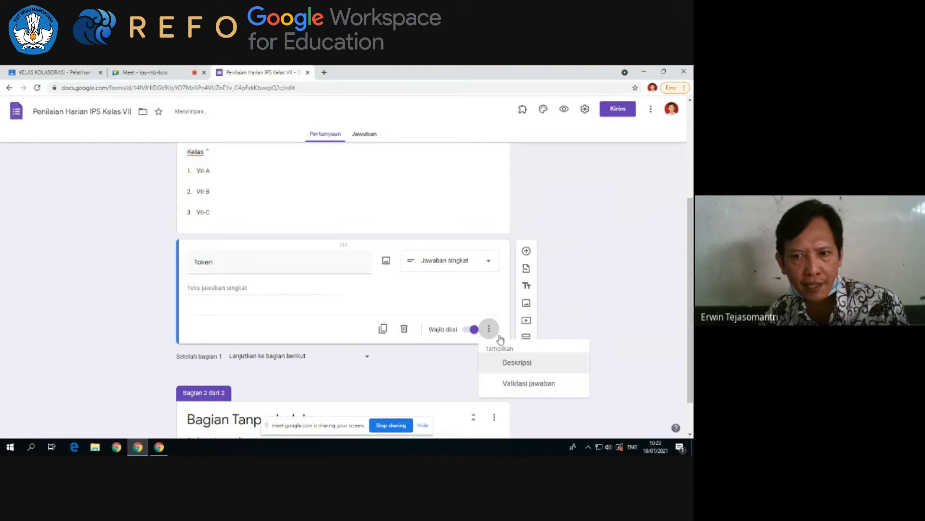
{"action": "left_click", "coordinate": [515, 366]}
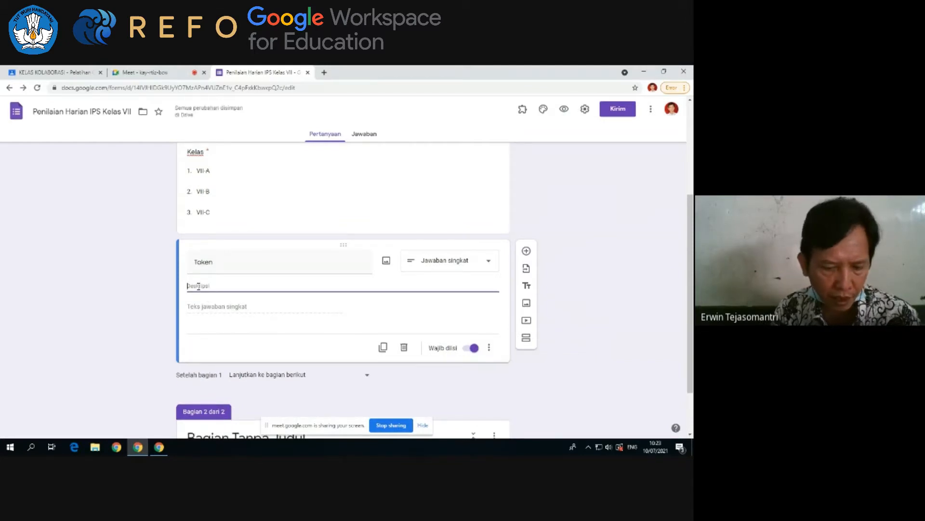
{"action": "type", "text": "Masukkan "}
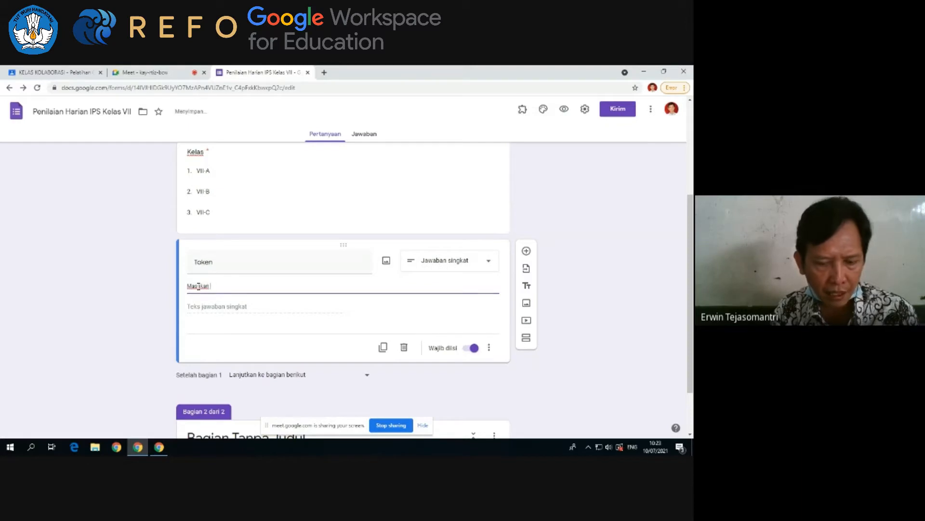
{"action": "type", "text": "Token Ujian yang disha"}
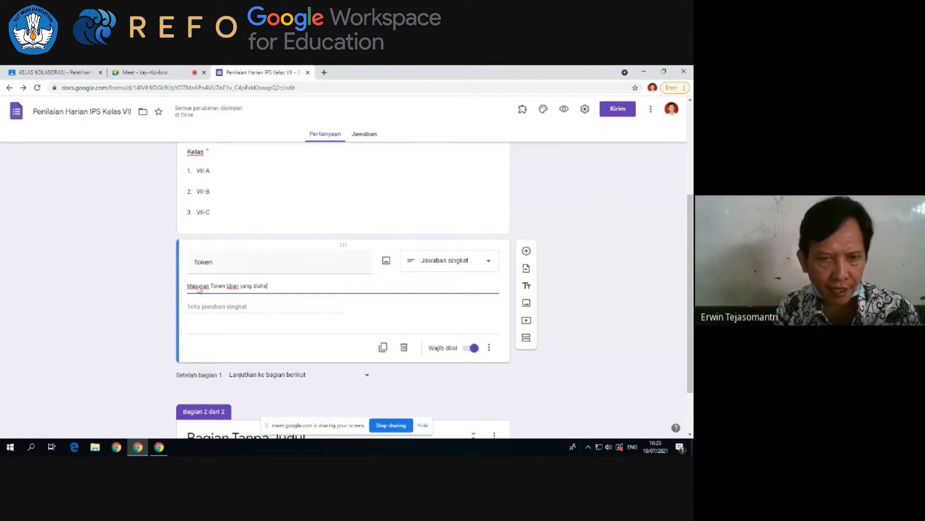
{"action": "type", "text": "re dleh"}
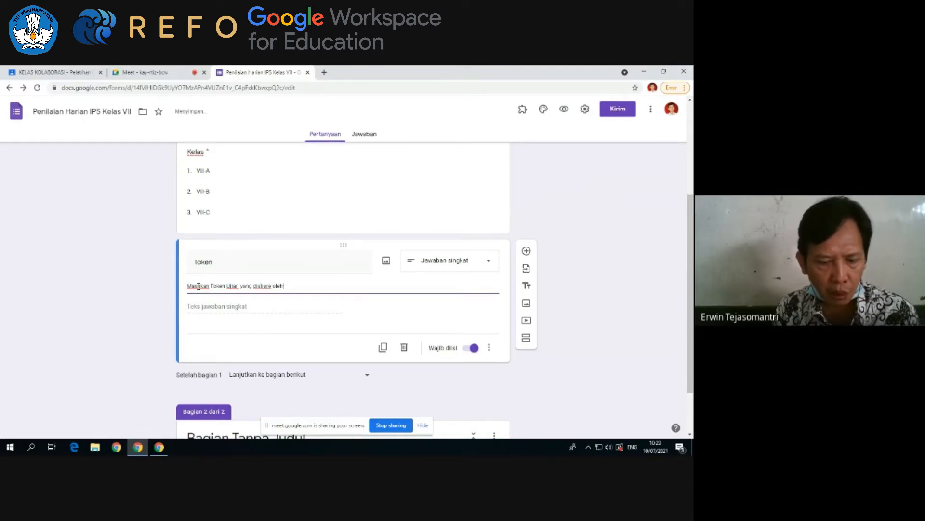
{"action": "type", "text": " guru"}
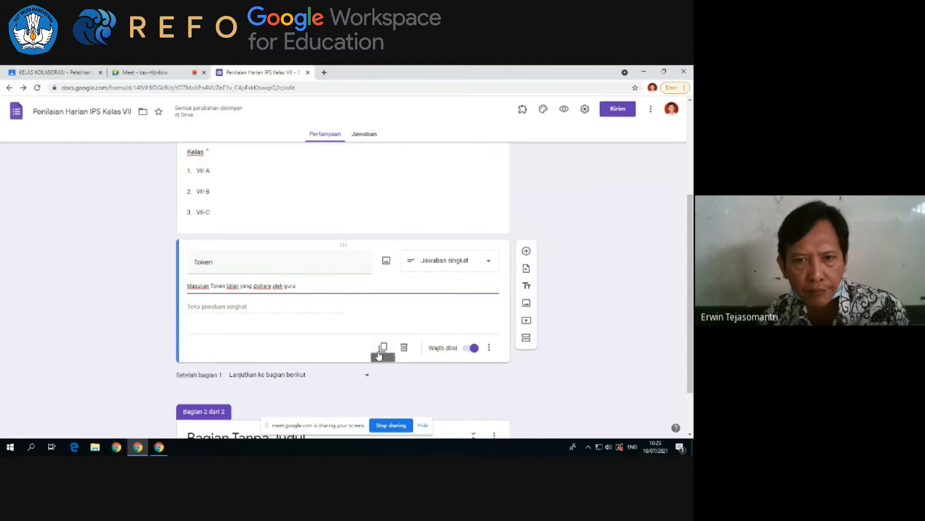
- Turn the form into a quiz with "Jadikan ini sebagai kuis" in the form's settings
{"action": "scroll", "coordinate": [305, 288], "scroll_direction": "up", "scroll_amount": 3}
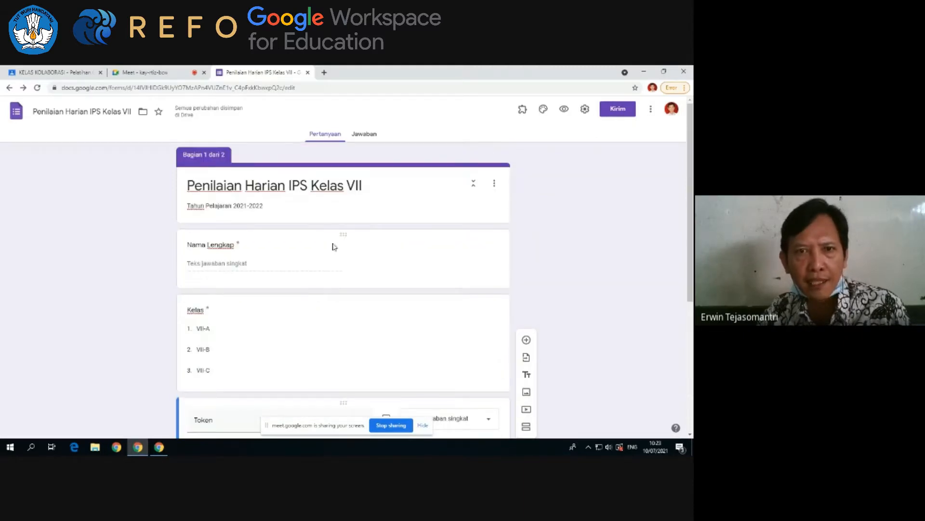
{"action": "left_click", "coordinate": [584, 110]}
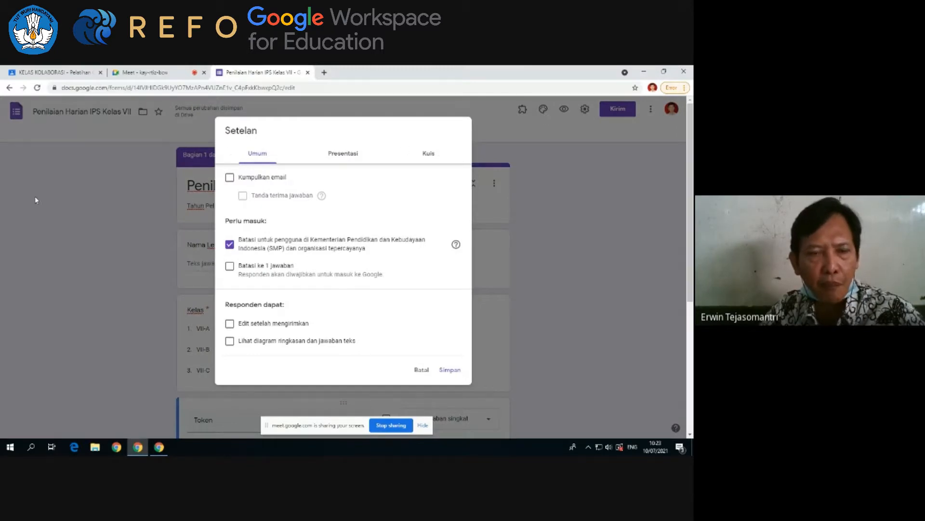
{"action": "left_click", "coordinate": [429, 153]}
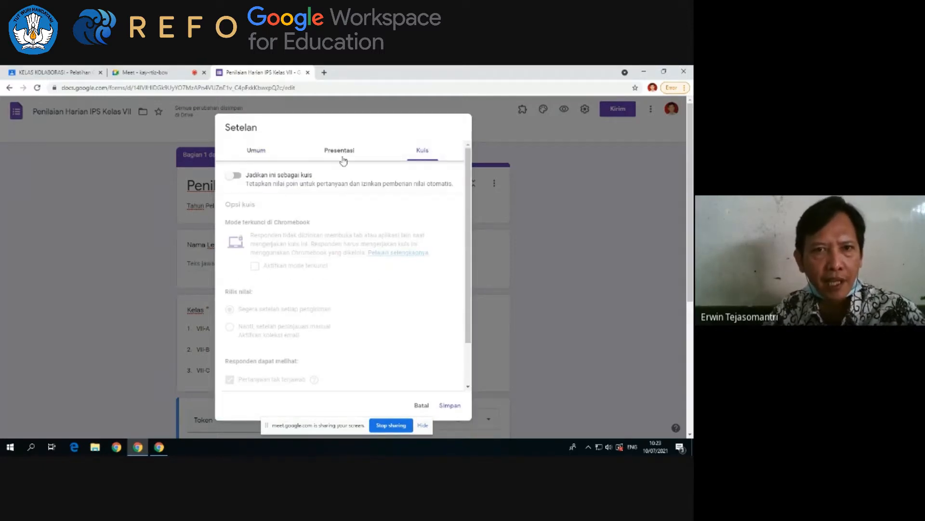
{"action": "left_click", "coordinate": [239, 178]}
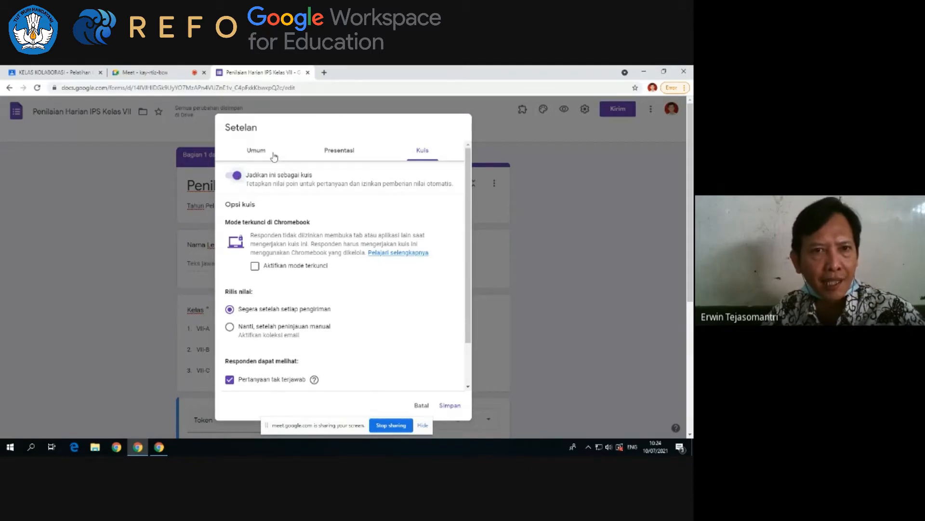
{"action": "left_click", "coordinate": [257, 152]}
{"action": "left_click", "coordinate": [433, 152]}
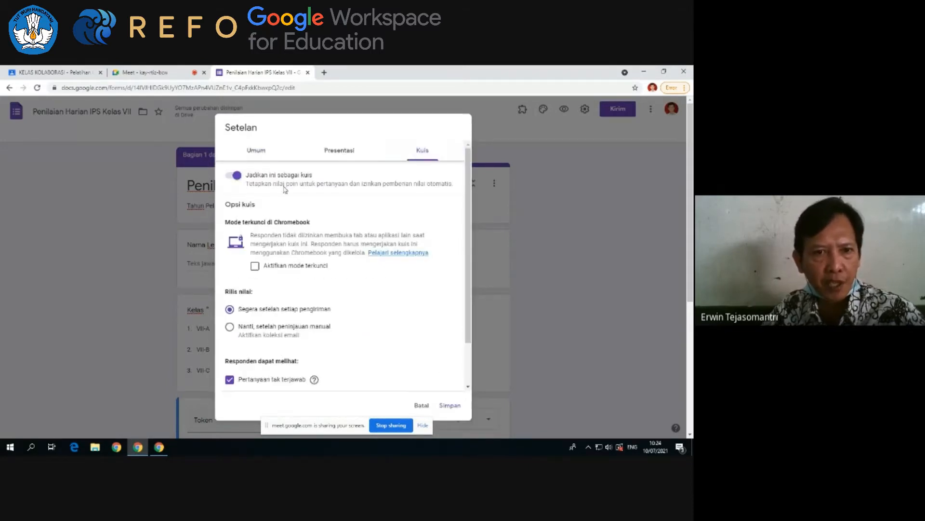
- Stop respondents from seeing "Jawaban yang benar" and "Nilai poin" in the quiz options and save the settings
{"action": "scroll", "coordinate": [317, 271], "scroll_direction": "down", "scroll_amount": 2}
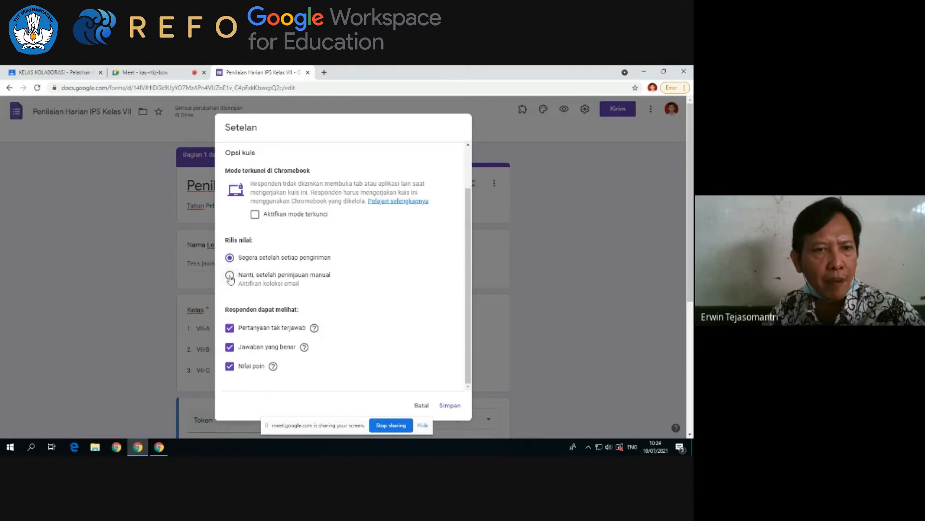
{"action": "scroll", "coordinate": [392, 266], "scroll_direction": "down", "scroll_amount": 2}
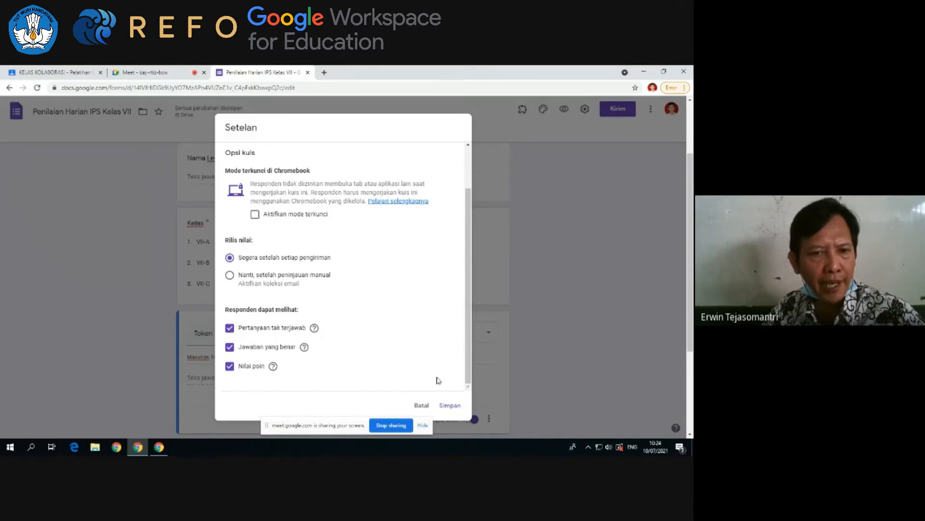
{"action": "left_click", "coordinate": [230, 348]}
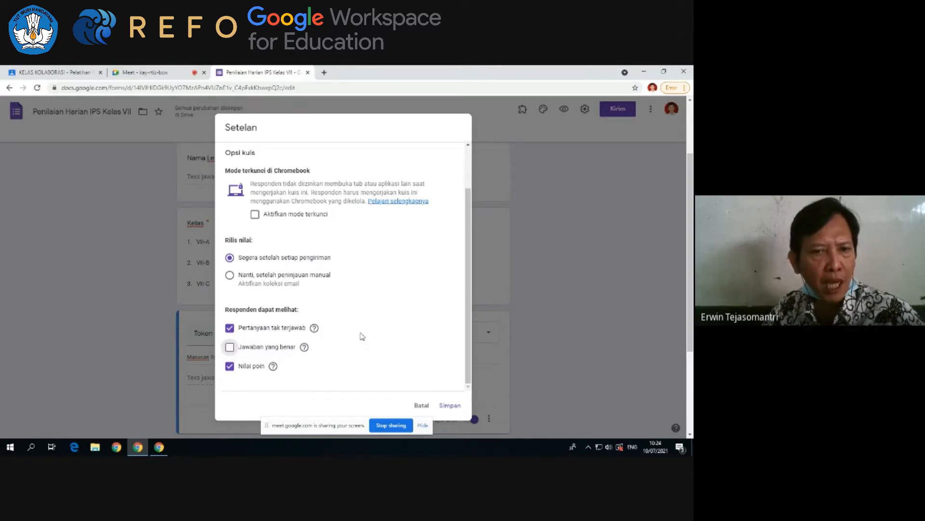
{"action": "scroll", "coordinate": [363, 337], "scroll_direction": "down", "scroll_amount": 1}
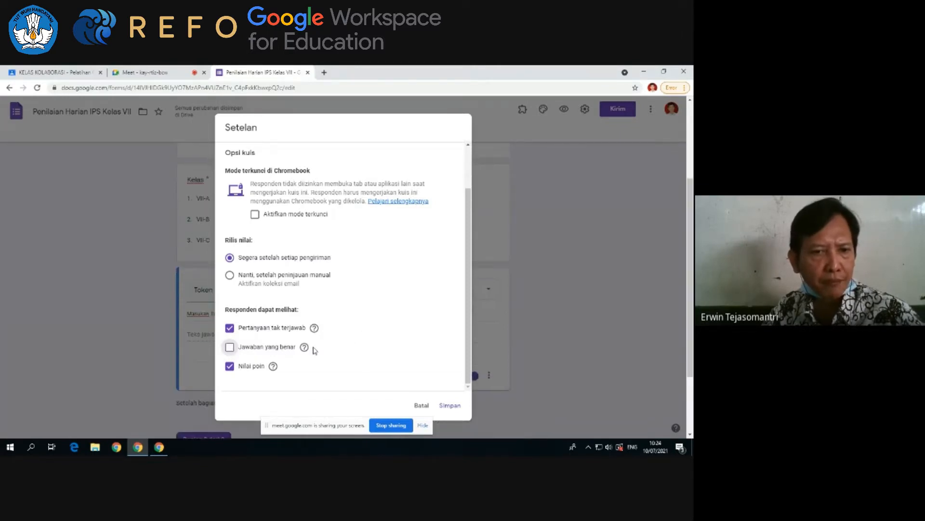
{"action": "left_click", "coordinate": [230, 367]}
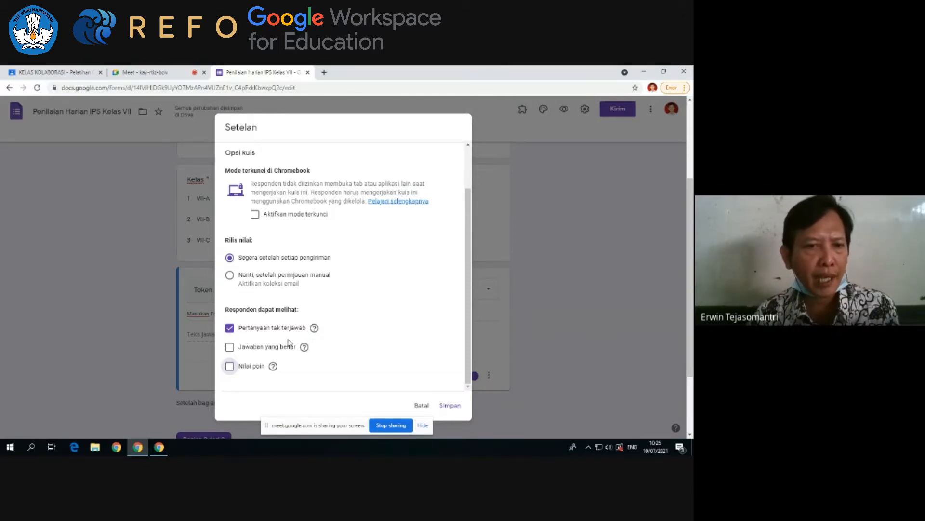
{"action": "left_click", "coordinate": [229, 365]}
{"action": "left_click", "coordinate": [230, 347]}
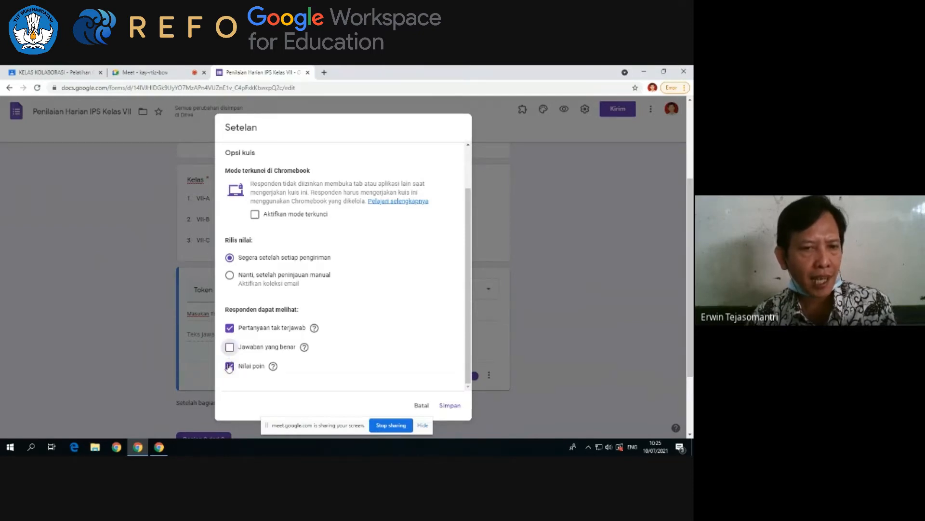
{"action": "left_click", "coordinate": [229, 366]}
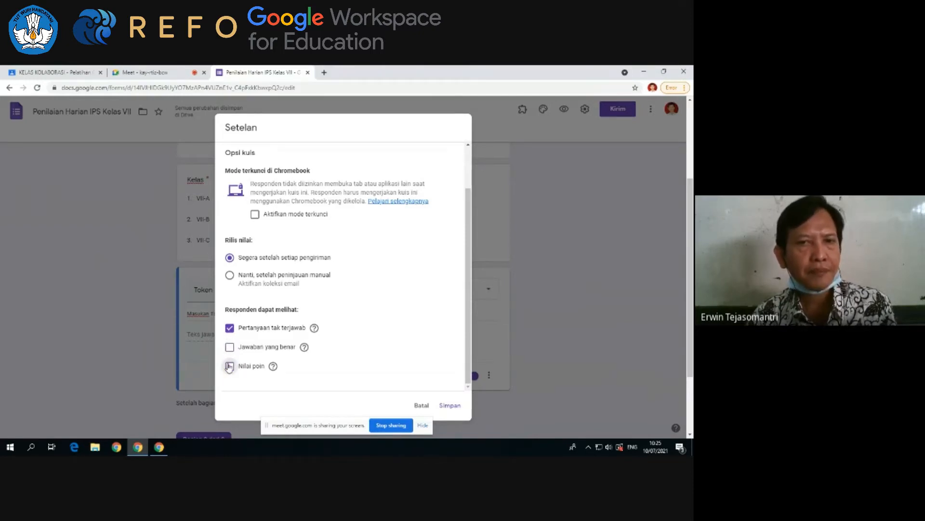
{"action": "left_click", "coordinate": [444, 407]}
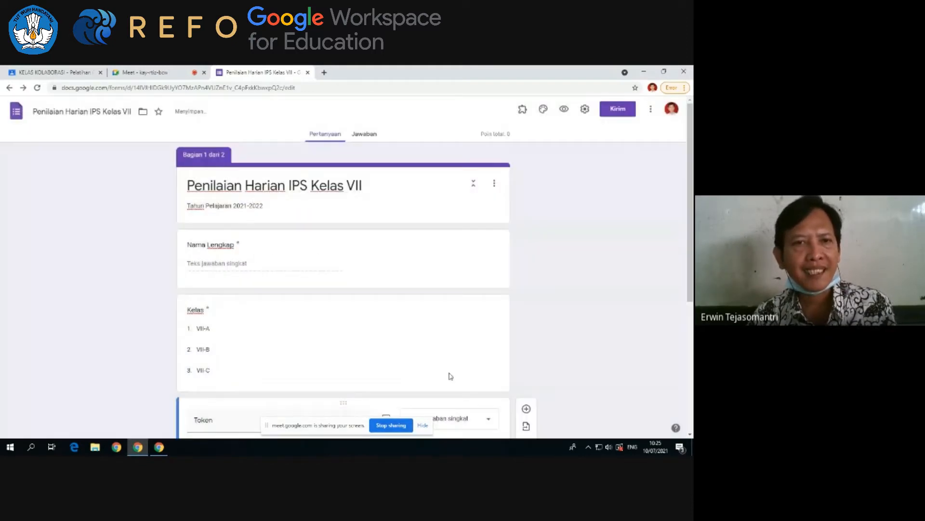
{"action": "scroll", "coordinate": [329, 260], "scroll_direction": "down", "scroll_amount": 5}
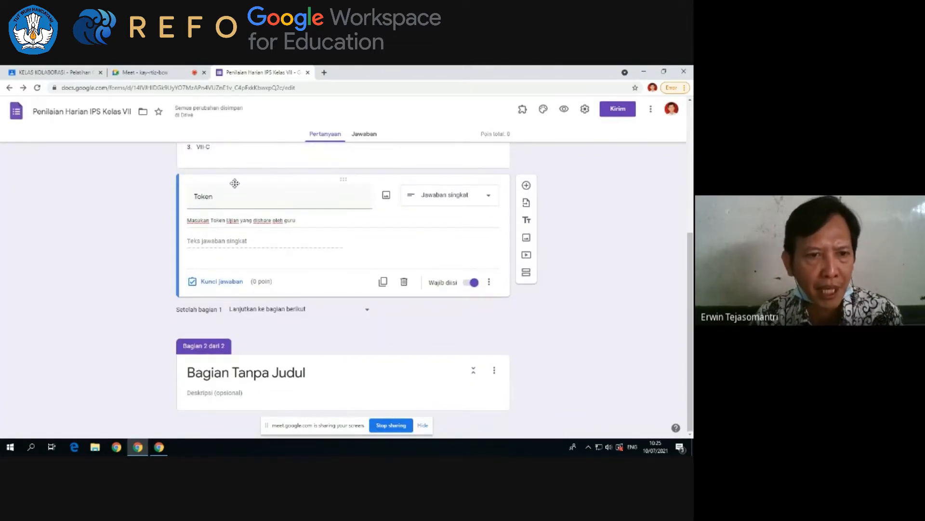
{"action": "scroll", "coordinate": [216, 240], "scroll_direction": "up", "scroll_amount": 1}
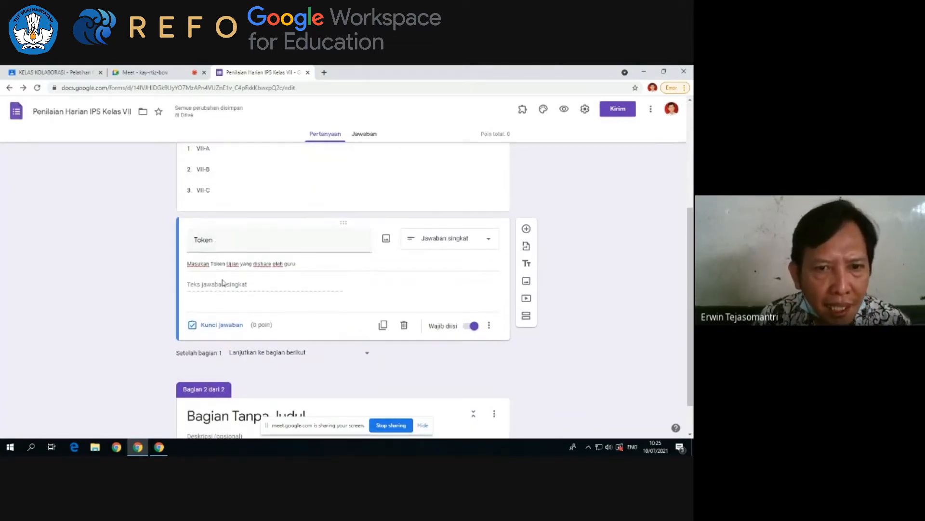
{"action": "left_click", "coordinate": [221, 324]}
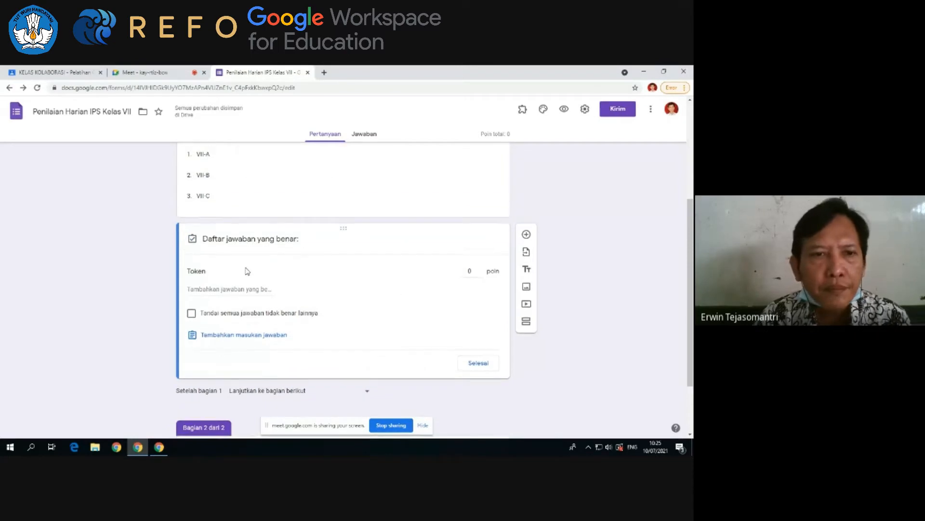
{"action": "scroll", "coordinate": [248, 272], "scroll_direction": "up", "scroll_amount": 2}
{"action": "scroll", "coordinate": [238, 314], "scroll_direction": "down", "scroll_amount": 4}
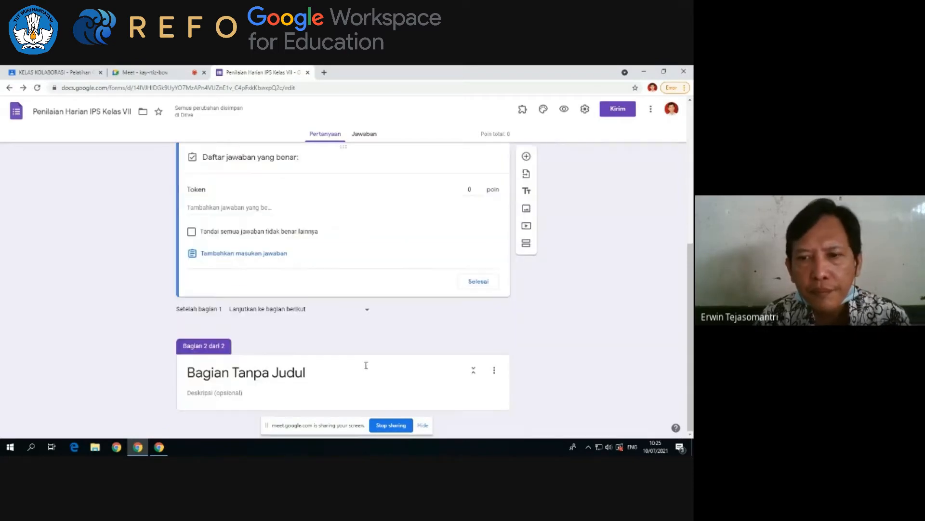
{"action": "left_click", "coordinate": [464, 288]}
- Add response validation to the "Token" question, requiring "Teks" that "Berisi" the exam token, and enter the token
{"action": "left_click", "coordinate": [494, 286]}
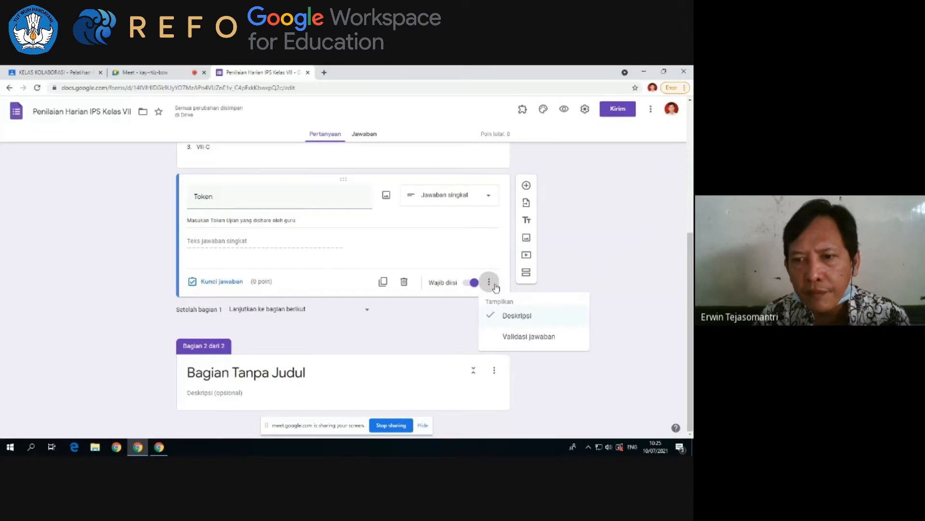
{"action": "left_click", "coordinate": [530, 336]}
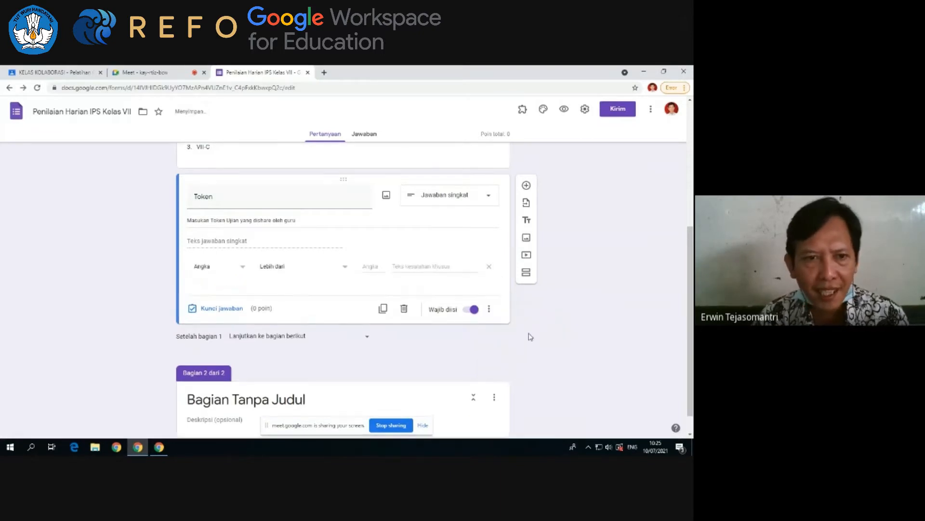
{"action": "left_click", "coordinate": [242, 268]}
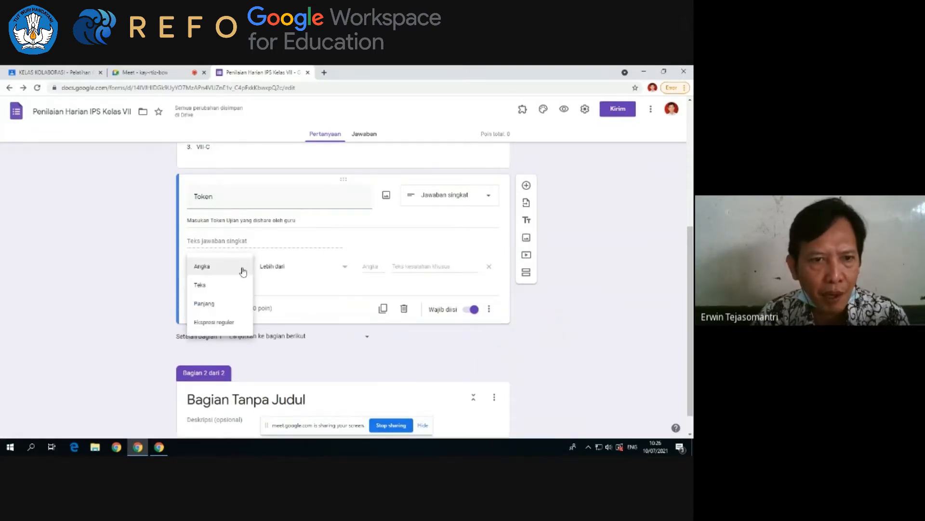
{"action": "left_click", "coordinate": [199, 288]}
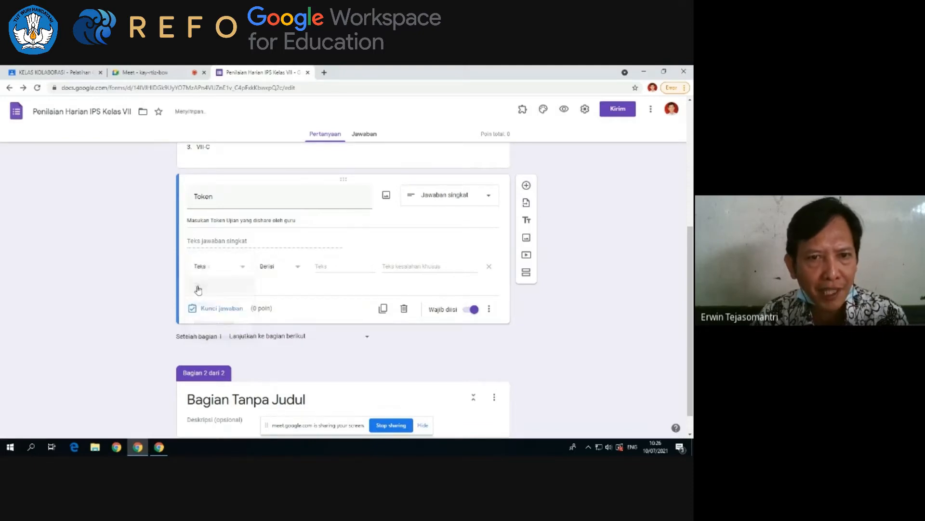
{"action": "left_click", "coordinate": [296, 269]}
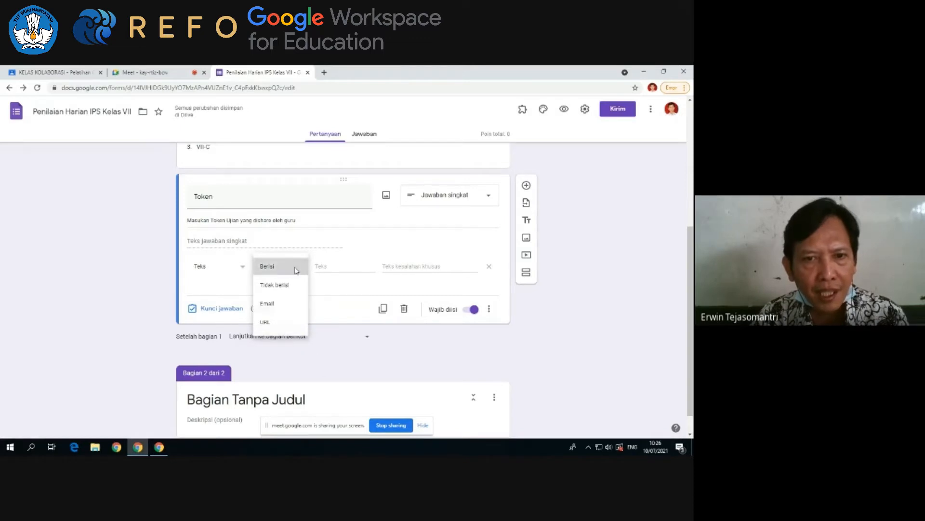
{"action": "left_click", "coordinate": [295, 268]}
{"action": "left_click", "coordinate": [365, 269]}
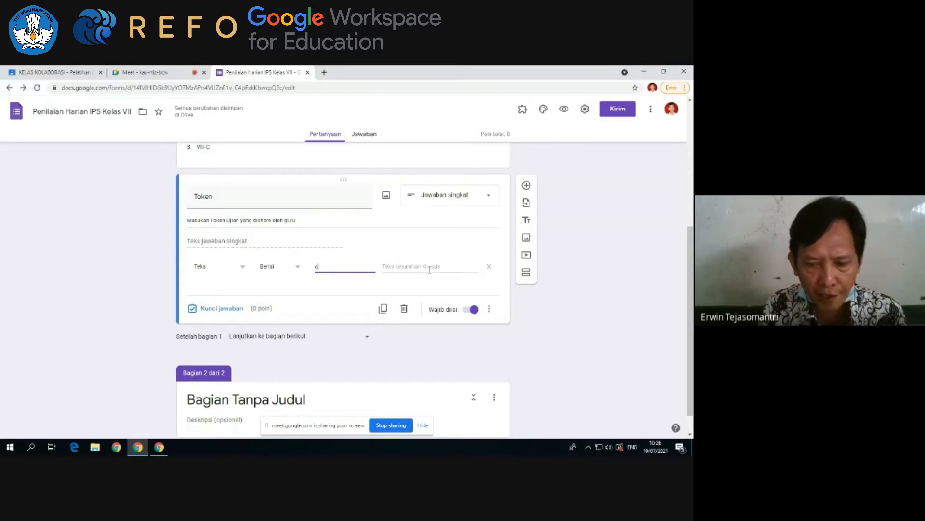
{"action": "type", "text": "lam"}
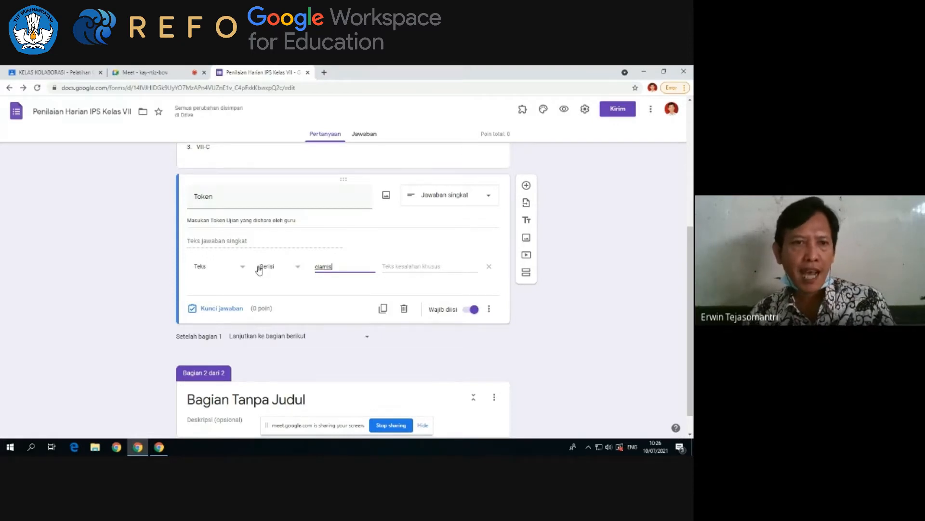
- Set the custom error text of the "Token" validation to "Token salah, silahkan ulangi!"
{"action": "left_click", "coordinate": [407, 266]}
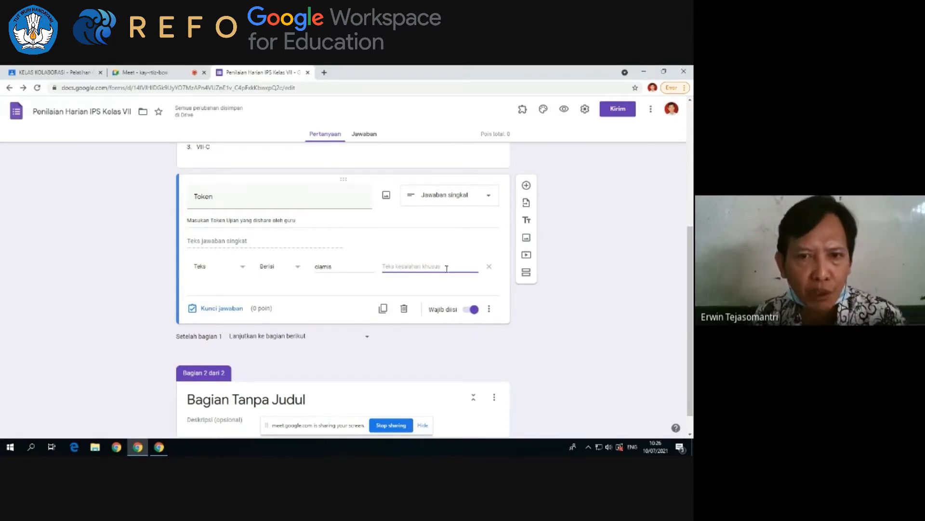
{"action": "type", "text": "Token salah"}
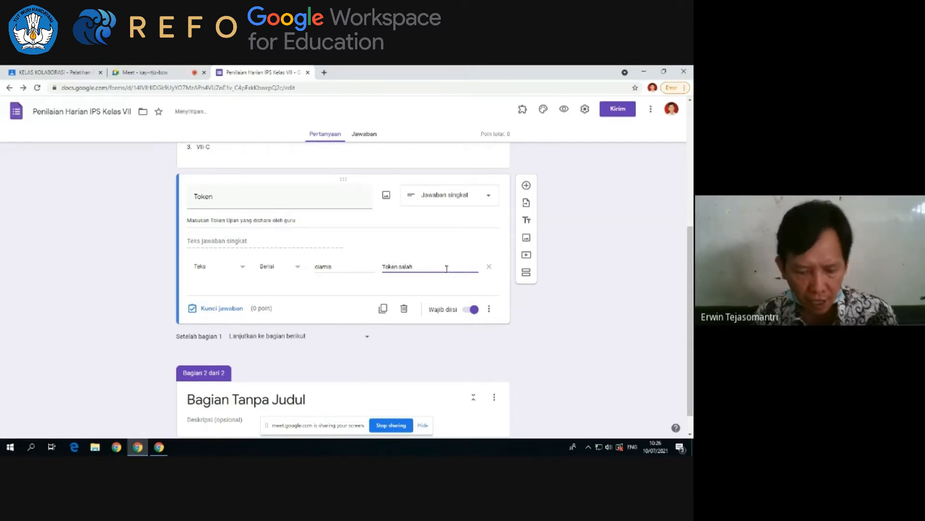
{"action": "type", "text": ", silahkan"}
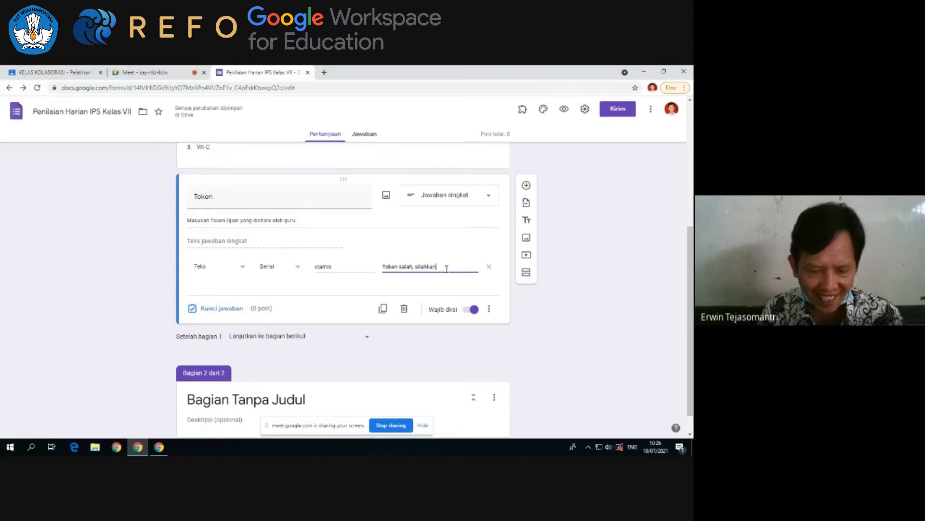
{"action": "type", "text": " ulangi!"}
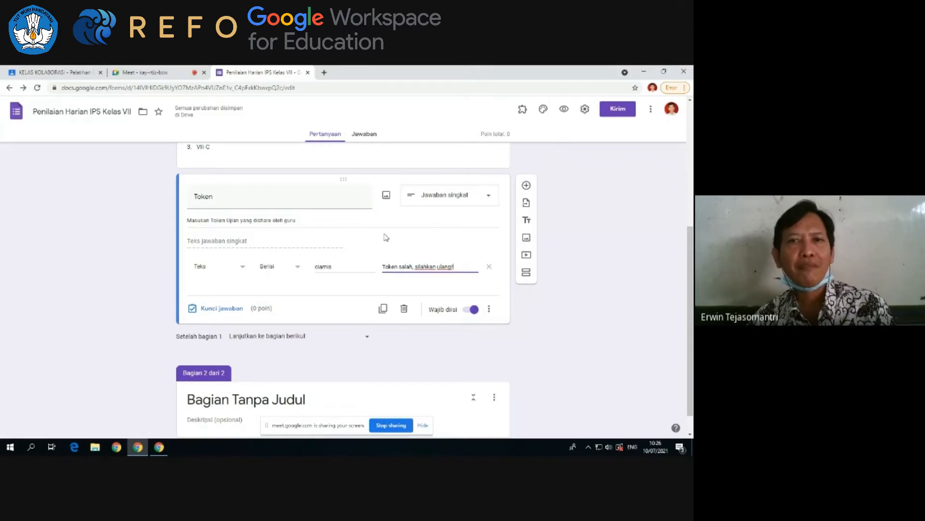
- Preview the form and test the validation by entering a name, class VII-C and an incorrect exam token, and try to continue
{"action": "left_click", "coordinate": [564, 111]}
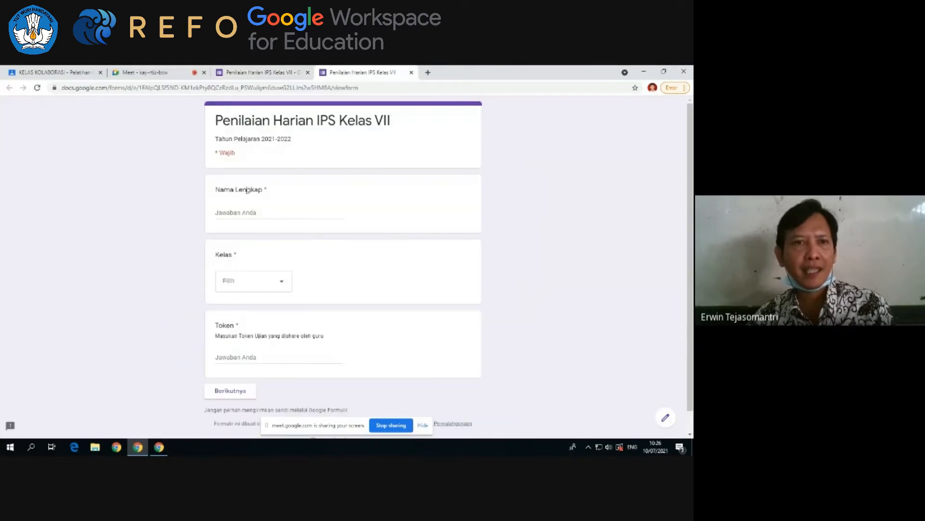
{"action": "left_click", "coordinate": [237, 213]}
{"action": "type", "text": "Erwin"}
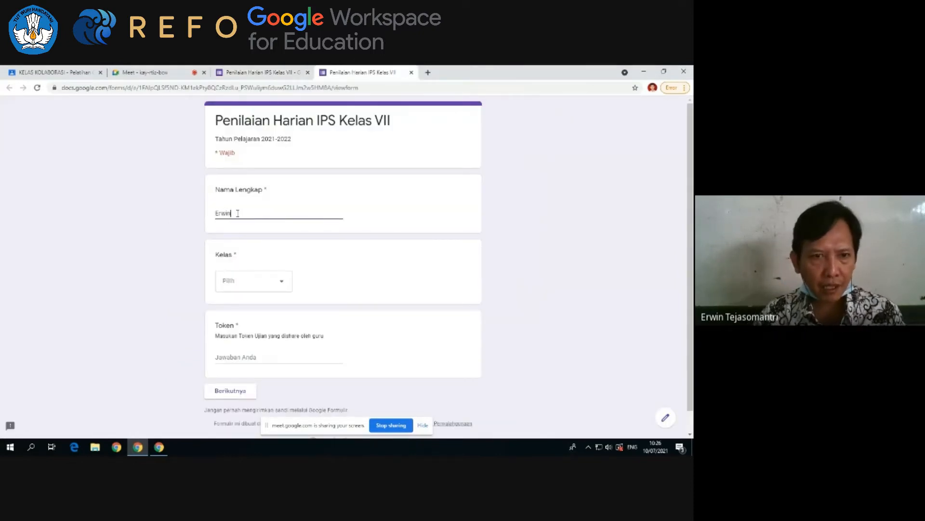
{"action": "left_click", "coordinate": [288, 285]}
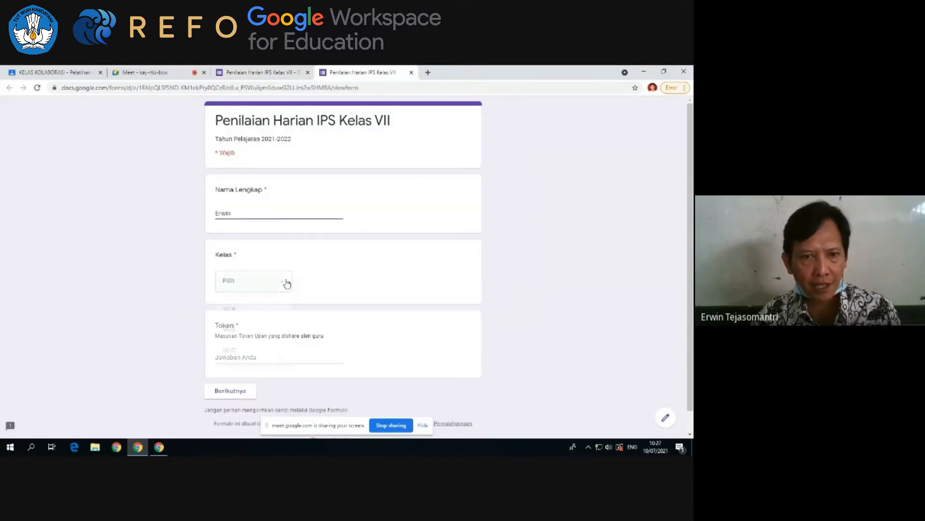
{"action": "left_click", "coordinate": [227, 351]}
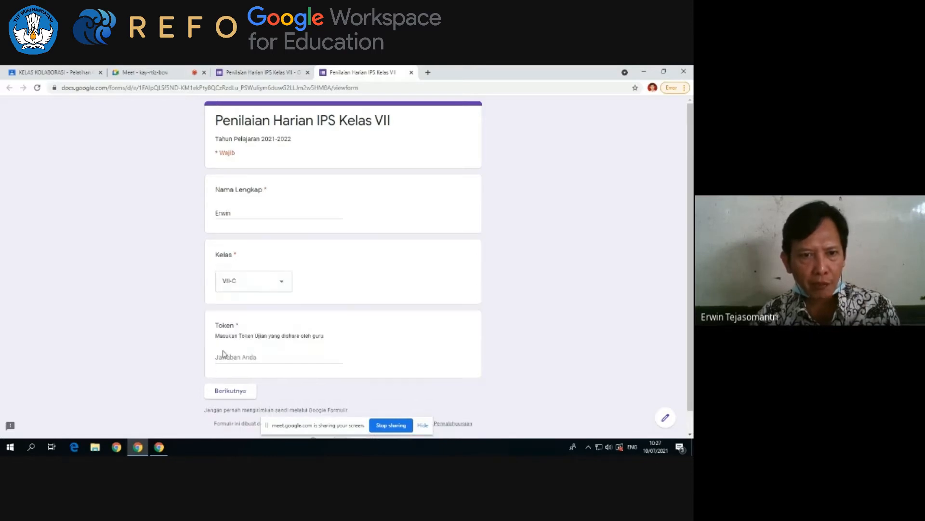
{"action": "left_click", "coordinate": [253, 356]}
{"action": "type", "text": "bandung"}
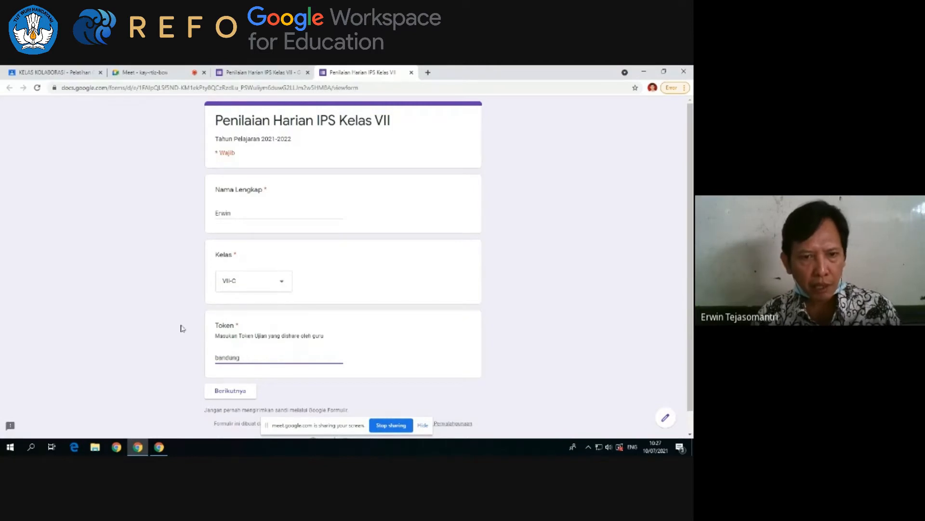
{"action": "left_click", "coordinate": [232, 392]}
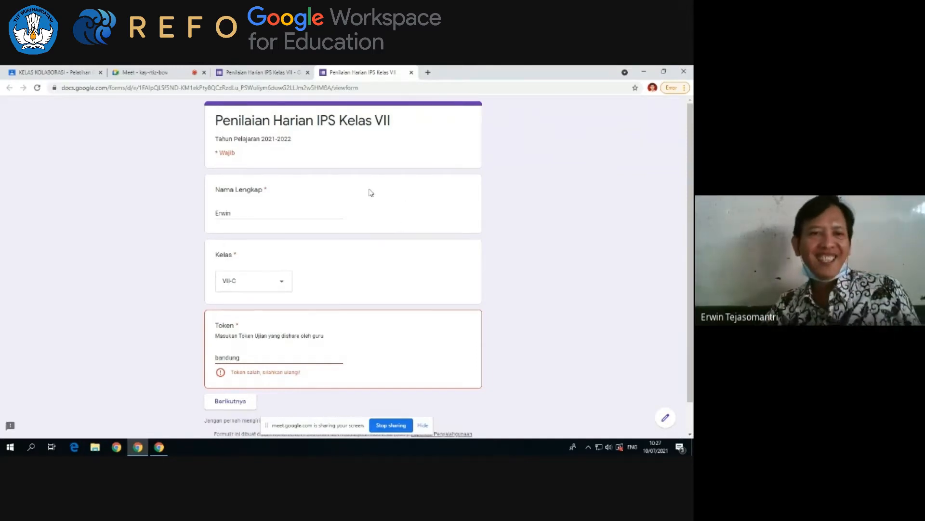
- Test the "Token" validation in the form preview with two more incorrect exam tokens, trying to continue after each one
{"action": "scroll", "coordinate": [370, 193], "scroll_direction": "down", "scroll_amount": 1}
{"action": "left_click_drag", "start_coordinate": [248, 325], "coordinate": [187, 332]}
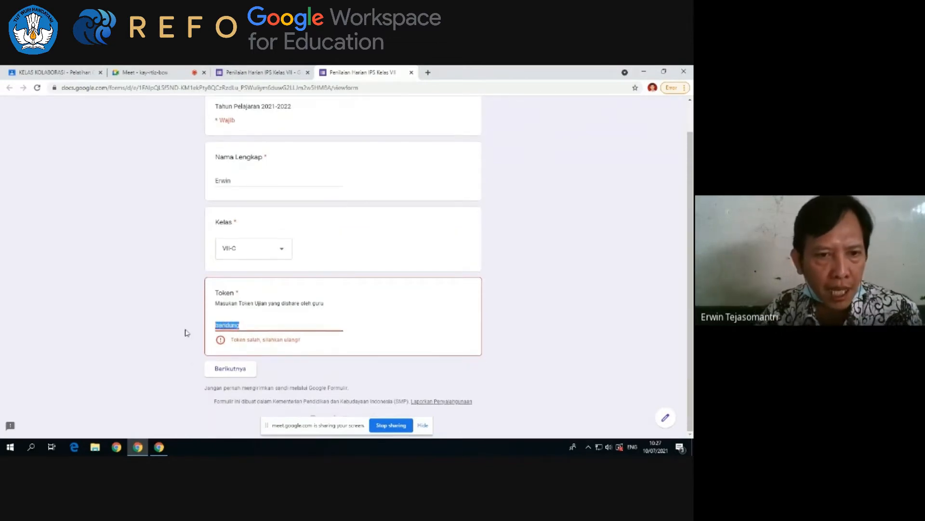
{"action": "type", "text": "jakarta"}
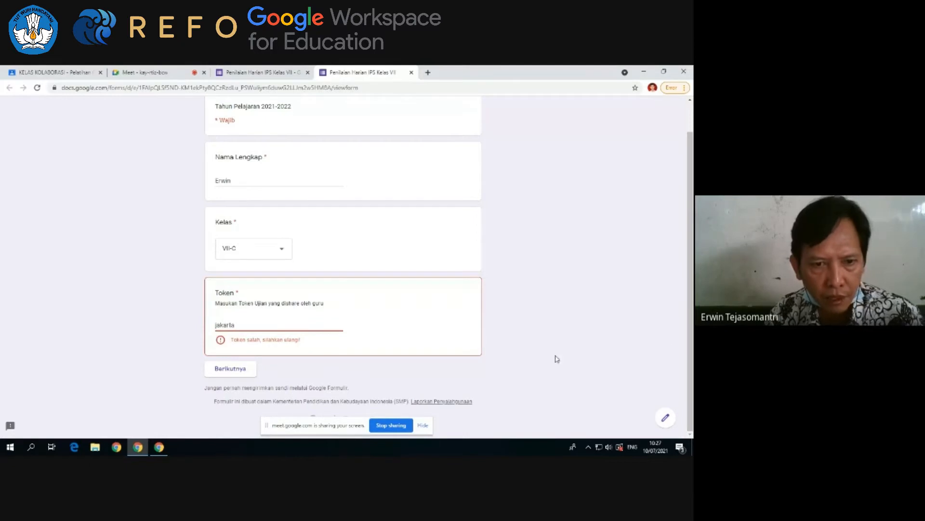
{"action": "left_click", "coordinate": [231, 371]}
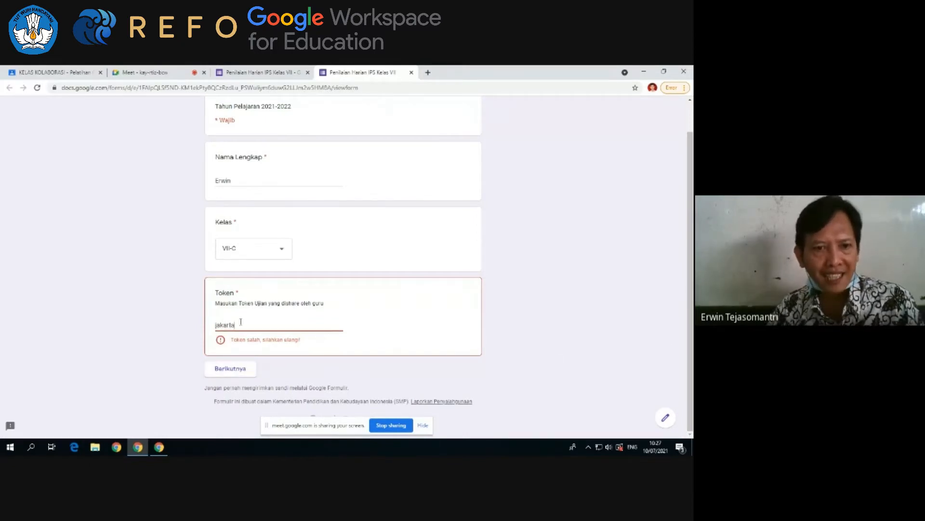
{"action": "left_click_drag", "start_coordinate": [241, 322], "coordinate": [196, 324]}
{"action": "type", "text": "1"}
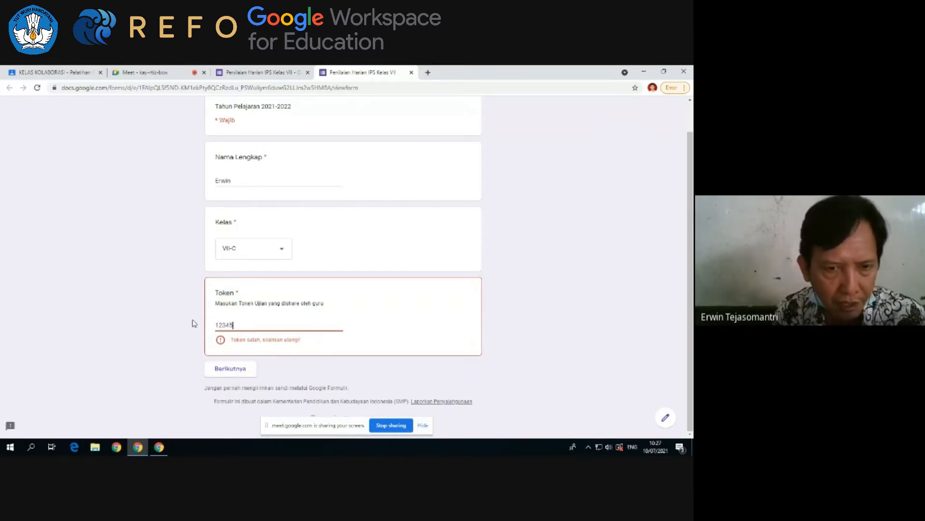
{"action": "type", "text": "2345"}
{"action": "left_click", "coordinate": [213, 369]}
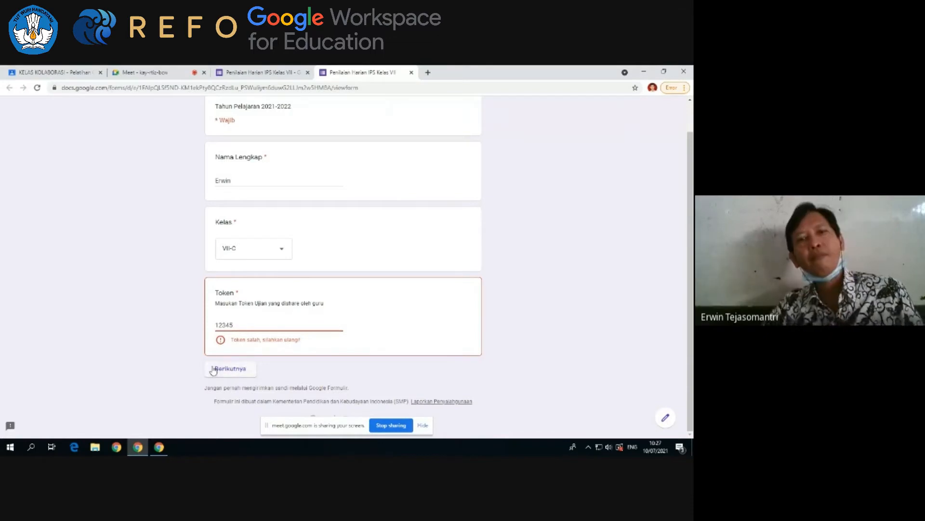
- Replace the token in the form preview with the correct exam token and continue to the next section
{"action": "left_click_drag", "start_coordinate": [241, 322], "coordinate": [200, 328]}
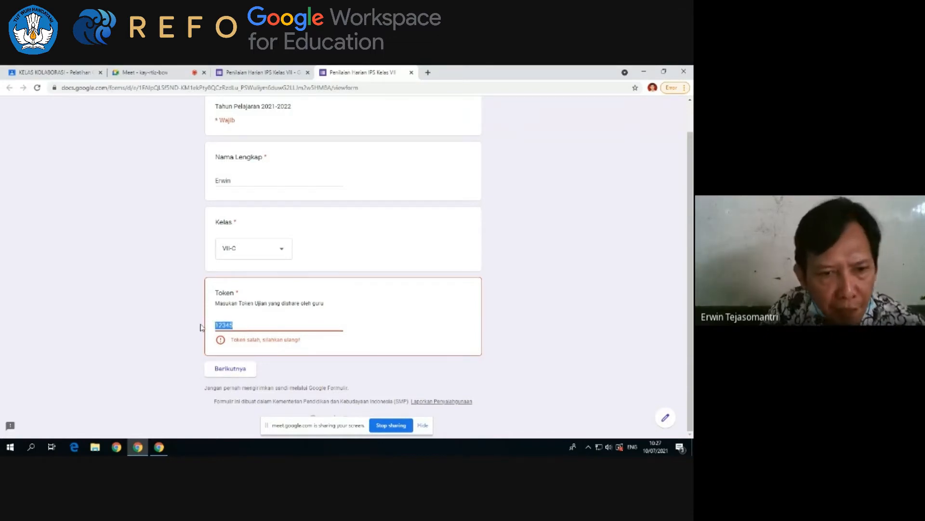
{"action": "type", "text": "q"}
{"action": "type", "text": "iamis"}
{"action": "left_click", "coordinate": [218, 368]}
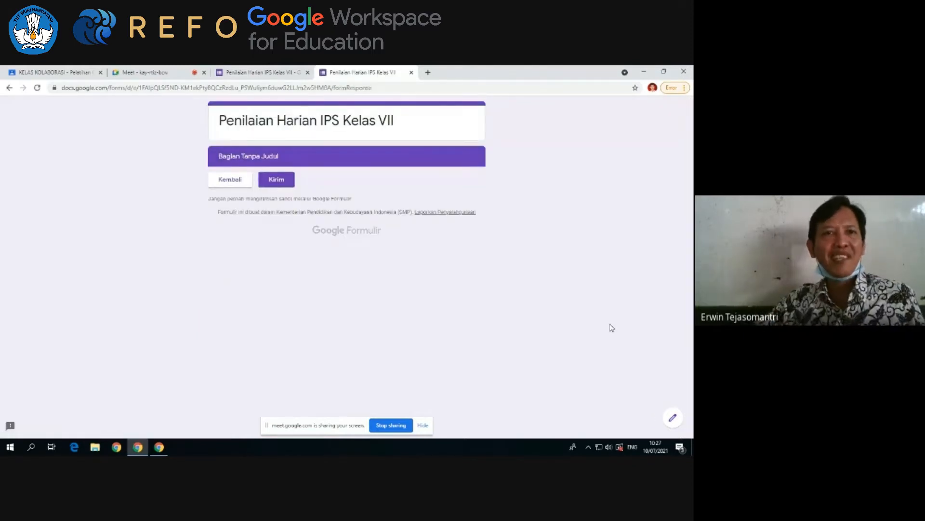
- Return to the form editor and review the name, class and token questions, including the display options of the "Token" question
{"action": "left_click", "coordinate": [284, 72]}
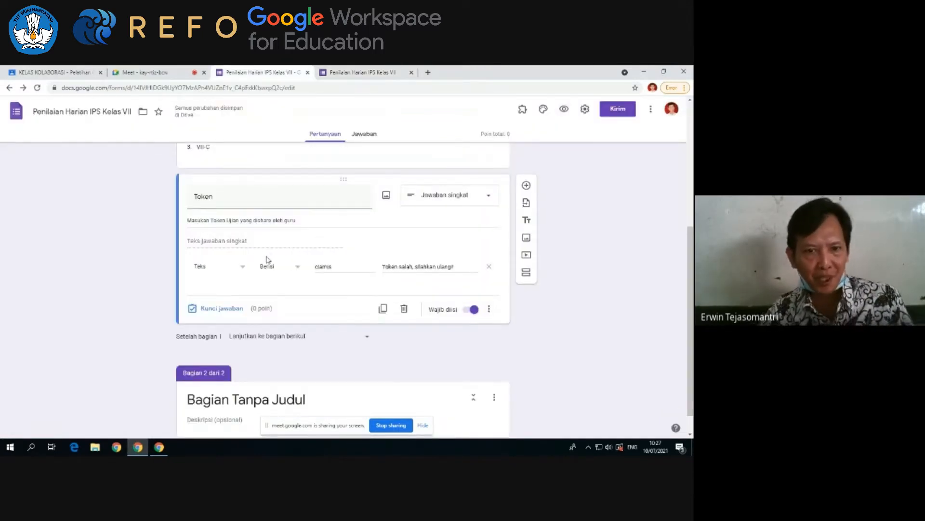
{"action": "scroll", "coordinate": [269, 256], "scroll_direction": "down", "scroll_amount": 1}
{"action": "scroll", "coordinate": [267, 260], "scroll_direction": "up", "scroll_amount": 2}
{"action": "scroll", "coordinate": [267, 260], "scroll_direction": "up", "scroll_amount": 5}
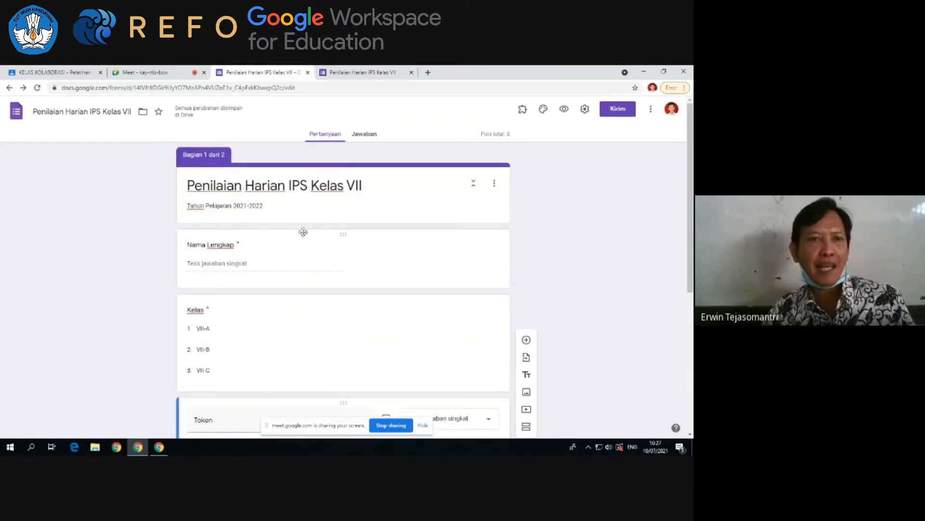
{"action": "scroll", "coordinate": [257, 243], "scroll_direction": "down", "scroll_amount": 2}
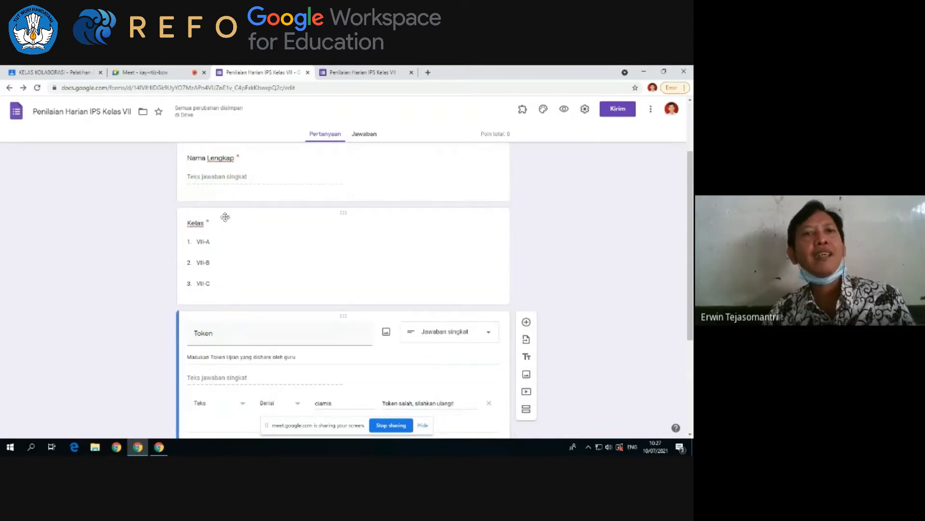
{"action": "scroll", "coordinate": [228, 224], "scroll_direction": "down", "scroll_amount": 2}
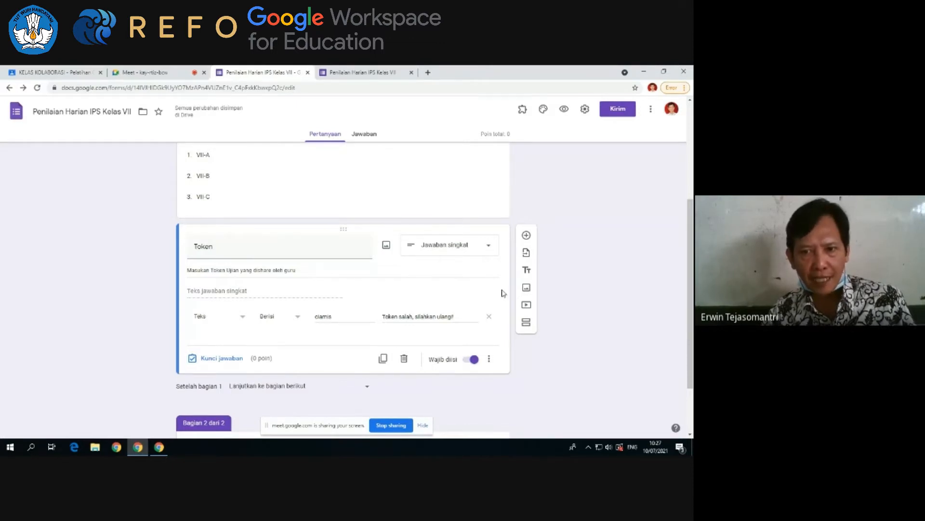
{"action": "left_click", "coordinate": [489, 358]}
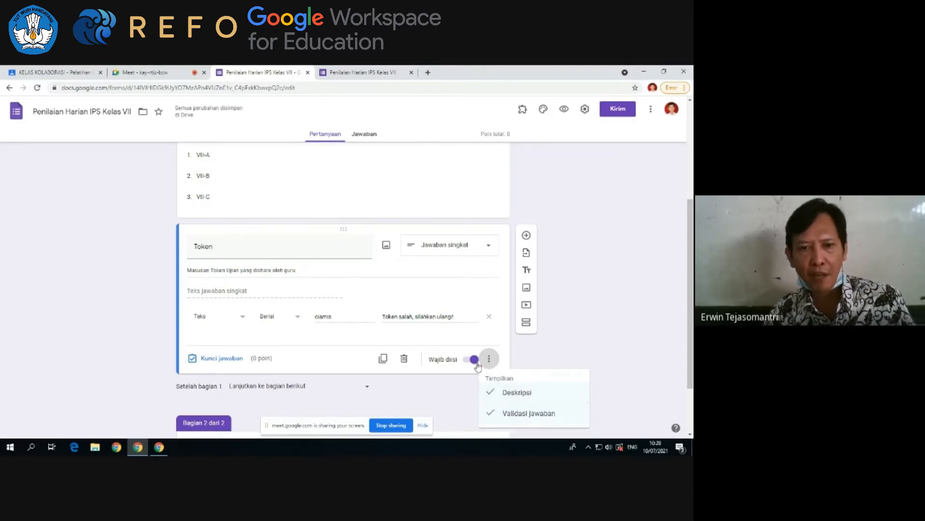
{"action": "left_click", "coordinate": [628, 297]}
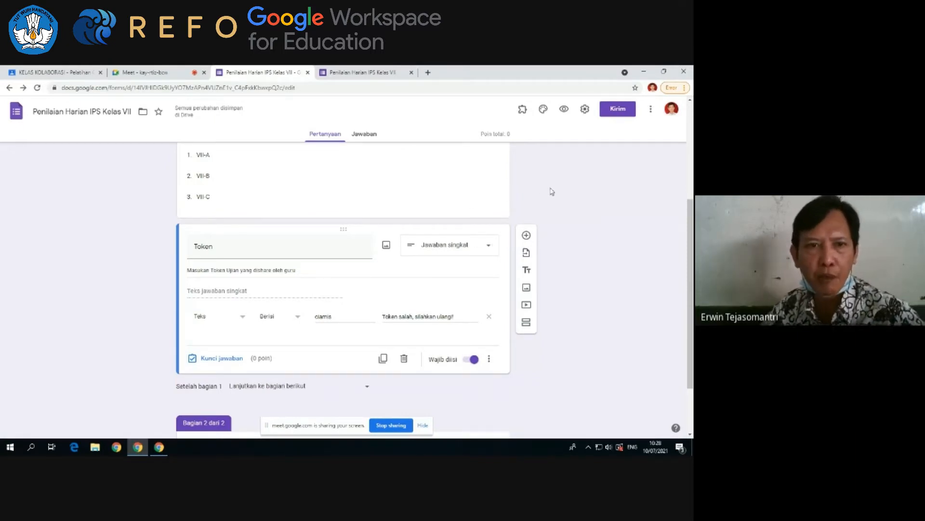
- Insert a new section after the "Kelas" question so that the "Token" question falls into its own section
{"action": "left_click", "coordinate": [461, 189]}
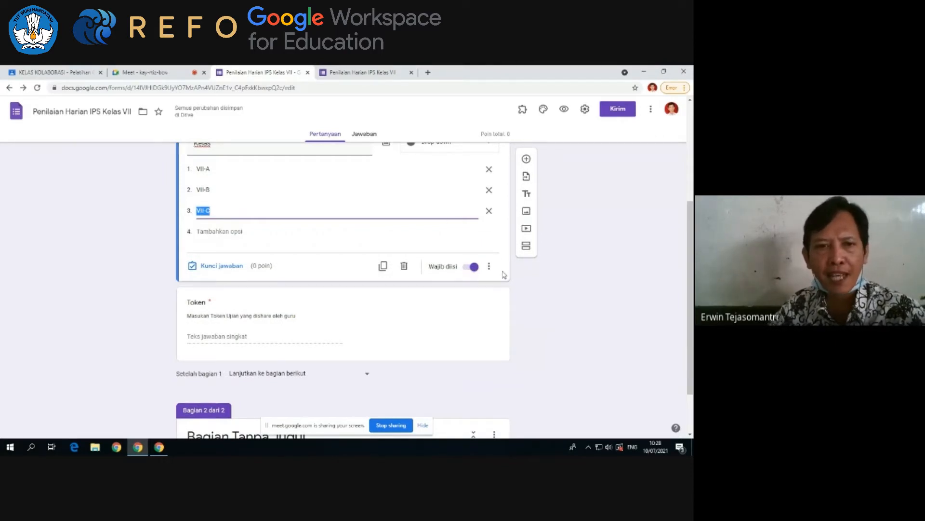
{"action": "left_click", "coordinate": [566, 306]}
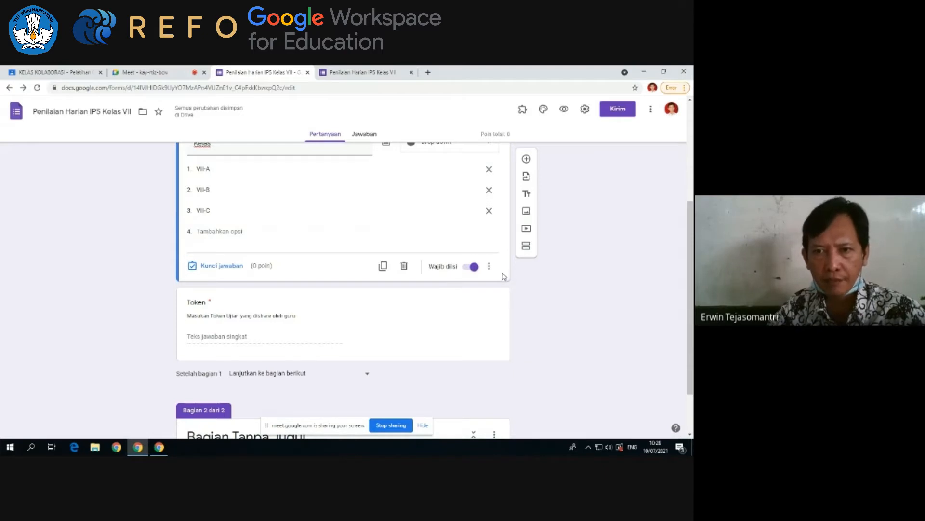
{"action": "left_click", "coordinate": [526, 245]}
{"action": "scroll", "coordinate": [385, 296], "scroll_direction": "down", "scroll_amount": 3}
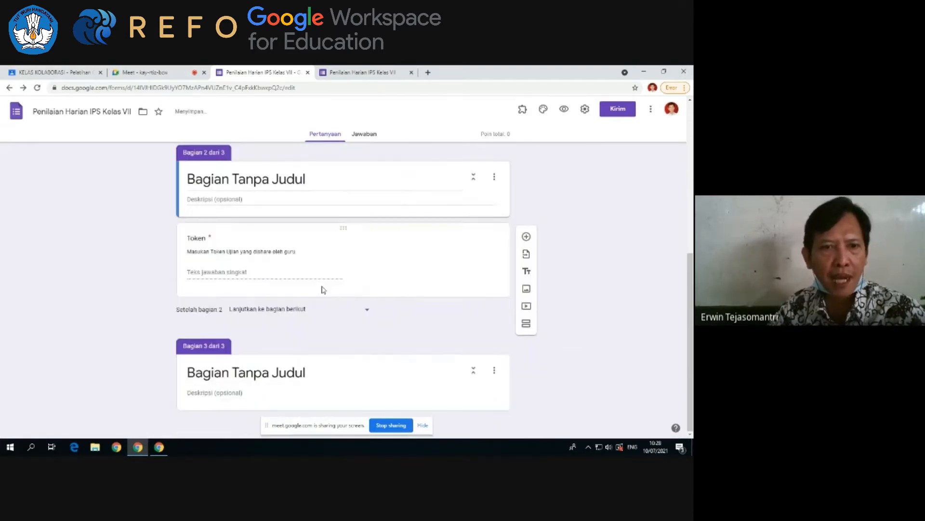
- Title the section containing the "Token" question "TOKEN UJIAN"
{"action": "scroll", "coordinate": [244, 213], "scroll_direction": "up", "scroll_amount": 2}
{"action": "left_click", "coordinate": [212, 269]}
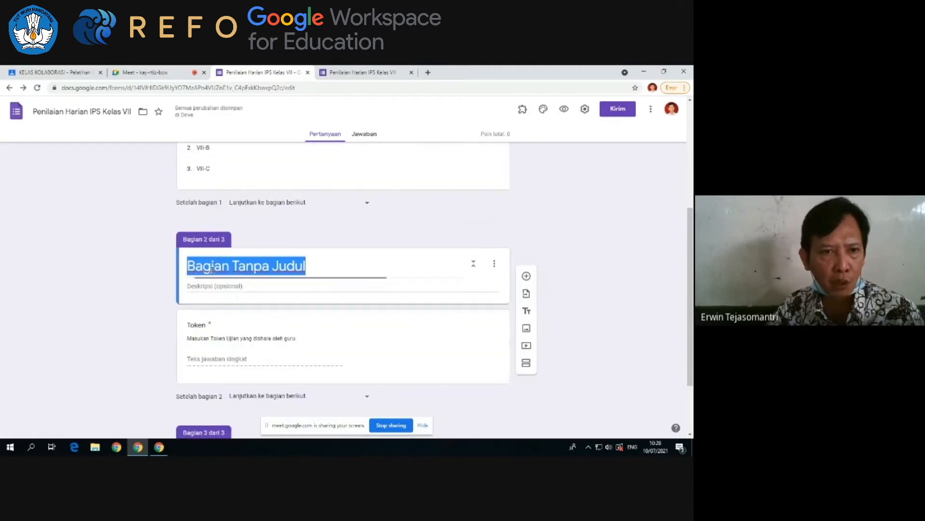
{"action": "type", "text": "TOKEN"}
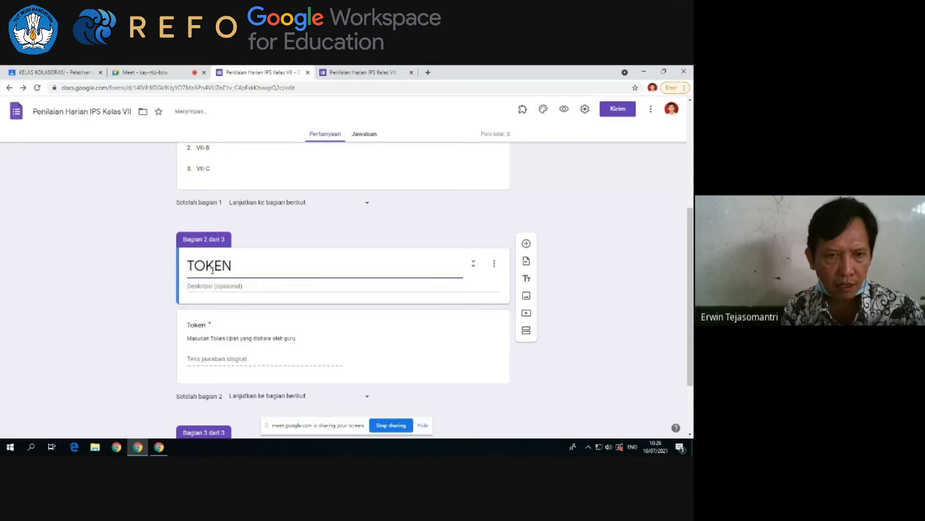
{"action": "type", "text": " UJIAN"}
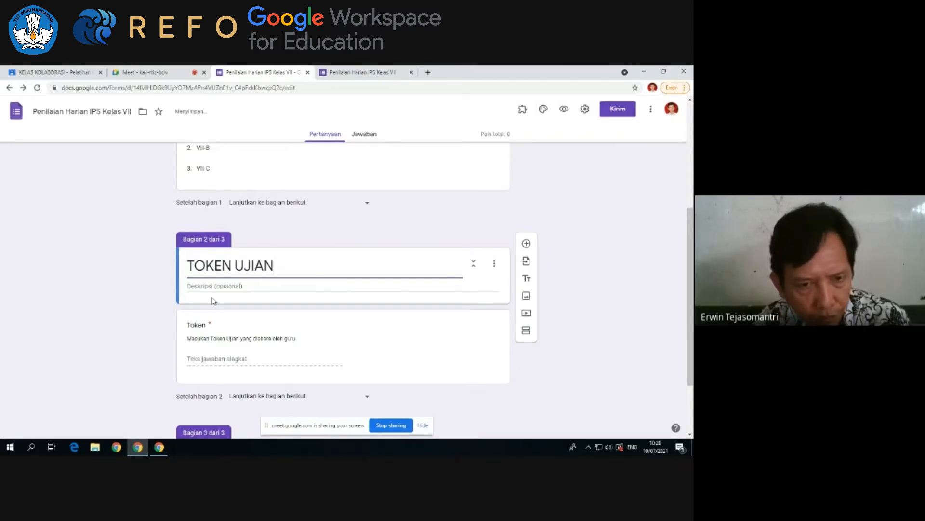
{"action": "left_click", "coordinate": [576, 347]}
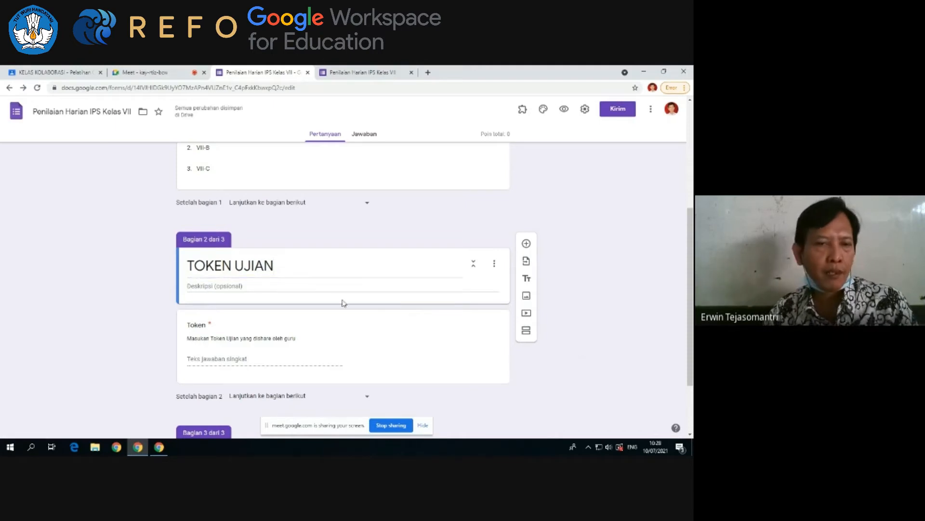
- Title the third section "Soal Penilaian Harian" and give it the description "Pilihlah jawaban yang paling benar!"
{"action": "scroll", "coordinate": [344, 303], "scroll_direction": "down", "scroll_amount": 3}
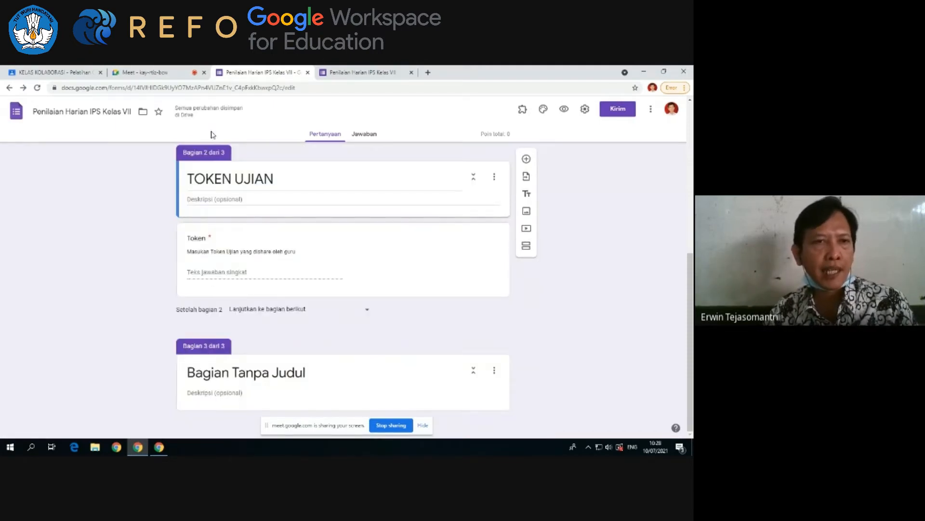
{"action": "left_click", "coordinate": [192, 377]}
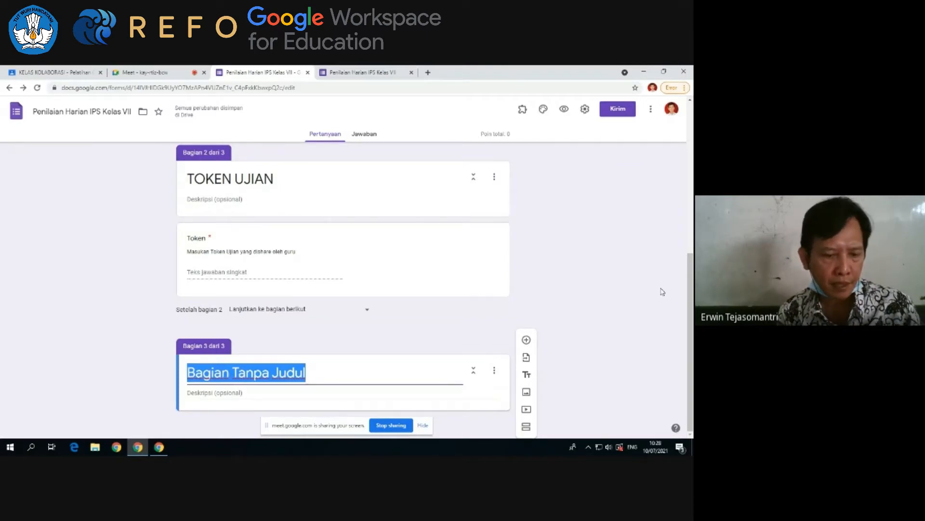
{"action": "type", "text": "S"}
{"action": "key", "text": "BackSpace"}
{"action": "type", "text": "Soal"}
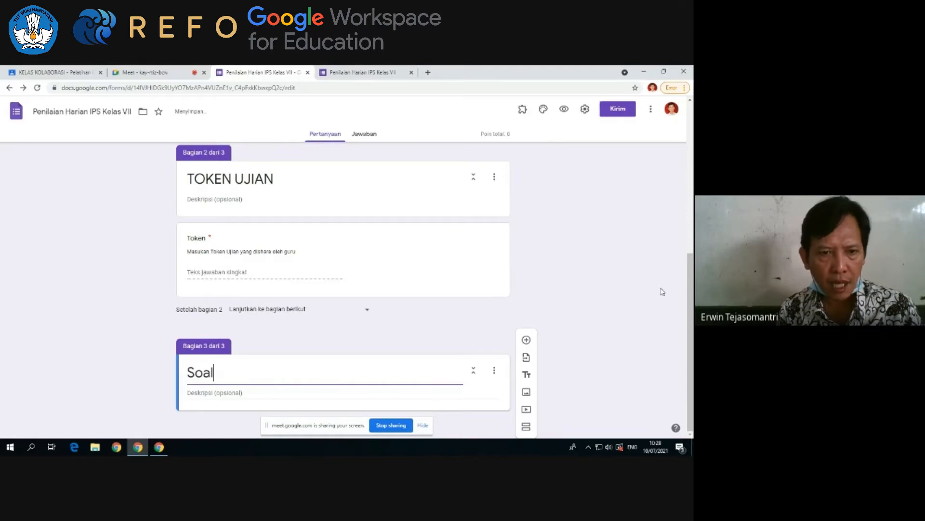
{"action": "type", "text": " Peni"}
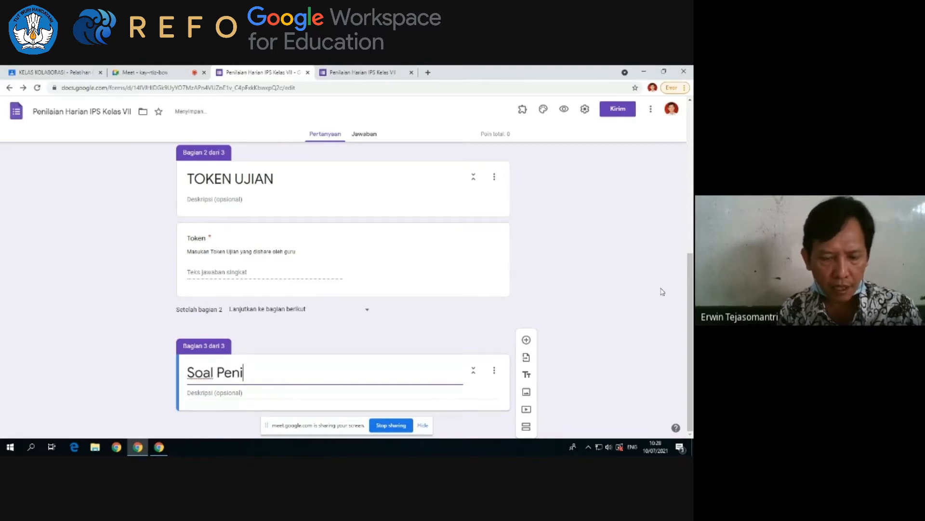
{"action": "type", "text": "laian Harian"}
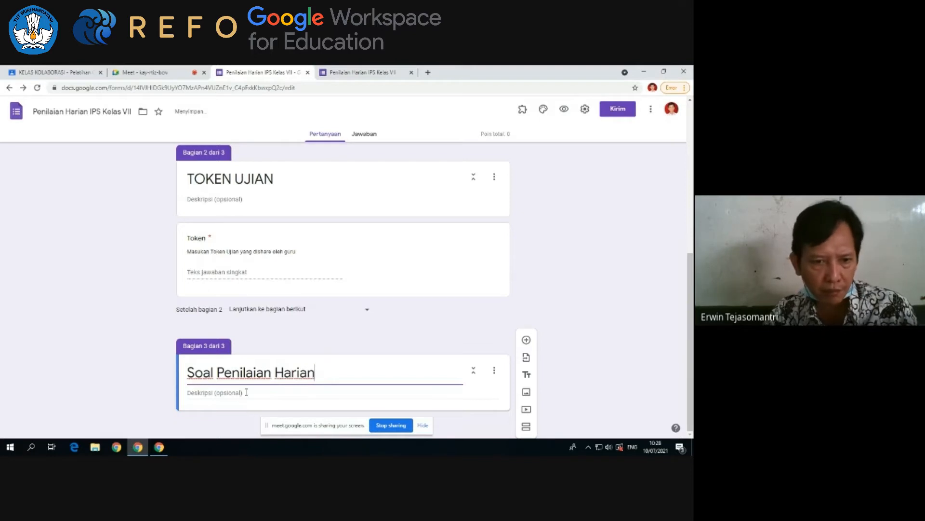
{"action": "left_click", "coordinate": [231, 395]}
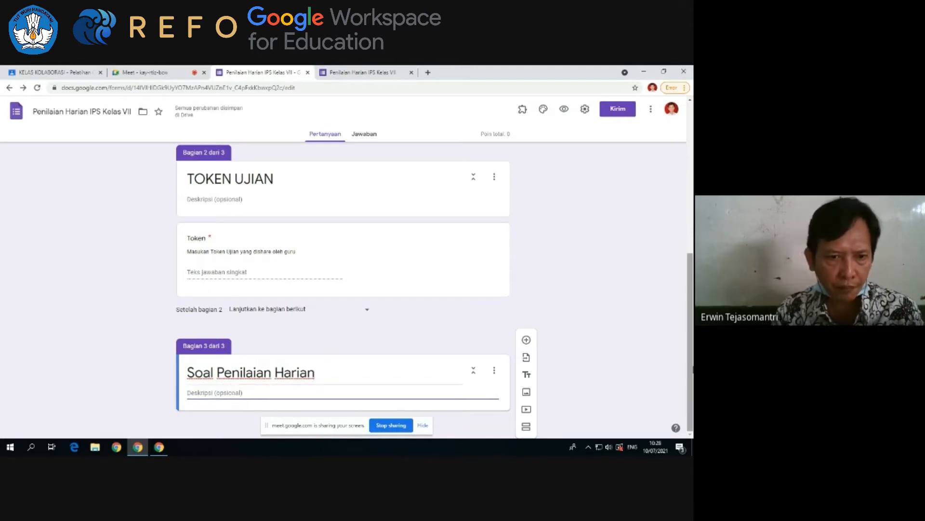
{"action": "type", "text": "Pilihlah jawaban yang paling benar!"}
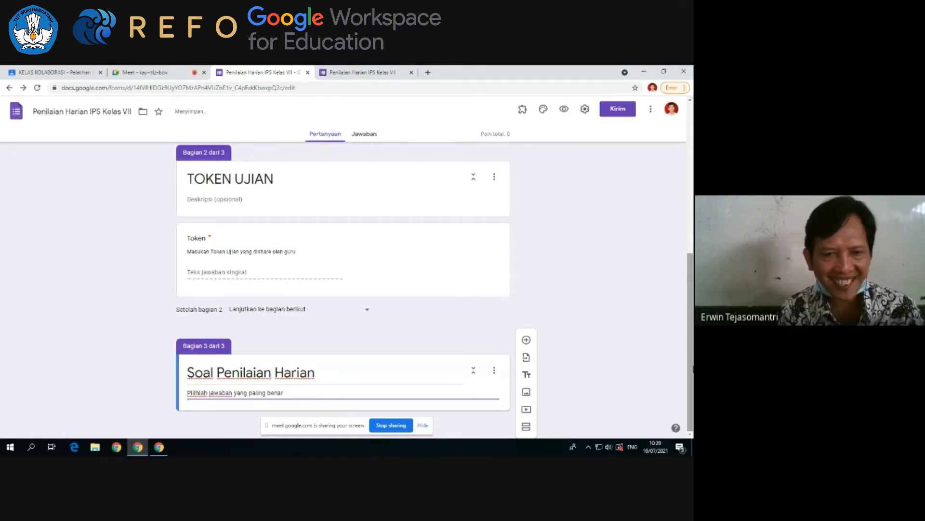
- Add a "Kotak Centang" question reading "Nama Kabupaten di Jawa Barat" to the third section
{"action": "left_click", "coordinate": [527, 340]}
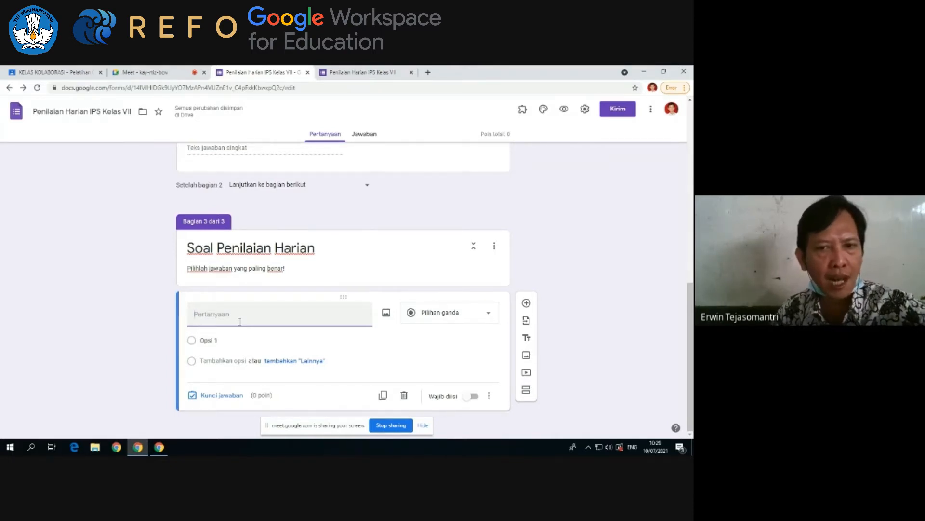
{"action": "left_click", "coordinate": [481, 318]}
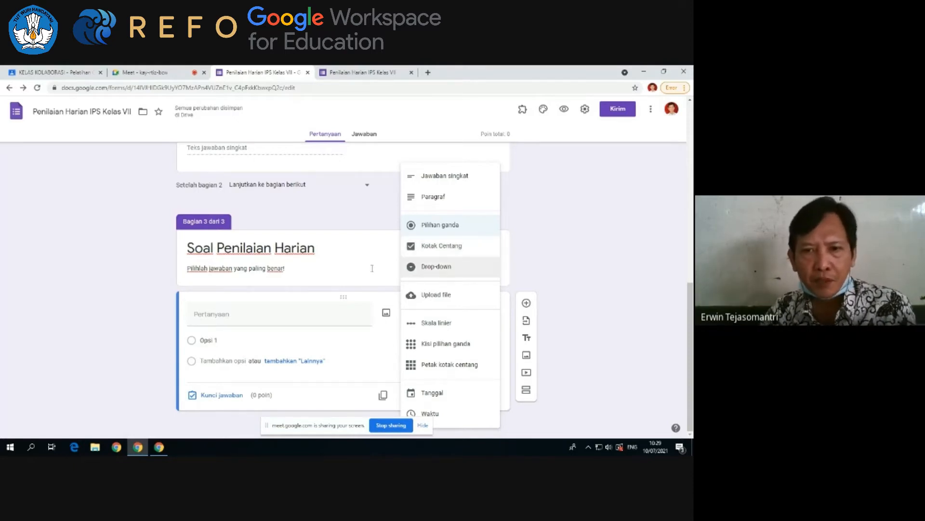
{"action": "left_click", "coordinate": [429, 249]}
{"action": "left_click", "coordinate": [284, 320]}
{"action": "type", "text": "Nama"}
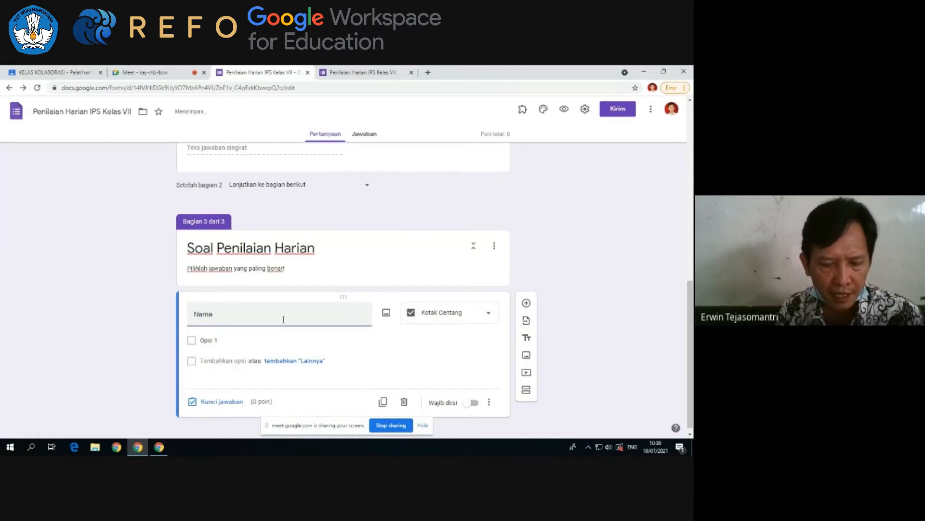
{"action": "type", "text": " Kabupaten d"}
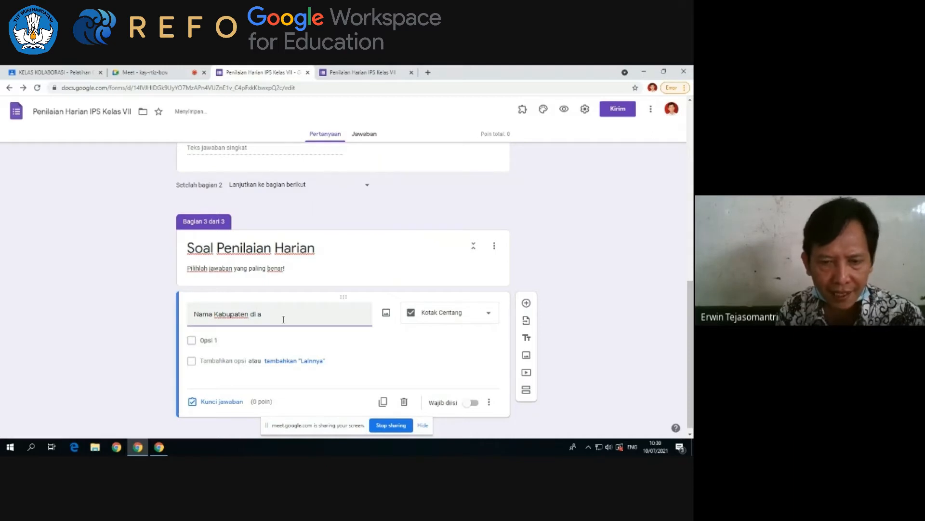
{"action": "type", "text": "i Jawa Bara"}
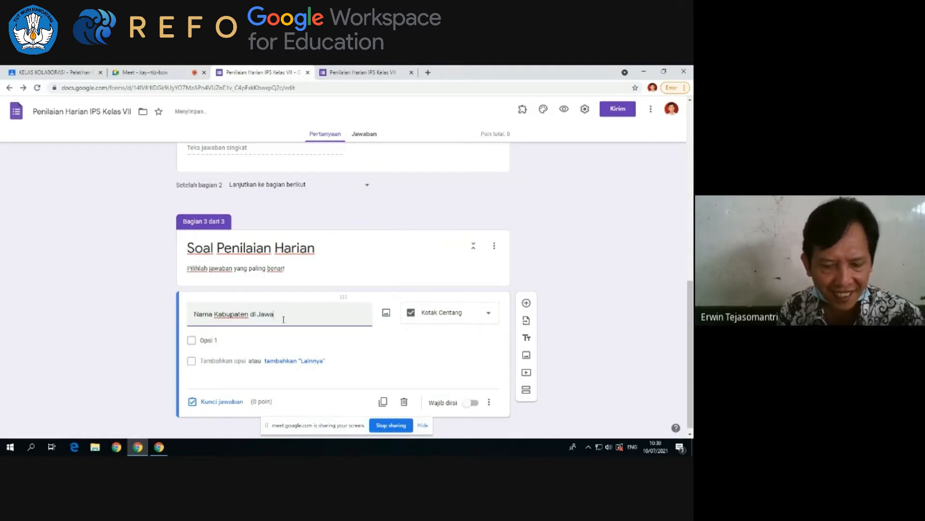
{"action": "type", "text": "t"}
- Give the "Nama Kabupaten di Jawa Barat" question the answer options Ciamis, Magelang, Purwakarta and Cilacap
{"action": "left_click", "coordinate": [220, 341]}
{"action": "type", "text": "Cis"}
{"action": "key", "text": "Return"}
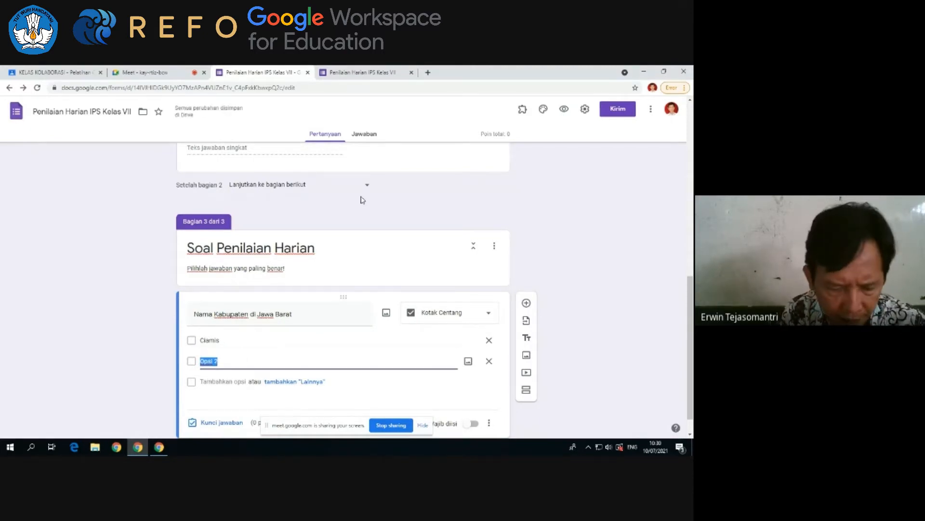
{"action": "type", "text": "Magelang"}
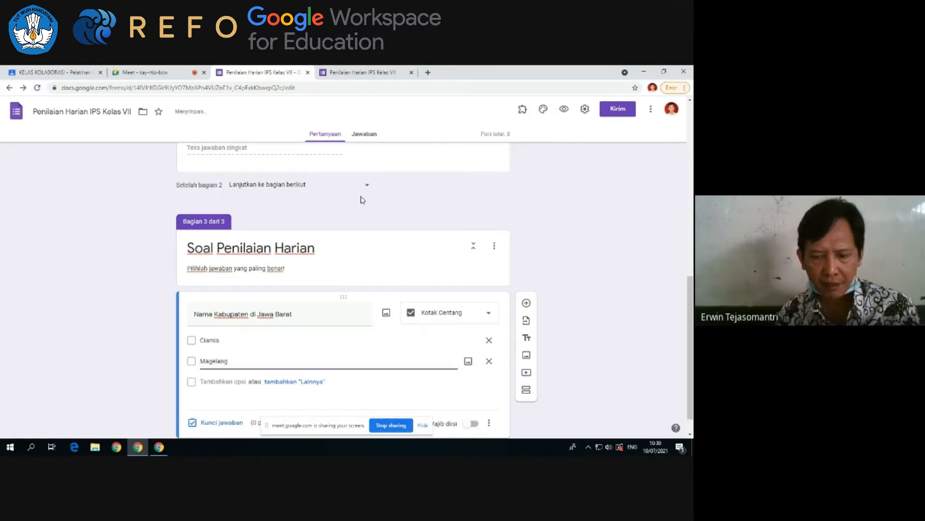
{"action": "key", "text": "Return"}
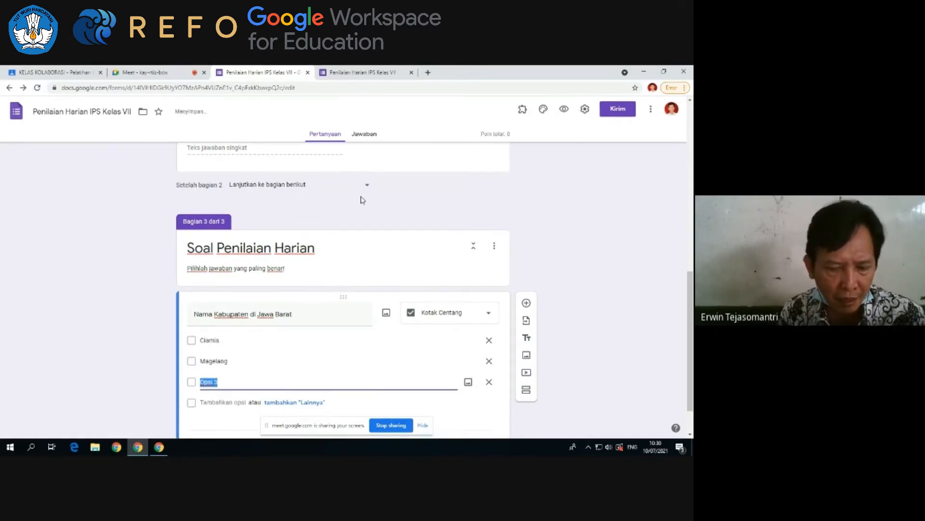
{"action": "type", "text": "Purwakarta"}
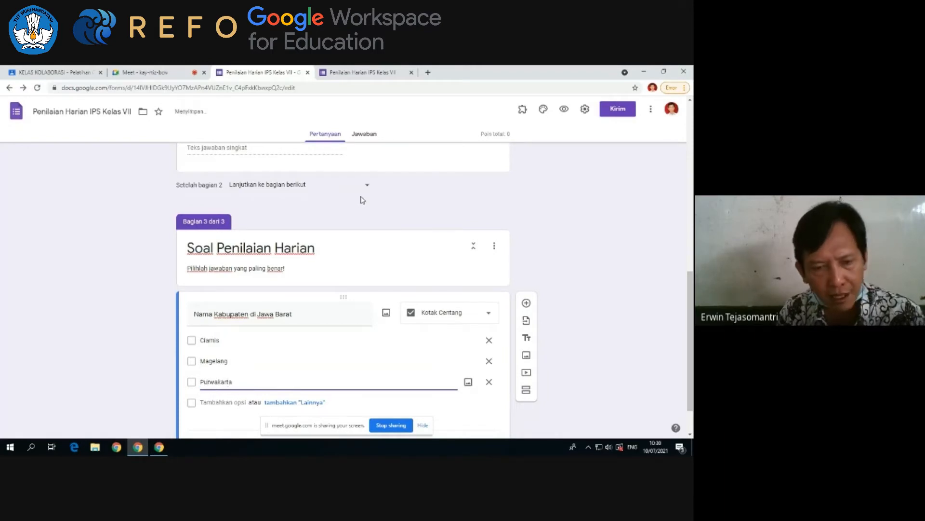
{"action": "key", "text": "Return"}
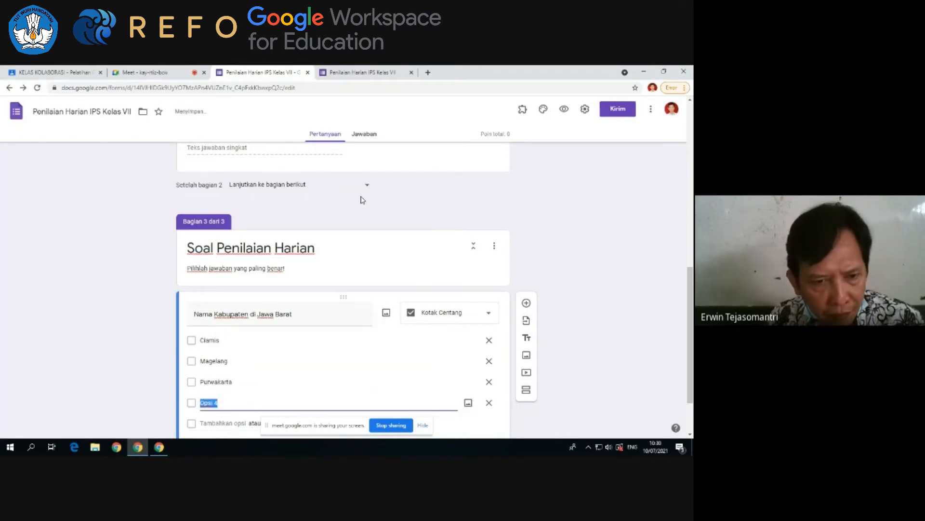
{"action": "scroll", "coordinate": [281, 363], "scroll_direction": "down", "scroll_amount": 2}
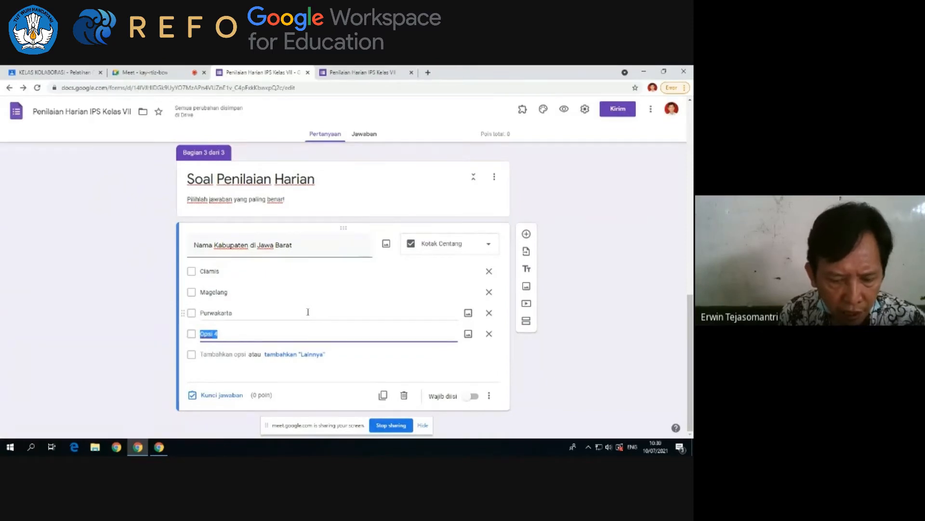
{"action": "type", "text": "Cilacap"}
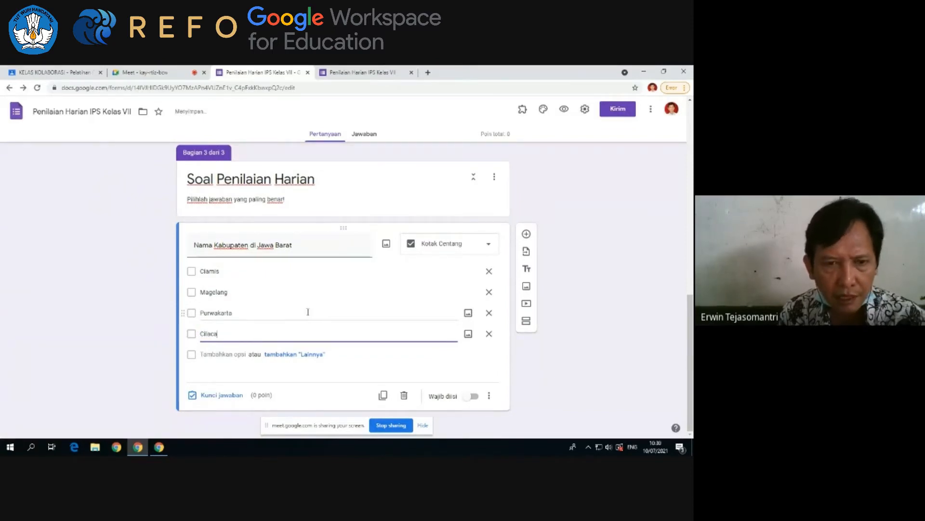
{"action": "left_click", "coordinate": [652, 327]}
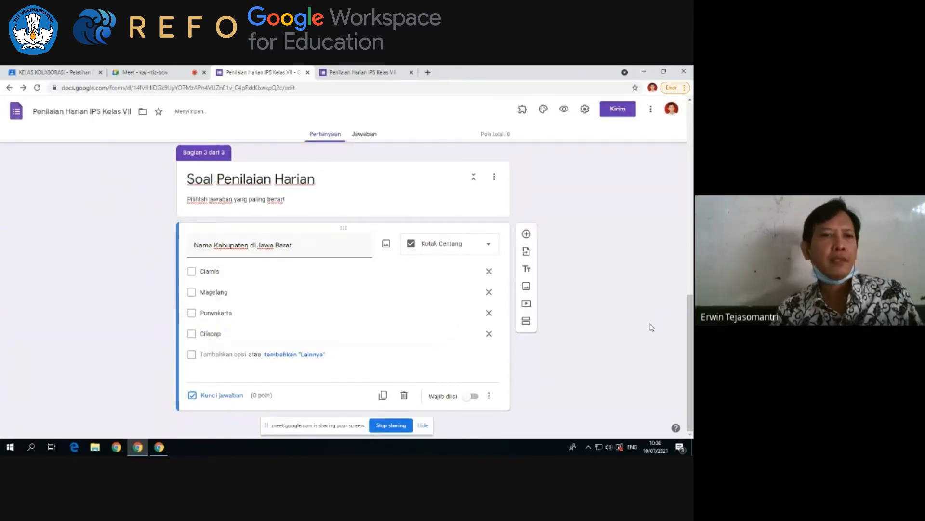
- Set Ciamis and Purwakarta as the correct answers in the answer key of the "Nama Kabupaten di Jawa Barat" question
{"action": "left_click", "coordinate": [223, 395]}
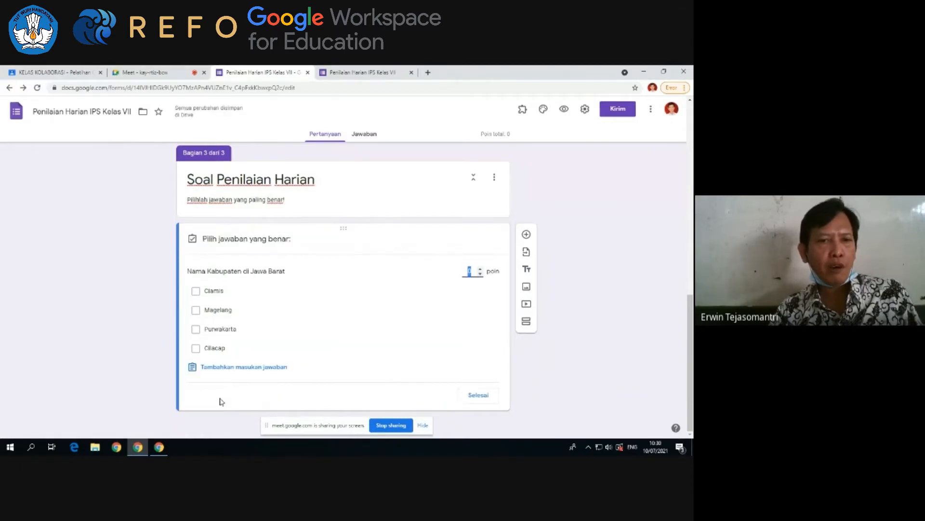
{"action": "left_click", "coordinate": [197, 291]}
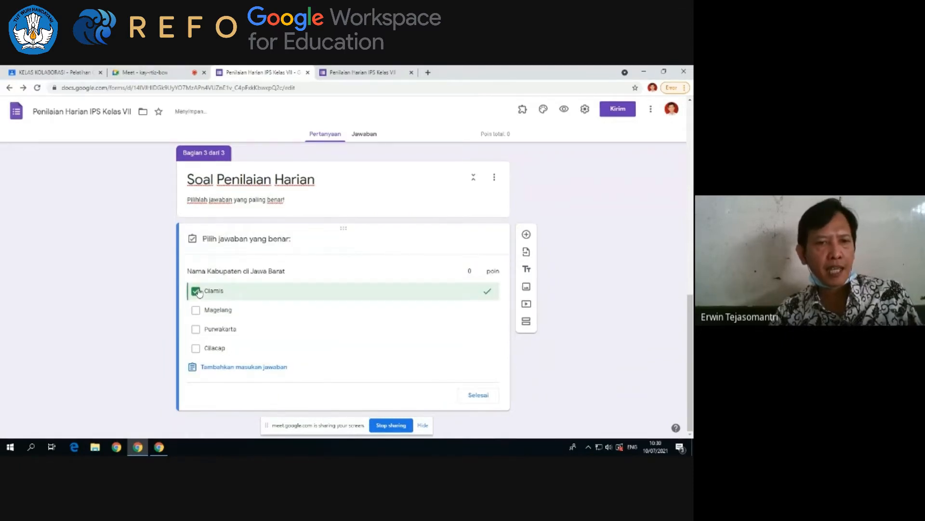
{"action": "left_click", "coordinate": [195, 329]}
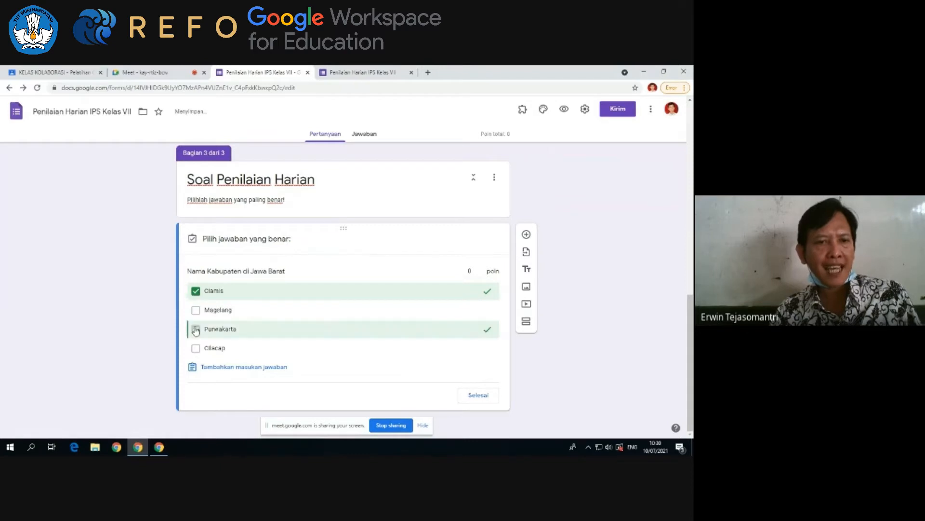
{"action": "left_click", "coordinate": [480, 394]}
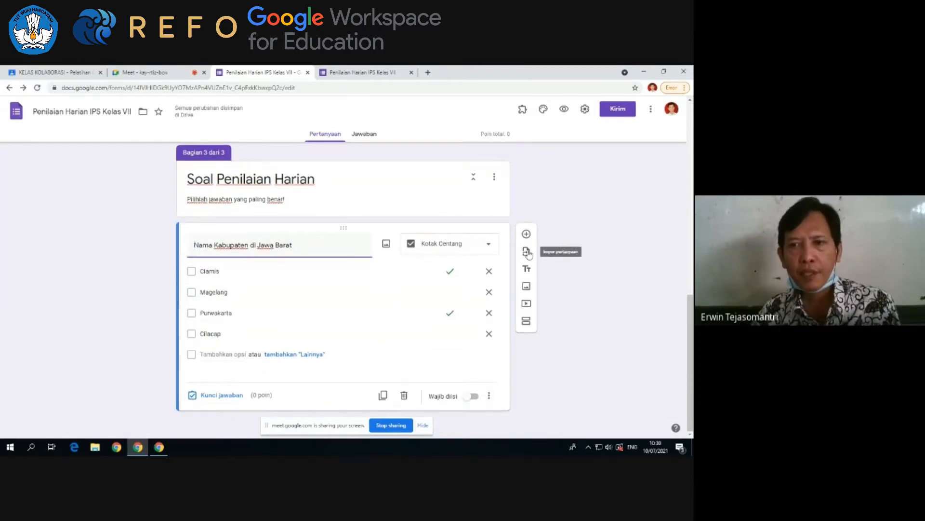
- Add an empty "Pilihan ganda" question below the "Nama Kabupaten di Jawa Barat" question and look through the available question types
{"action": "left_click", "coordinate": [527, 234]}
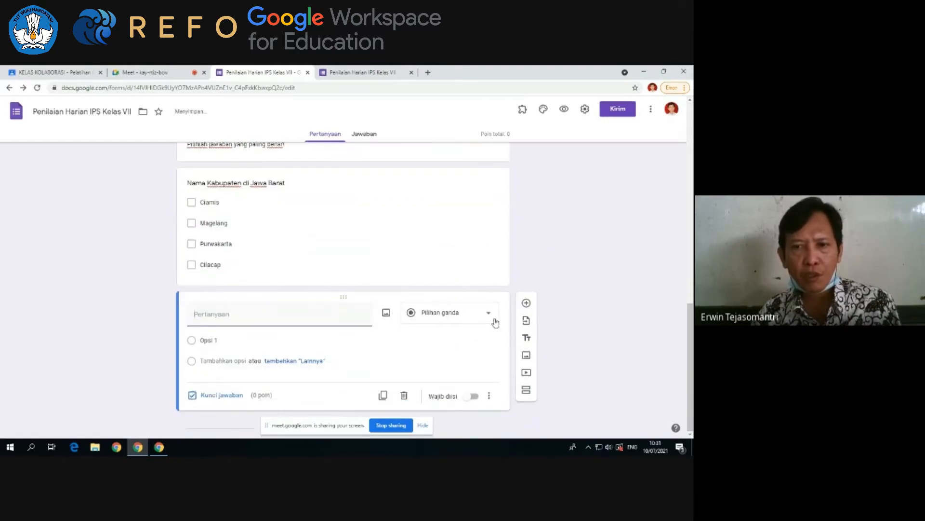
{"action": "left_click", "coordinate": [492, 319]}
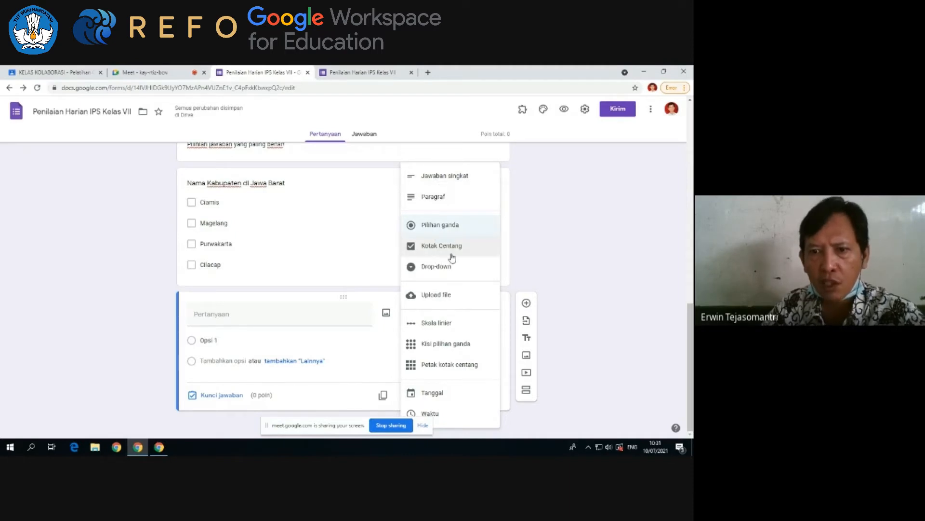
{"action": "left_click", "coordinate": [157, 275]}
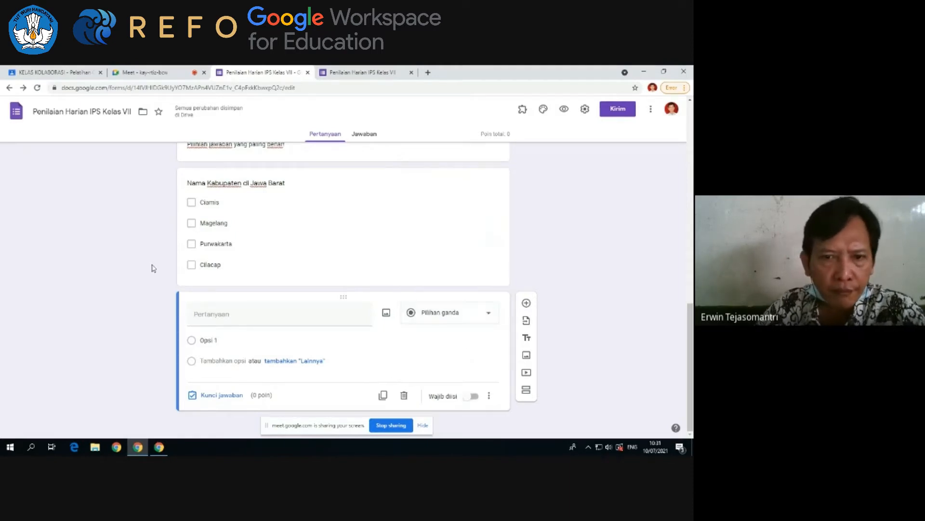
- In the refreshed respondent view, enter "assss" as Nama Lengkap, choose class VII-A and continue to the token section
{"action": "scroll", "coordinate": [344, 280], "scroll_direction": "up", "scroll_amount": 6}
{"action": "scroll", "coordinate": [331, 269], "scroll_direction": "up", "scroll_amount": 6}
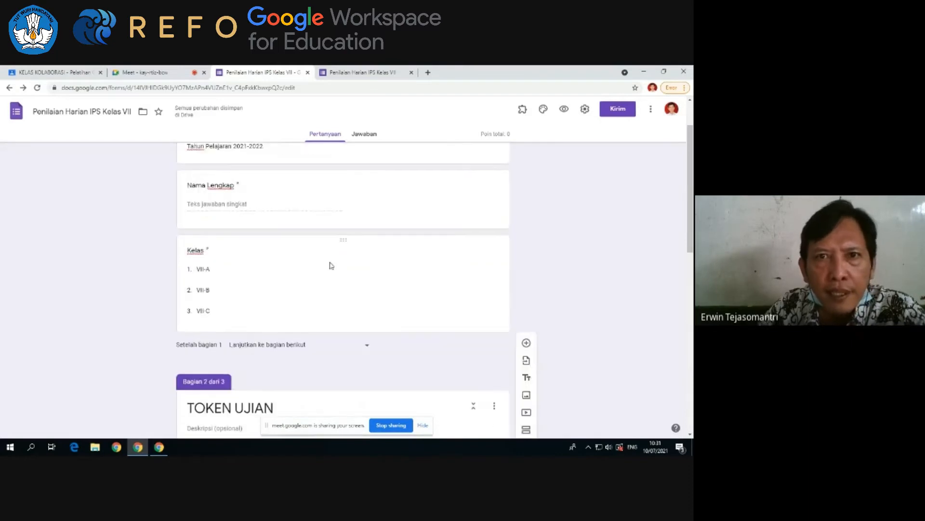
{"action": "left_click", "coordinate": [364, 72]}
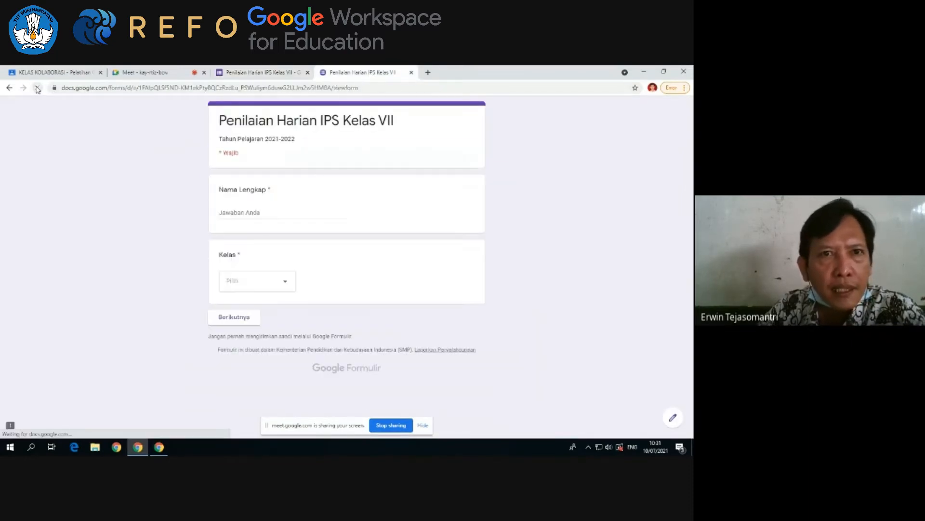
{"action": "left_click", "coordinate": [246, 213]}
{"action": "type", "text": "assss"}
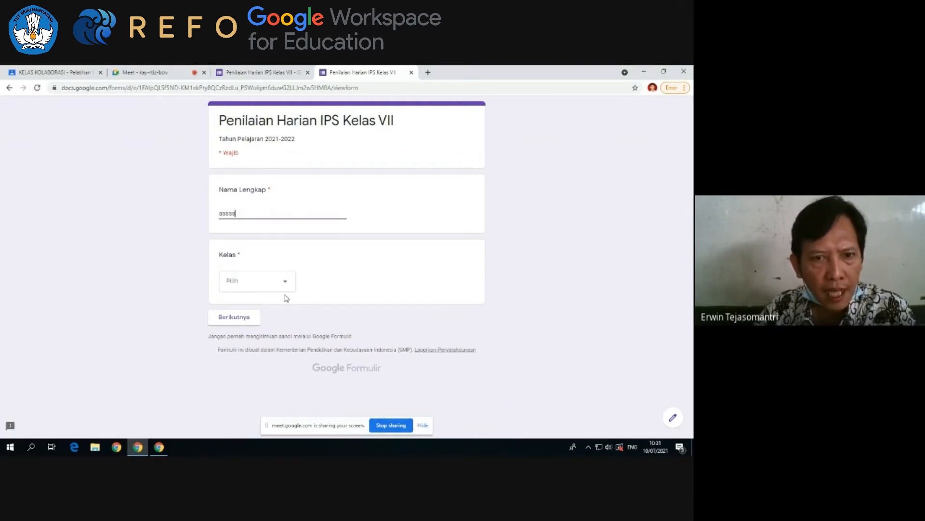
{"action": "left_click", "coordinate": [288, 289]}
{"action": "left_click", "coordinate": [256, 306]}
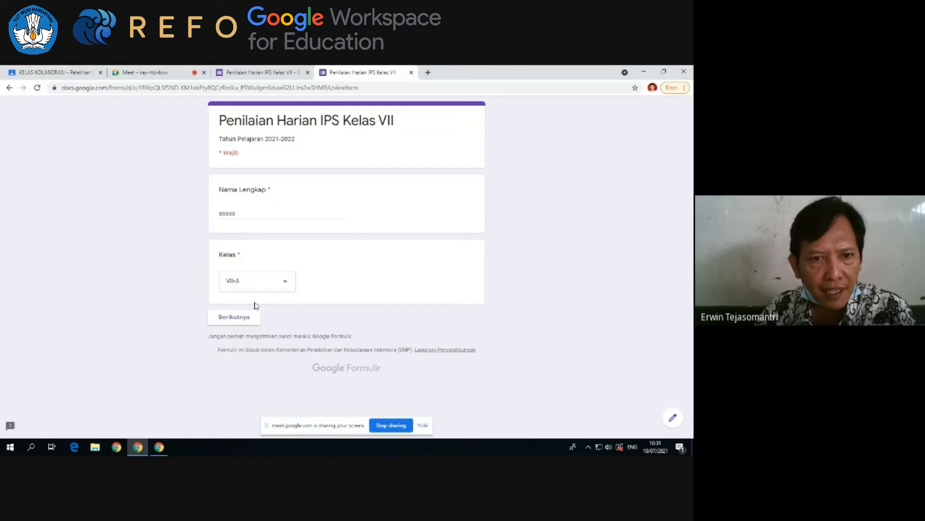
{"action": "left_click", "coordinate": [252, 318]}
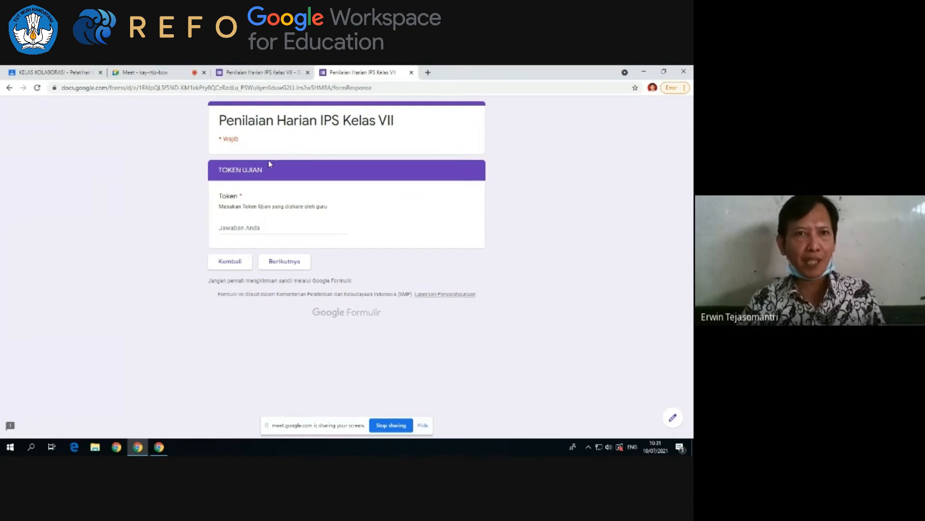
- Enter the exam token in the "Token" field of the respondent view and continue to the exam questions
{"action": "left_click", "coordinate": [241, 226]}
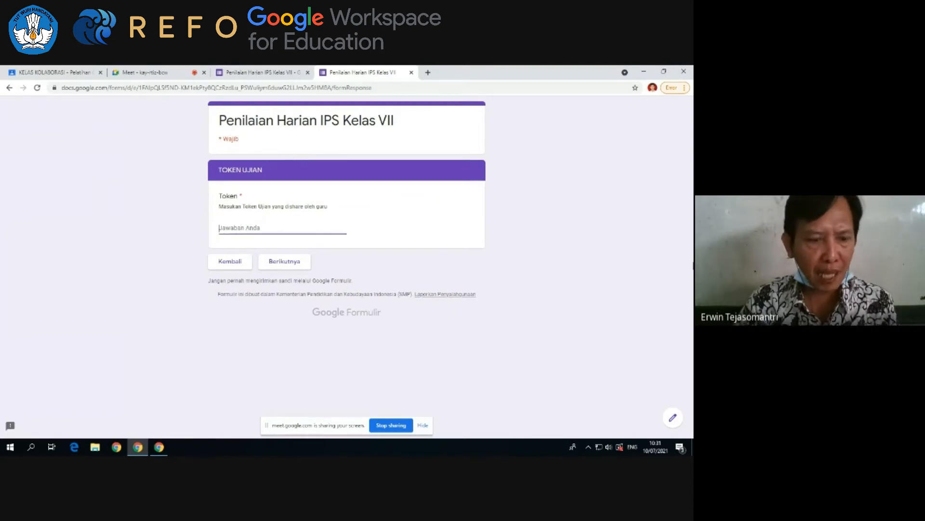
{"action": "type", "text": "c"}
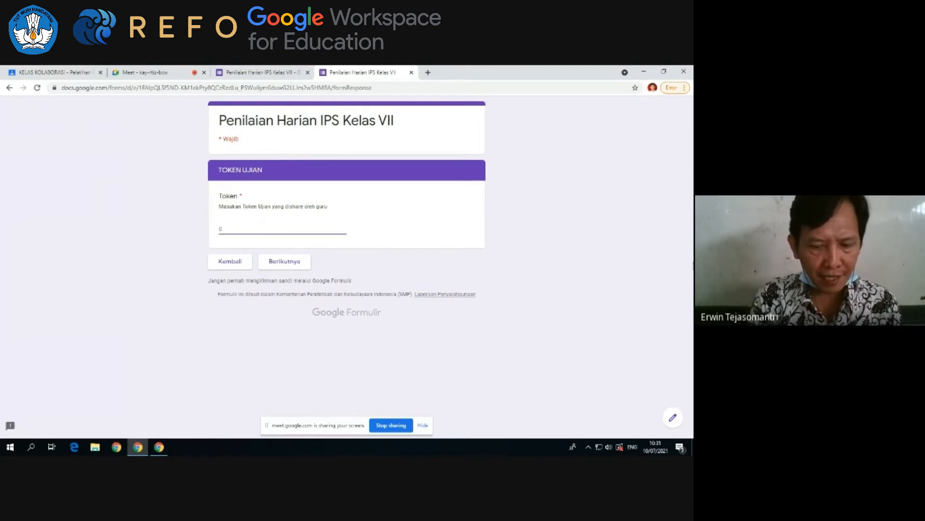
{"action": "type", "text": "iamis"}
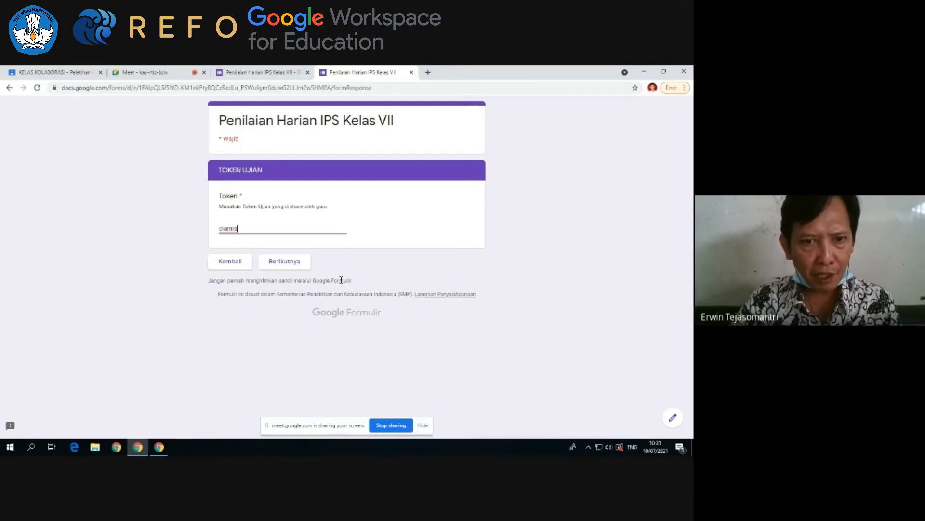
{"action": "left_click", "coordinate": [289, 264]}
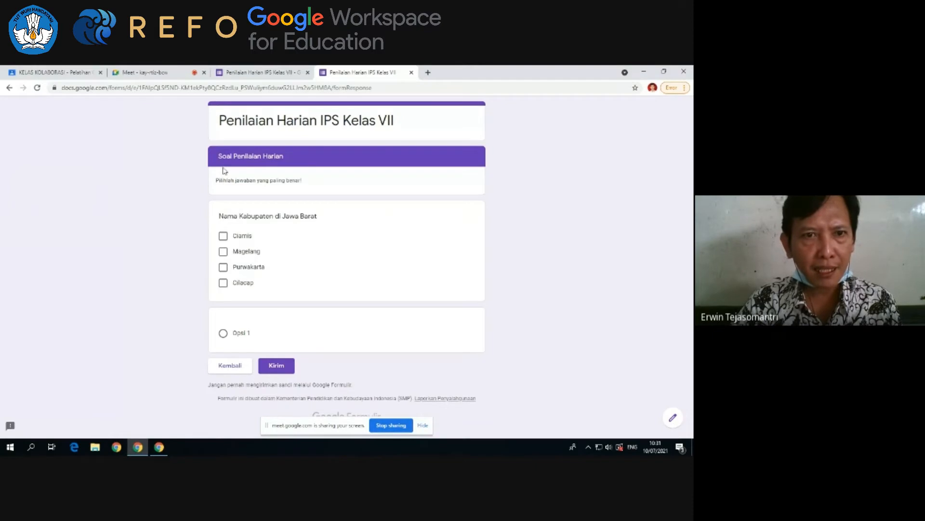
- Tick Ciamis and Purwakarta as answers to "Nama Kabupaten di Jawa Barat" and submit the test response
{"action": "left_click", "coordinate": [223, 236]}
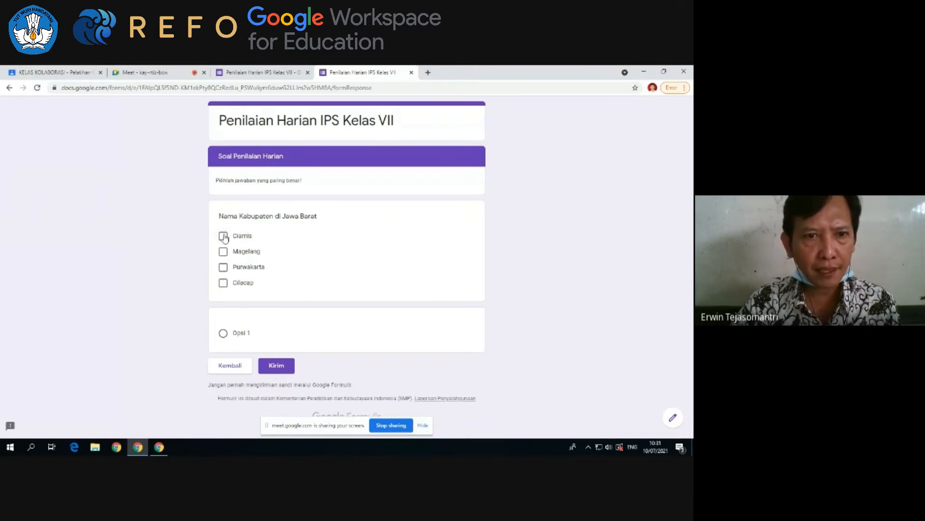
{"action": "left_click", "coordinate": [223, 267]}
{"action": "left_click", "coordinate": [275, 365]}
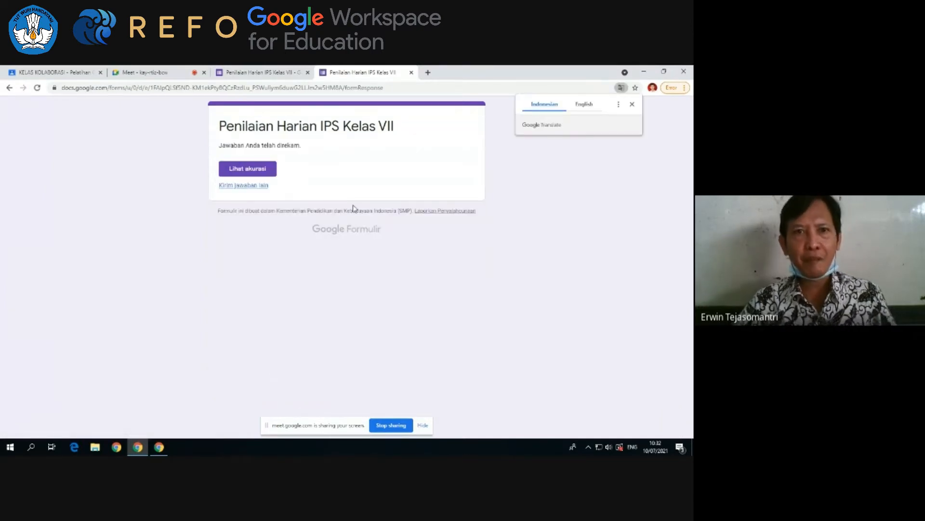
- Review the submitted response's score page down to the exam questions, then close it and the respondent view to return to the form editor
{"action": "left_click", "coordinate": [235, 171]}
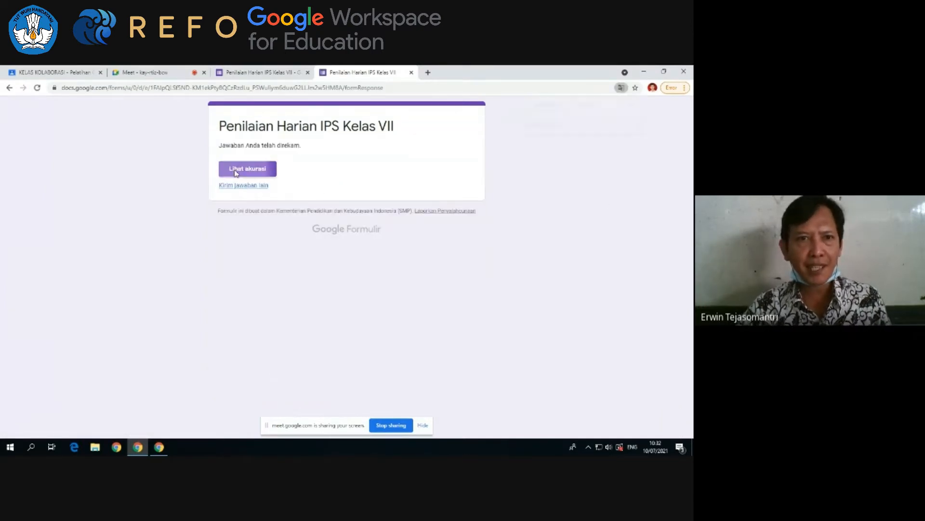
{"action": "scroll", "coordinate": [325, 219], "scroll_direction": "down", "scroll_amount": 3}
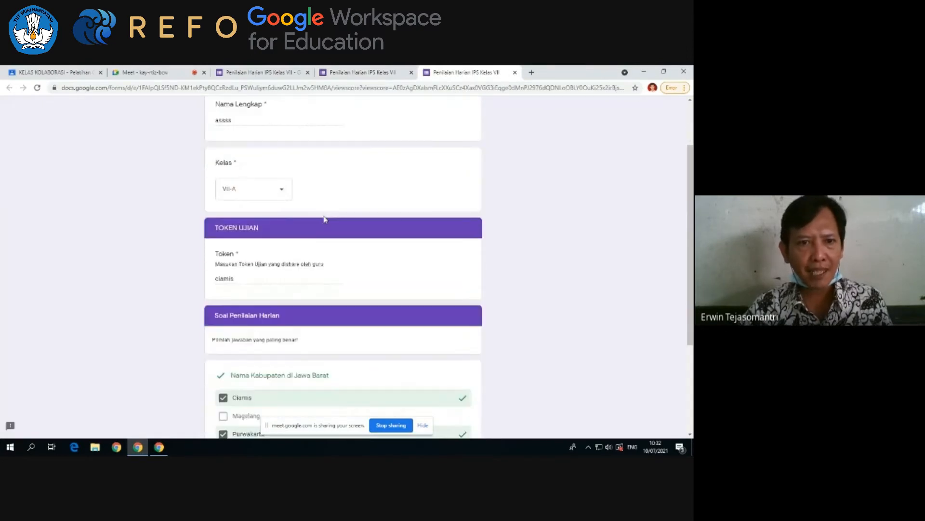
{"action": "scroll", "coordinate": [324, 219], "scroll_direction": "down", "scroll_amount": 2}
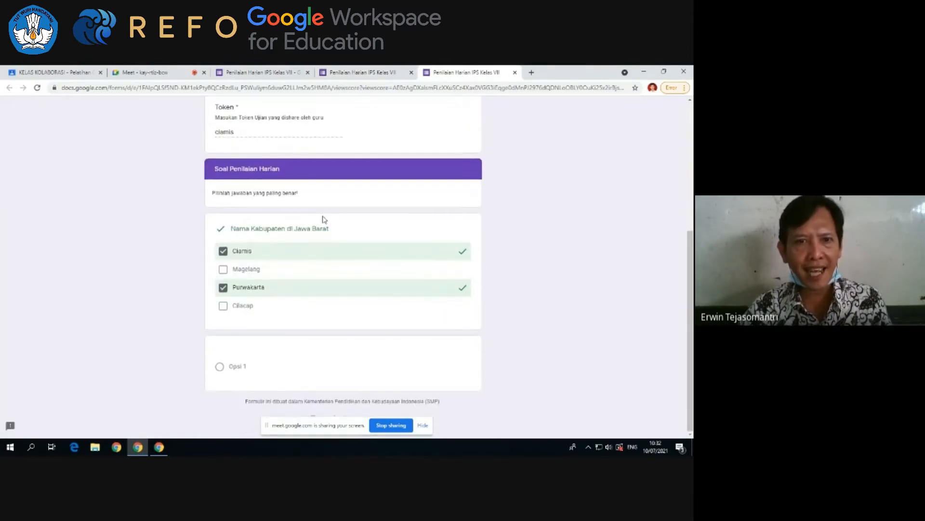
{"action": "scroll", "coordinate": [335, 231], "scroll_direction": "up", "scroll_amount": 5}
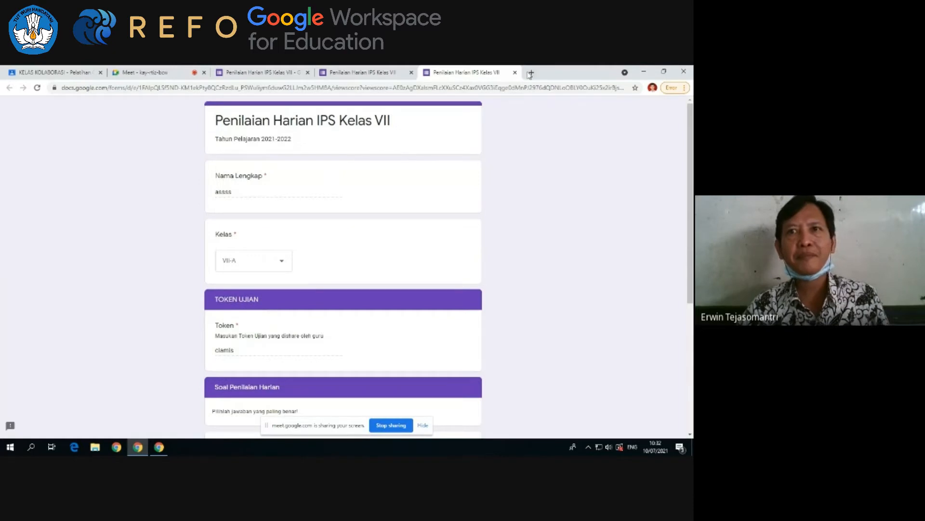
{"action": "left_click", "coordinate": [515, 73]}
{"action": "left_click", "coordinate": [412, 72]}
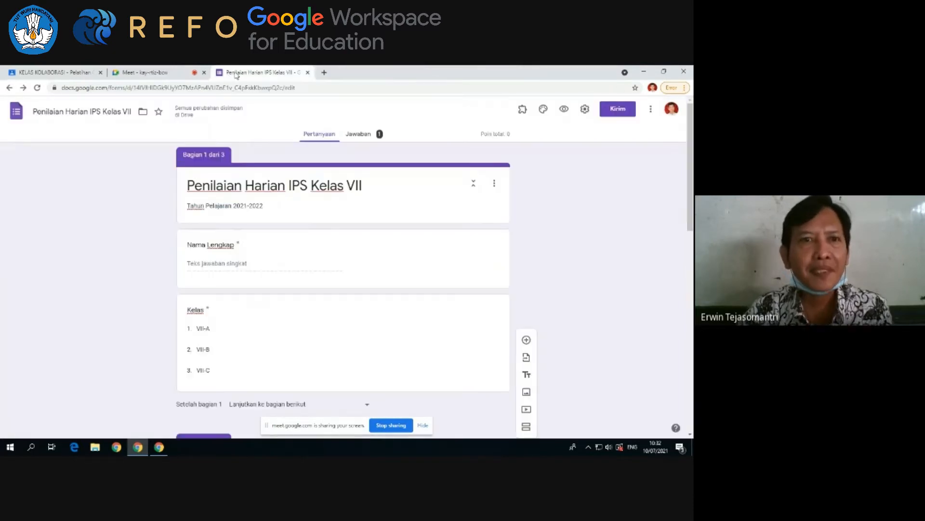
{"action": "left_click", "coordinate": [175, 74]}
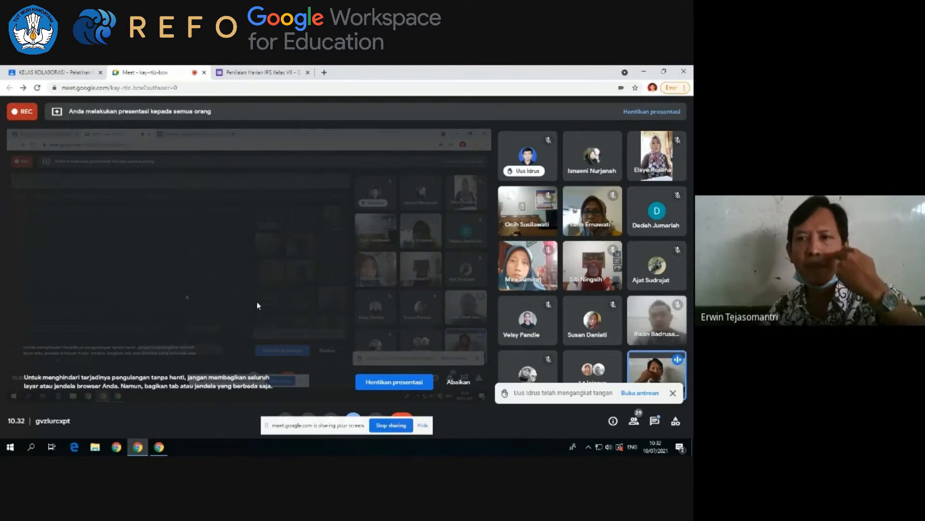
{"action": "left_click", "coordinate": [279, 72]}
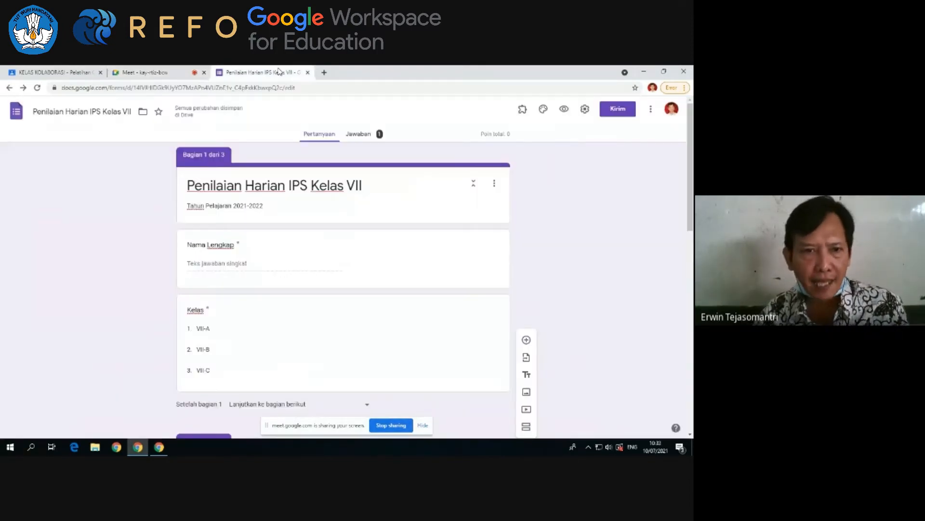
{"action": "left_click", "coordinate": [678, 374]}
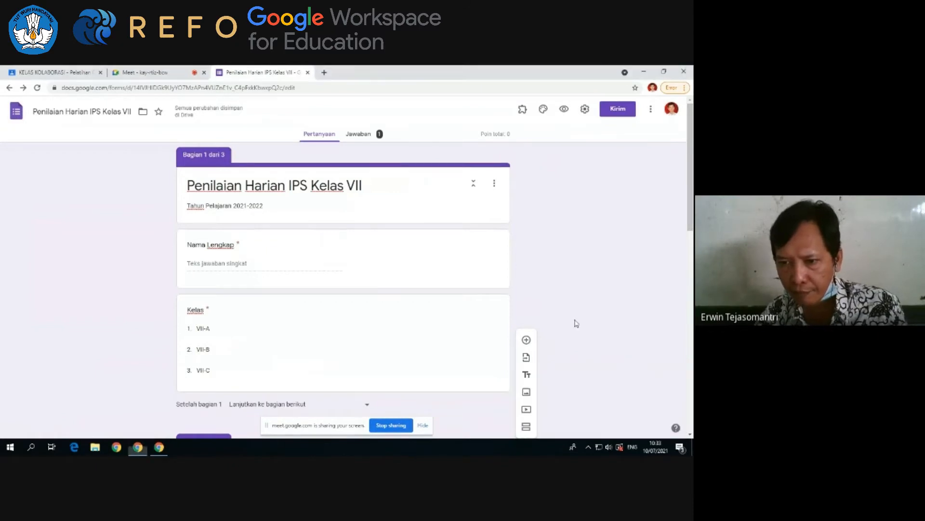
{"action": "scroll", "coordinate": [574, 323], "scroll_direction": "down", "scroll_amount": 2}
{"action": "scroll", "coordinate": [574, 322], "scroll_direction": "up", "scroll_amount": 2}
{"action": "scroll", "coordinate": [372, 347], "scroll_direction": "down", "scroll_amount": 6}
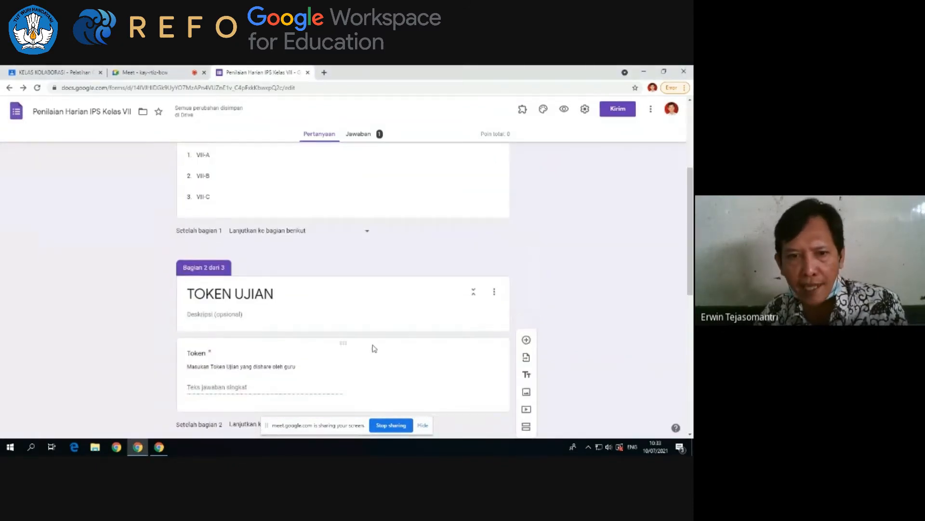
- Add a new multiple-choice question below "Nama Kabupaten di Jawa Barat" and make it required
{"action": "left_click", "coordinate": [527, 310]}
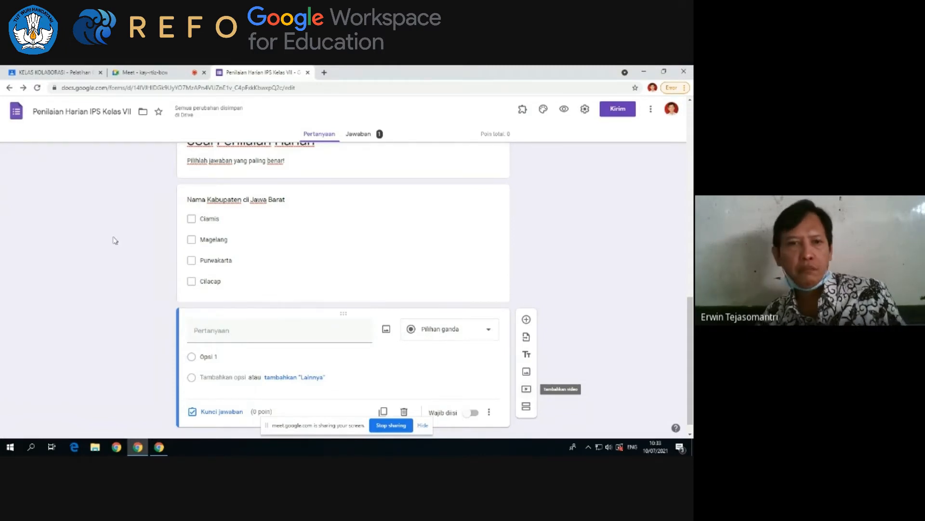
{"action": "scroll", "coordinate": [190, 240], "scroll_direction": "down", "scroll_amount": 1}
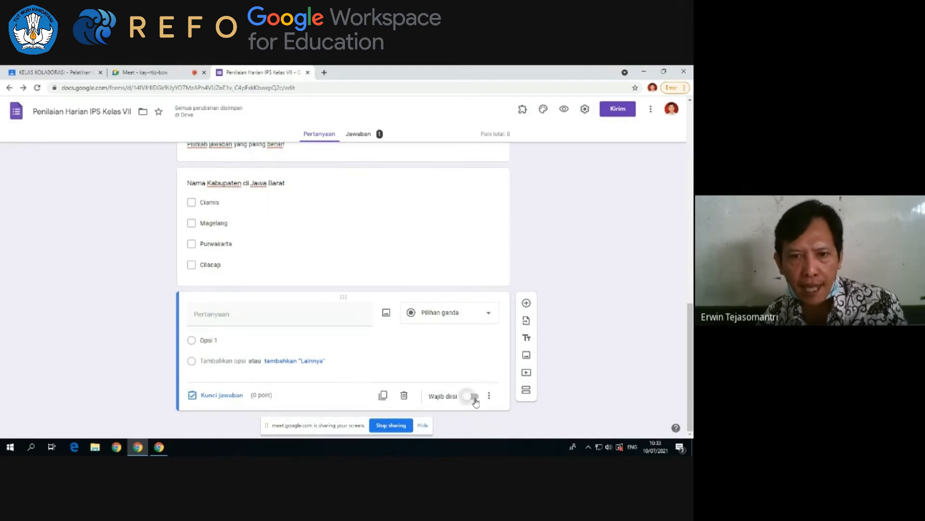
{"action": "left_click", "coordinate": [475, 397]}
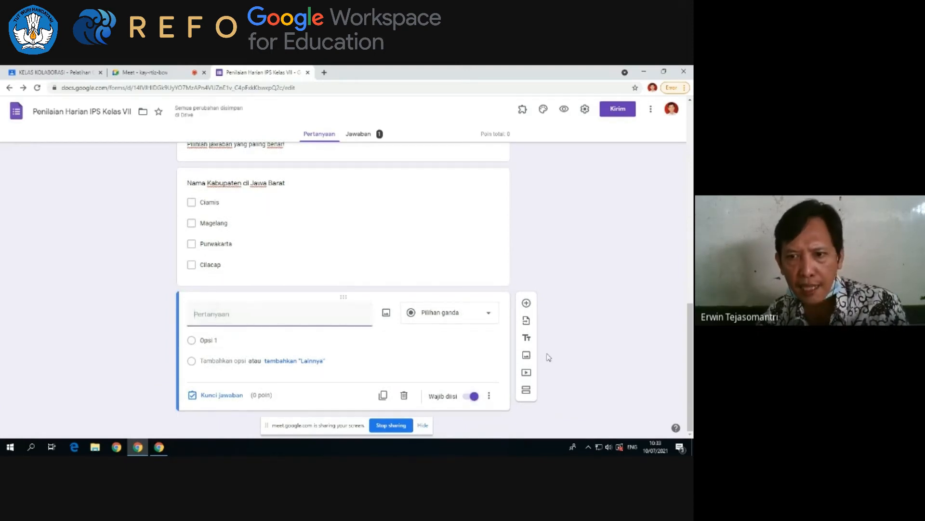
{"action": "left_click", "coordinate": [452, 293]}
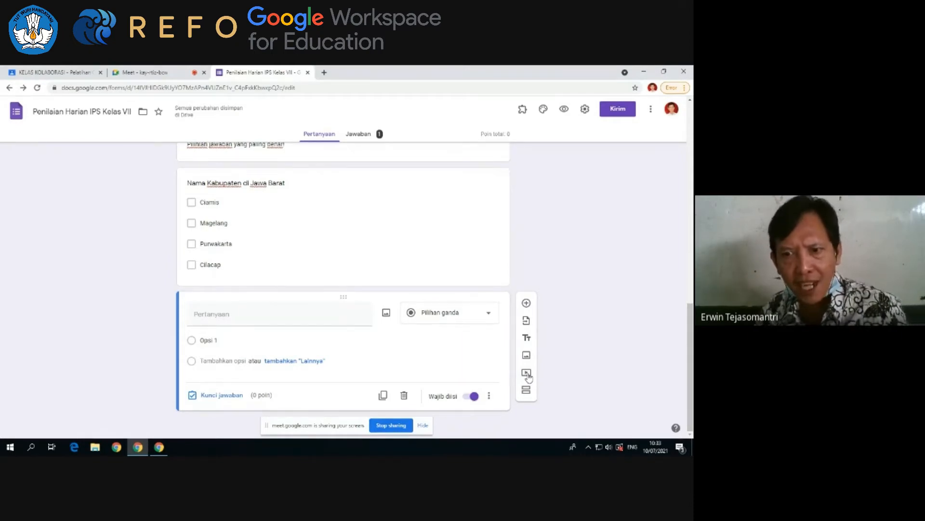
- Start inserting a video after the "Nama Kabupaten di Jawa Barat" question and search YouTube for "Sekolah Indonesia"
{"action": "left_click", "coordinate": [477, 265]}
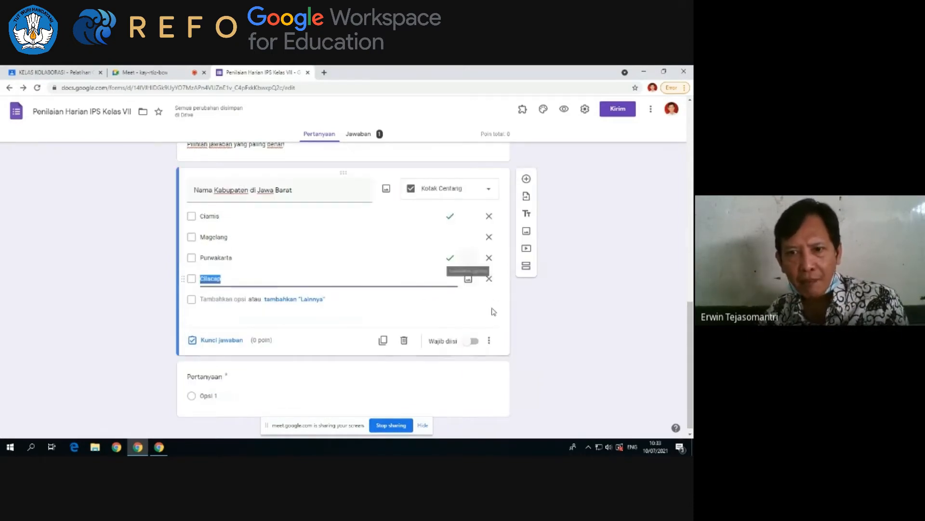
{"action": "left_click", "coordinate": [501, 343]}
{"action": "left_click", "coordinate": [527, 249]}
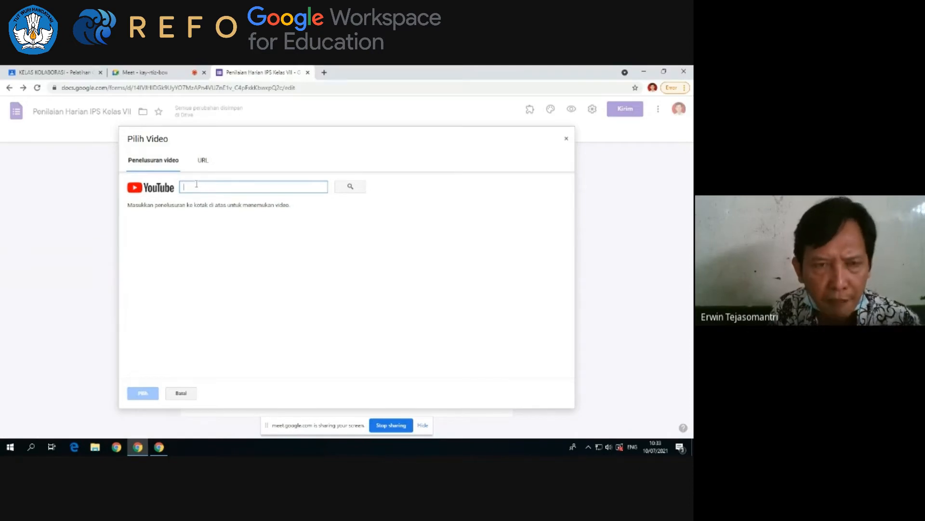
{"action": "type", "text": "Sek"}
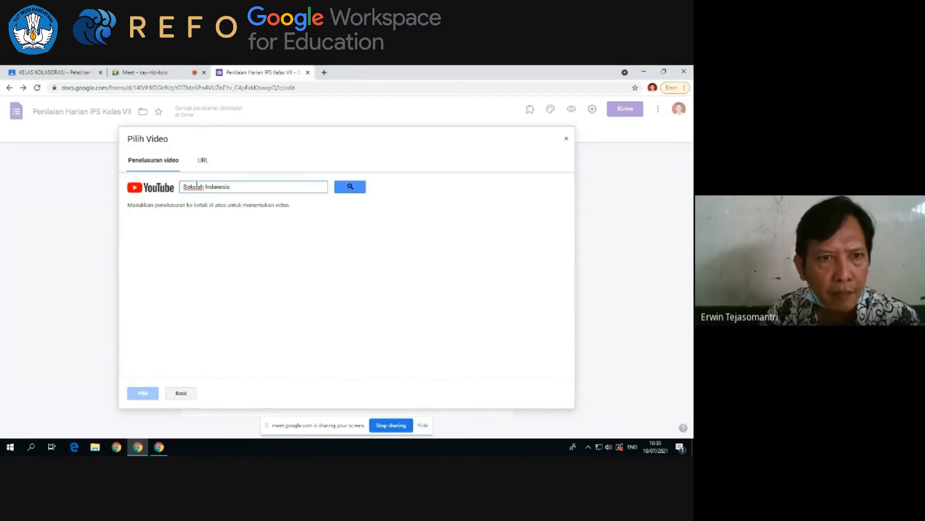
{"action": "type", "text": "olah Indonesia"}
{"action": "left_click", "coordinate": [339, 189]}
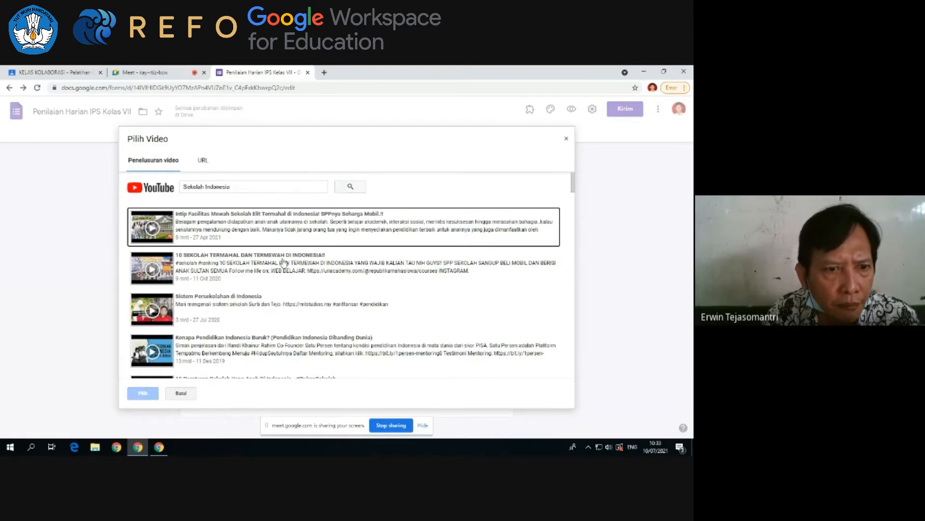
- Insert the video "SEKOLAH KHUSUS ANAK SULTAN, 5 SMA Termahal Di Indonesia" from the results and title it "Pehatikan video berikut"
{"action": "scroll", "coordinate": [278, 268], "scroll_direction": "down", "scroll_amount": 5}
{"action": "scroll", "coordinate": [278, 268], "scroll_direction": "down", "scroll_amount": 10}
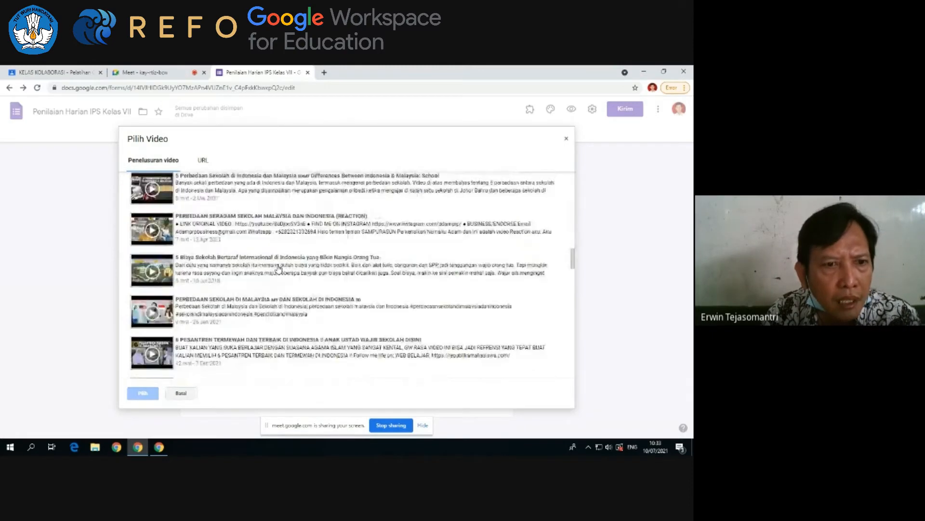
{"action": "scroll", "coordinate": [278, 268], "scroll_direction": "down", "scroll_amount": 4}
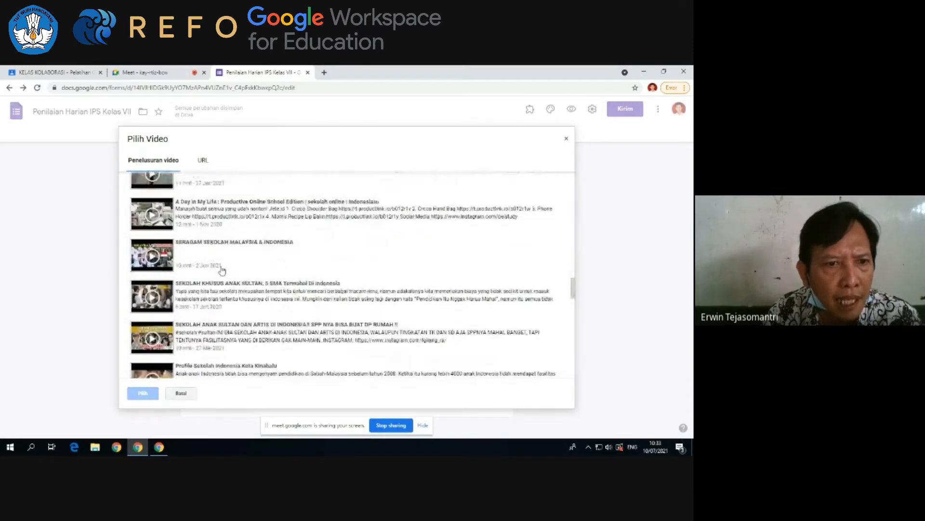
{"action": "left_click", "coordinate": [242, 289]}
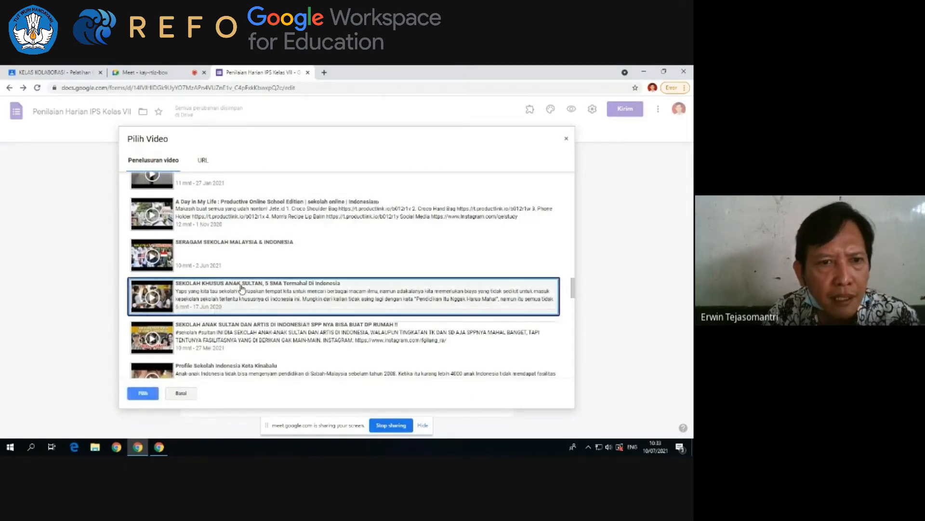
{"action": "left_click", "coordinate": [142, 393]}
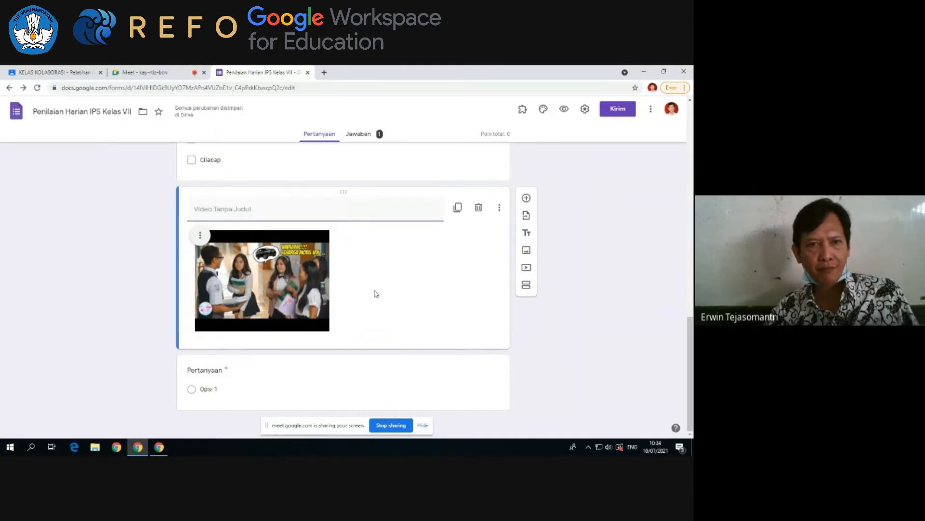
{"action": "type", "text": "Pehatikan "}
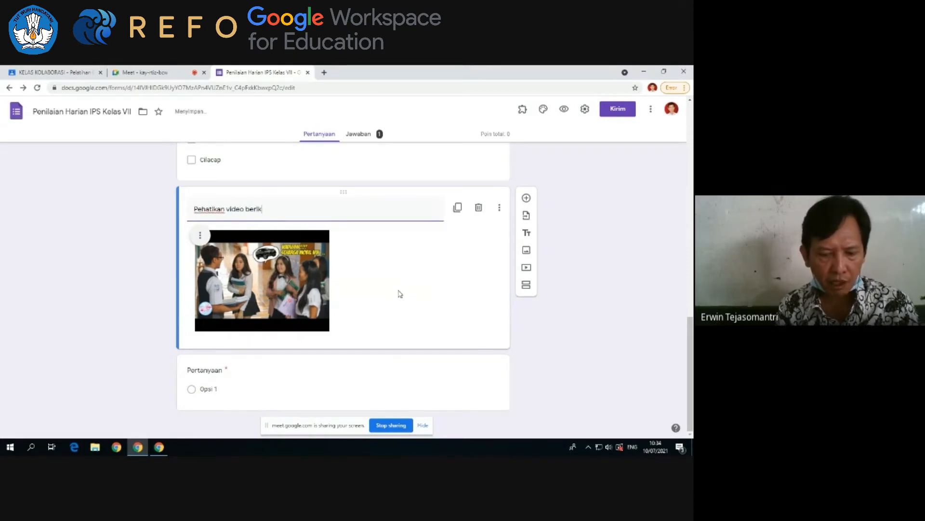
{"action": "type", "text": "video berikut"}
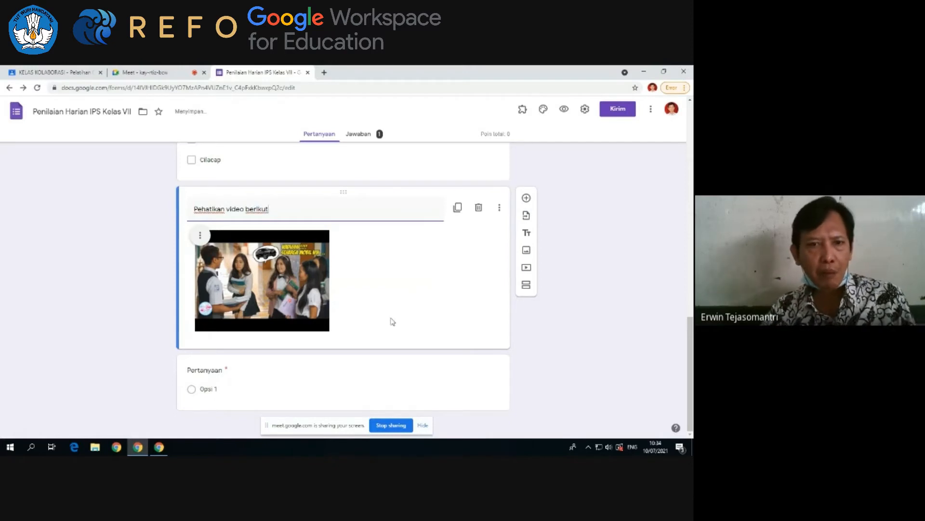
- Enter "Siapakah peran utama dalam cuplikasn film tersebut?" as the text of the empty question below the video
{"action": "left_click", "coordinate": [212, 369]}
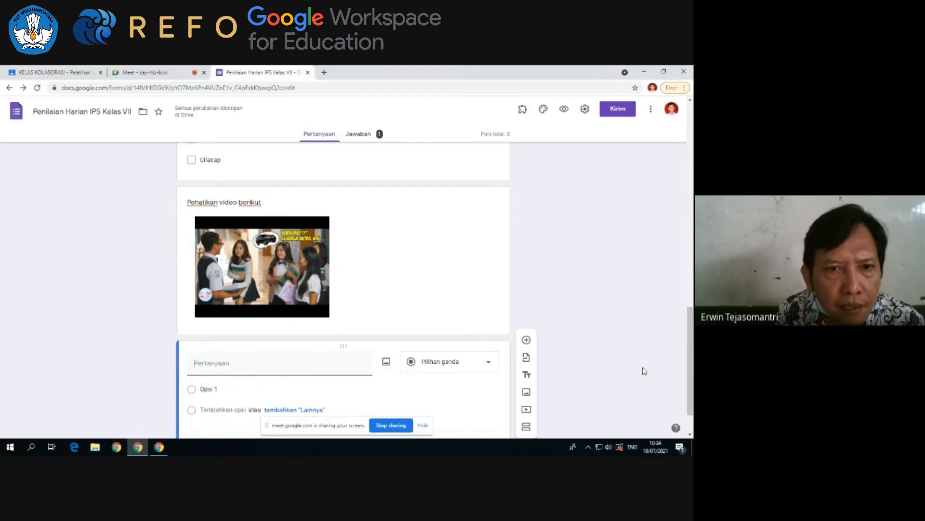
{"action": "type", "text": "Siapakah per"}
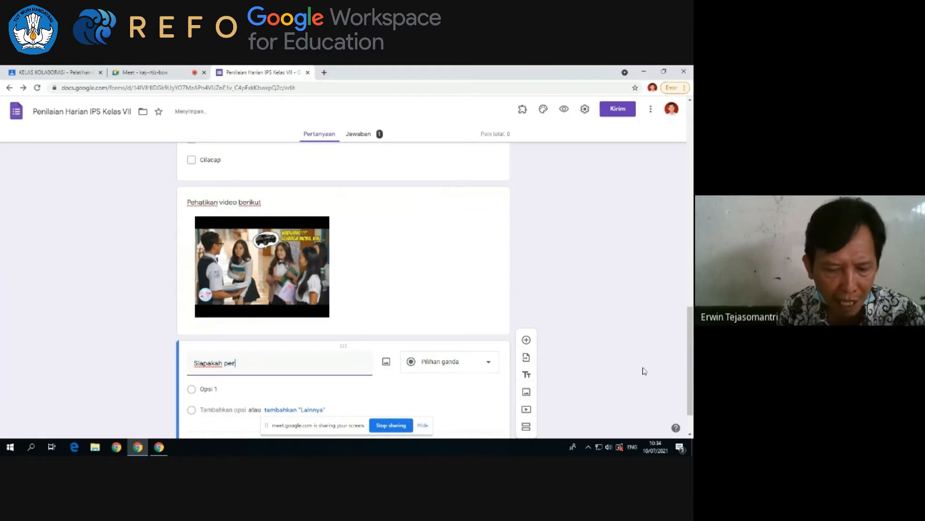
{"action": "type", "text": "an utama"}
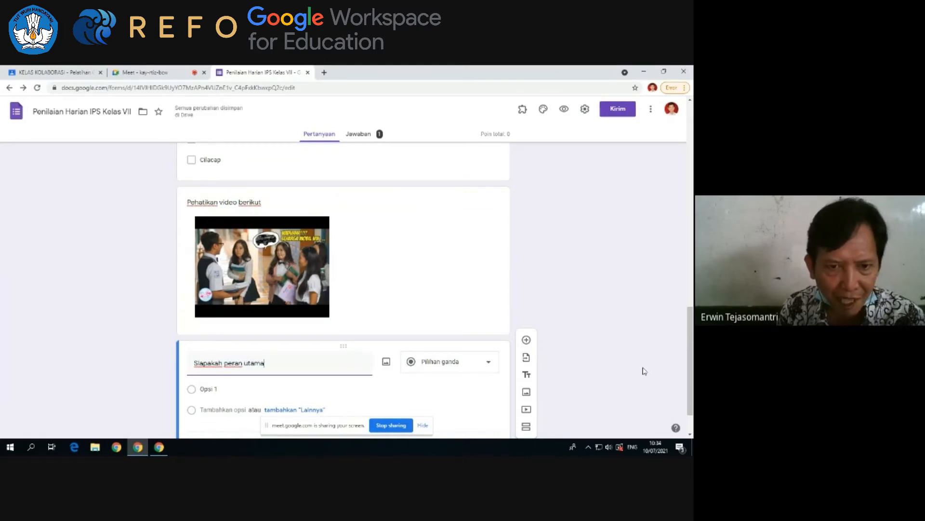
{"action": "type", "text": " dalam cupli"}
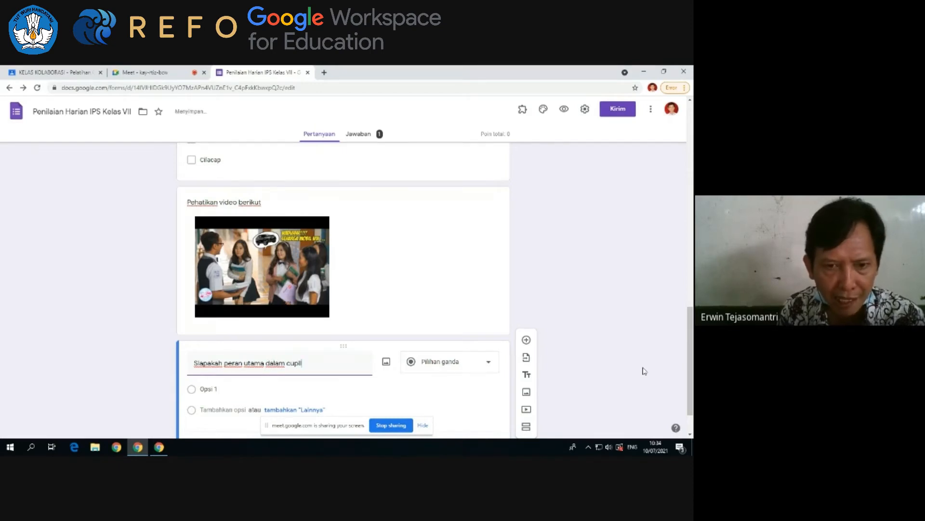
{"action": "type", "text": "kasn "}
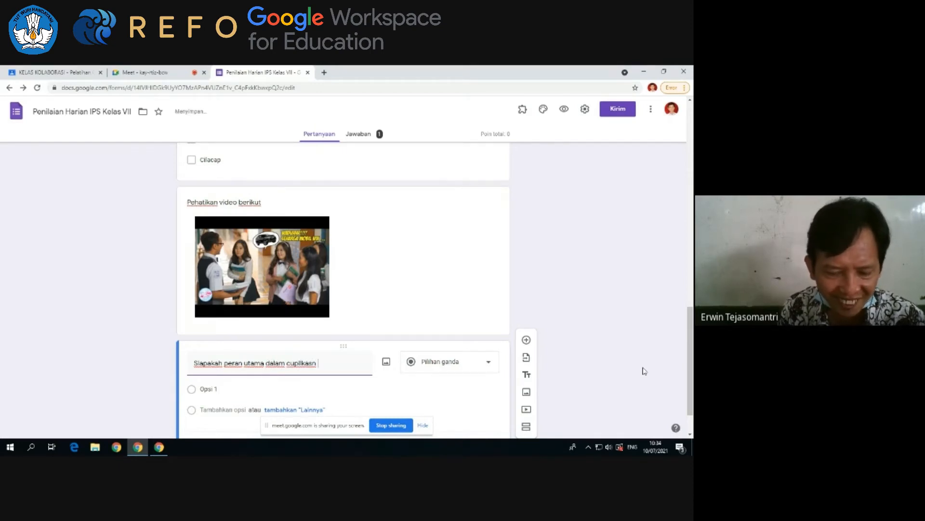
{"action": "type", "text": "fi"}
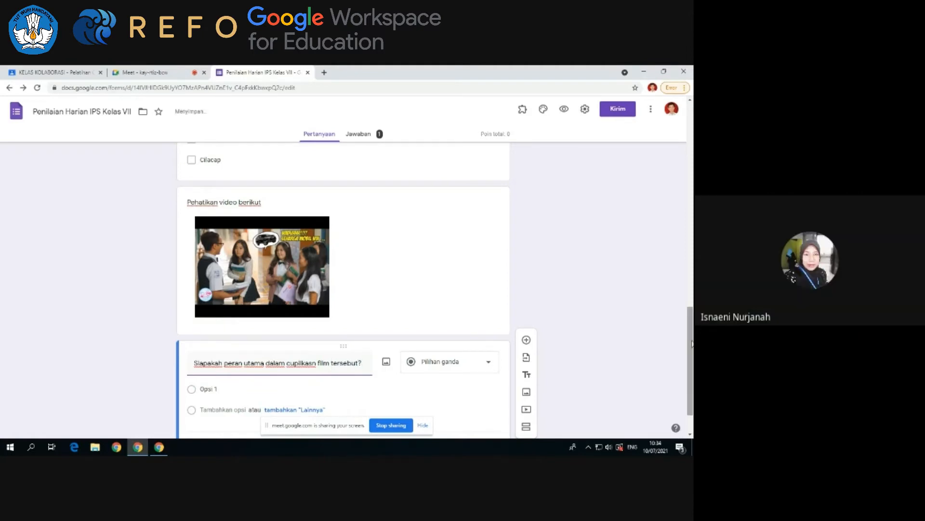
- Fill in four people's names as the answer options of the question about the film's main role
{"action": "scroll", "coordinate": [643, 370], "scroll_direction": "down", "scroll_amount": 1}
{"action": "left_click", "coordinate": [286, 341]}
{"action": "type", "text": "Sarah"}
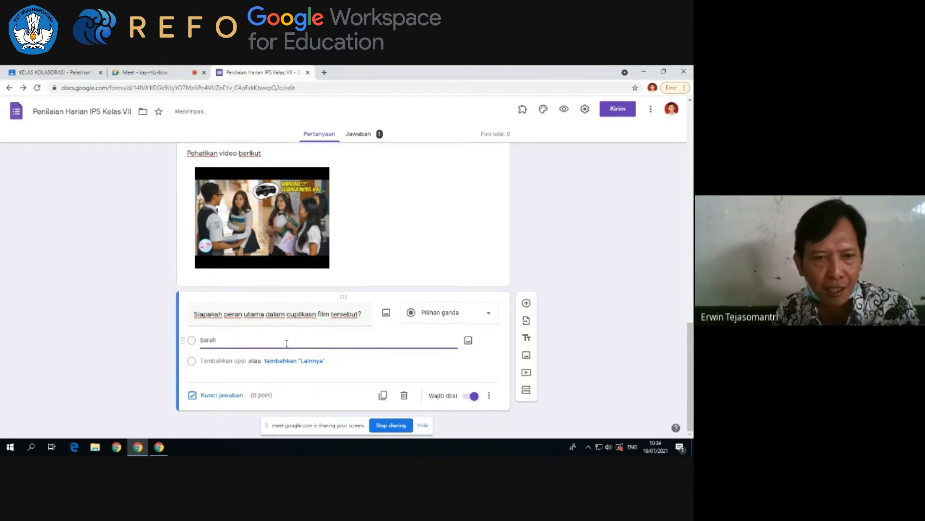
{"action": "key", "text": "Return"}
{"action": "type", "text": "Isri"}
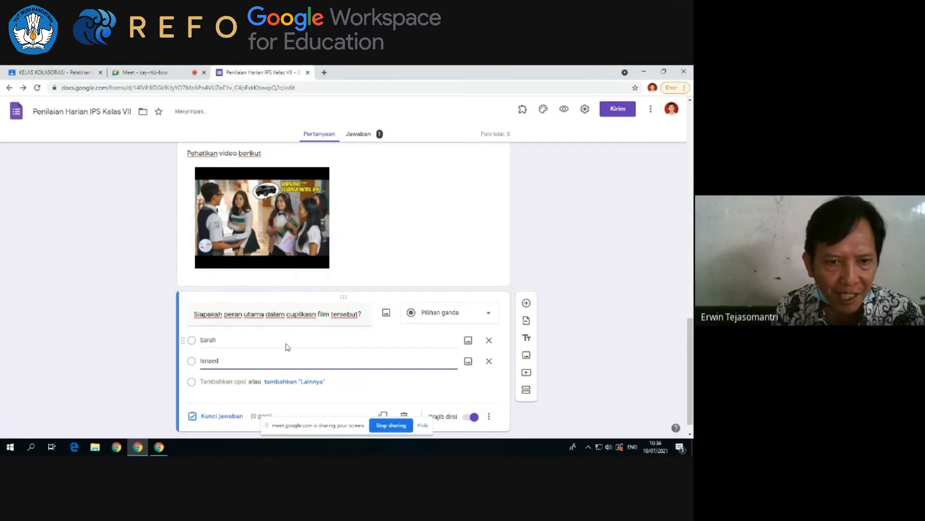
{"action": "key", "text": "BackSpace"}
{"action": "type", "text": "i"}
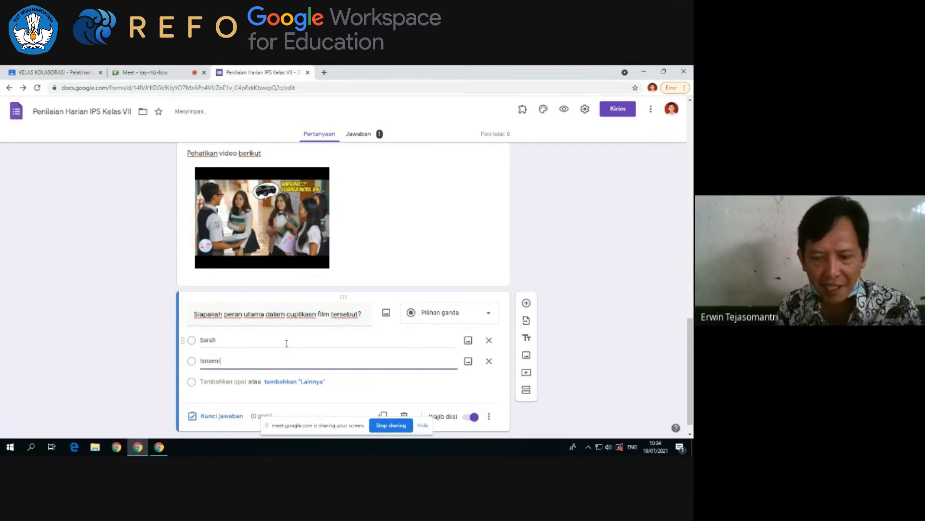
{"action": "key", "text": "Return"}
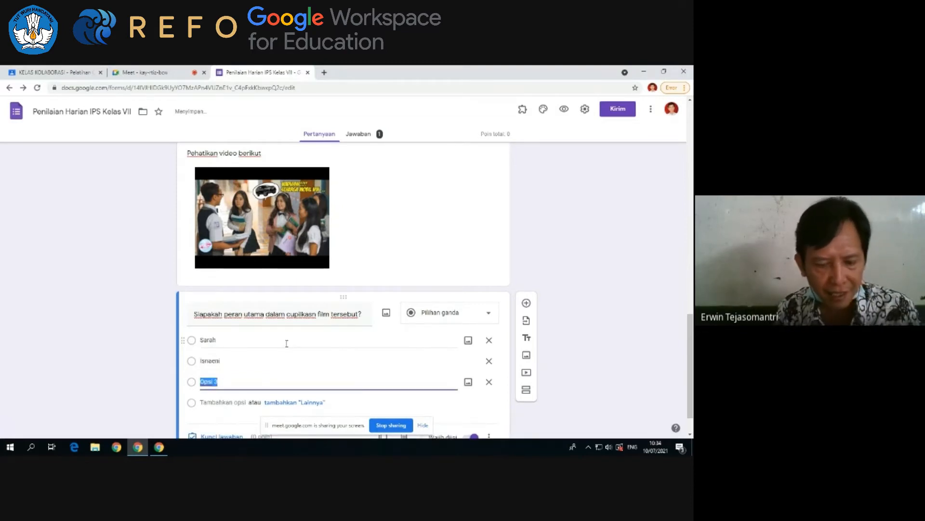
{"action": "type", "text": "Bu Ocih"}
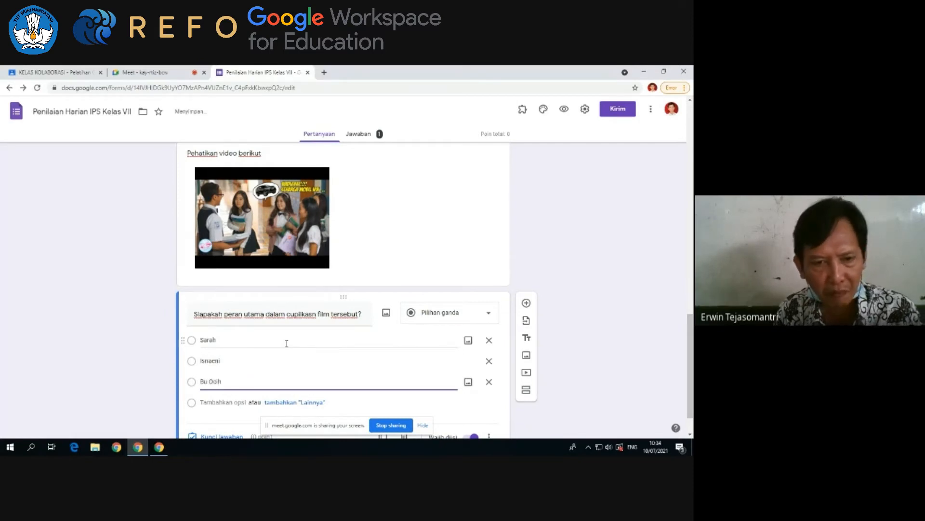
{"action": "key", "text": "Return"}
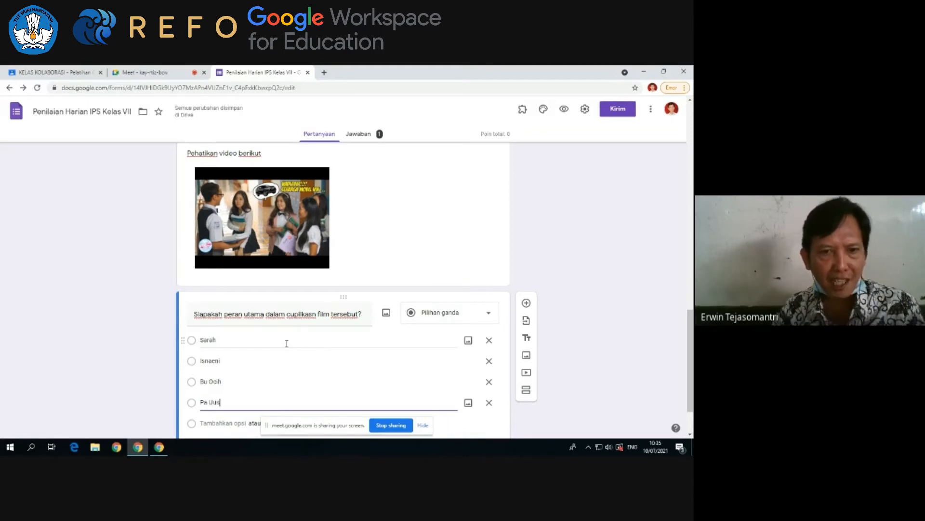
{"action": "type", "text": "Pa Uus"}
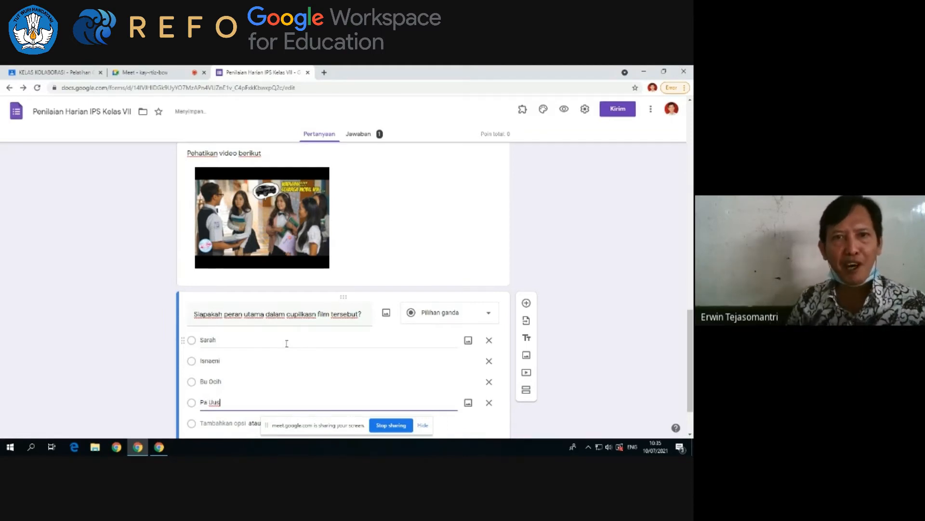
- Mark the first option as the correct answer in the film question's answer key and finish the key
{"action": "scroll", "coordinate": [448, 256], "scroll_direction": "down", "scroll_amount": 2}
{"action": "scroll", "coordinate": [448, 256], "scroll_direction": "down", "scroll_amount": 1}
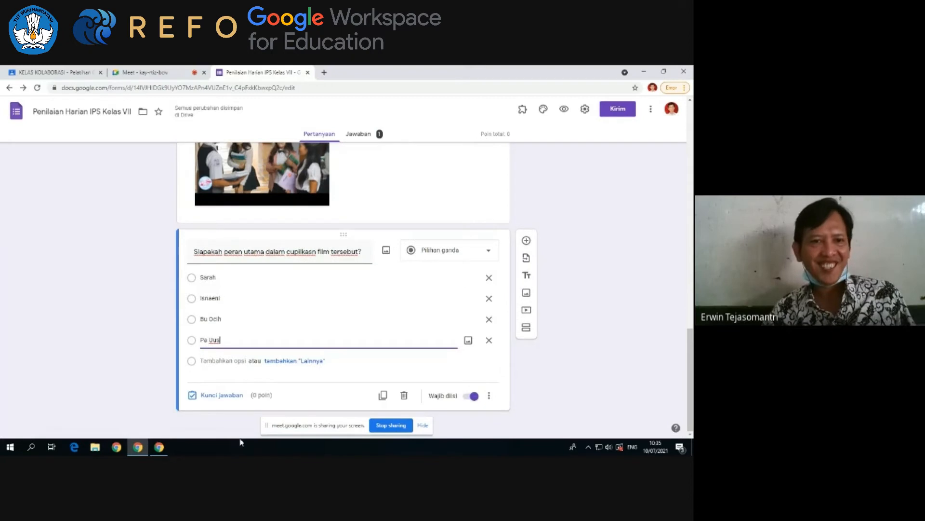
{"action": "left_click", "coordinate": [222, 399]}
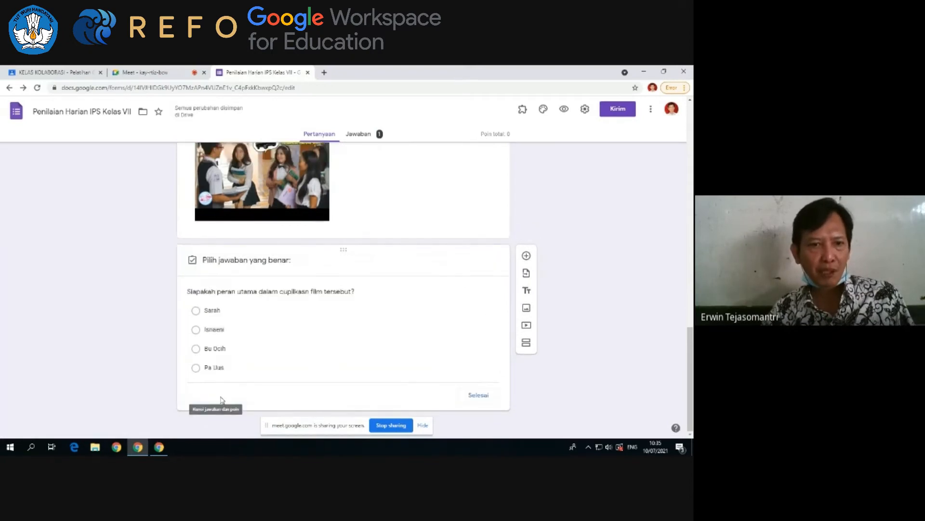
{"action": "left_click", "coordinate": [195, 297]}
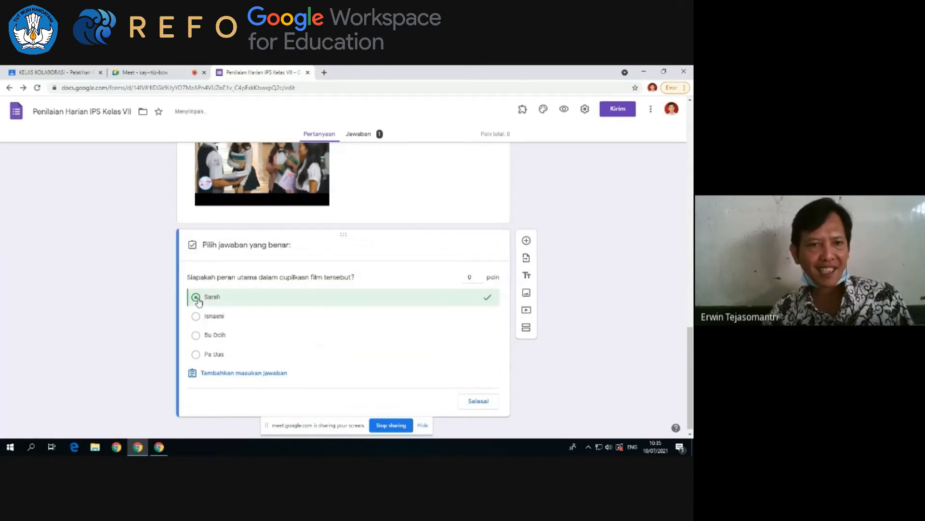
{"action": "left_click", "coordinate": [478, 401]}
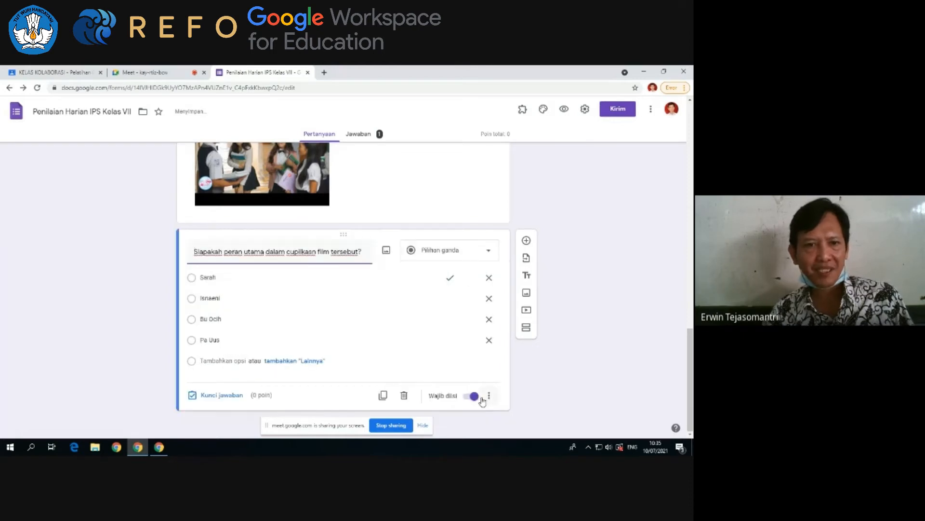
- Reopen the film question's answer key at its point value, and review the form's token section
{"action": "left_click", "coordinate": [221, 399]}
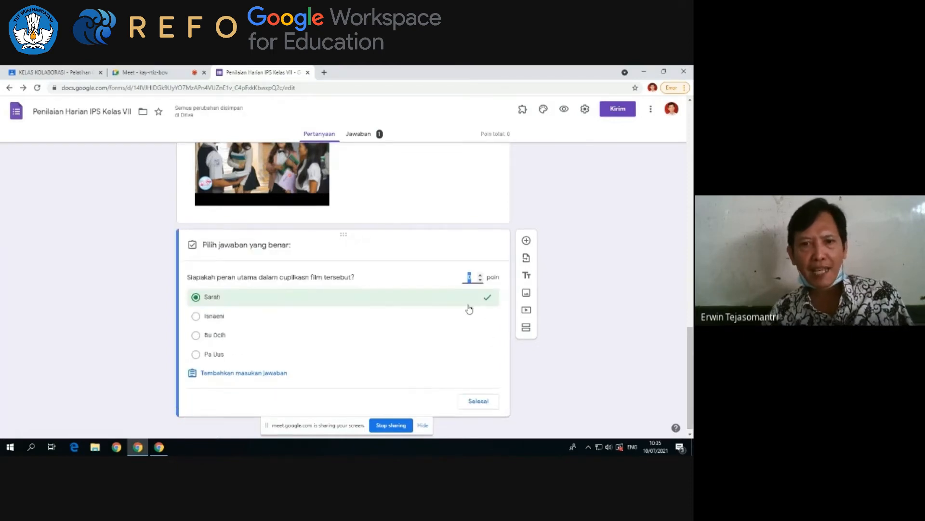
{"action": "scroll", "coordinate": [376, 295], "scroll_direction": "up", "scroll_amount": 20}
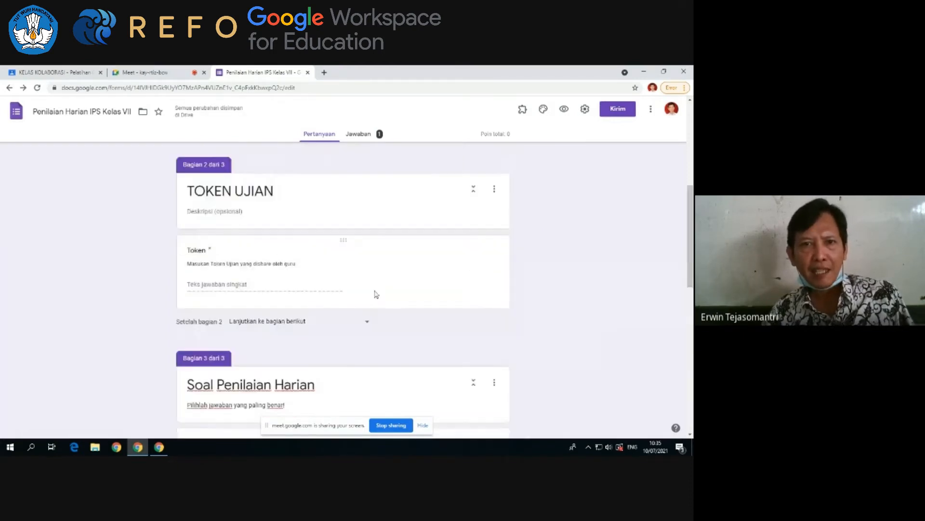
{"action": "scroll", "coordinate": [376, 293], "scroll_direction": "down", "scroll_amount": 5}
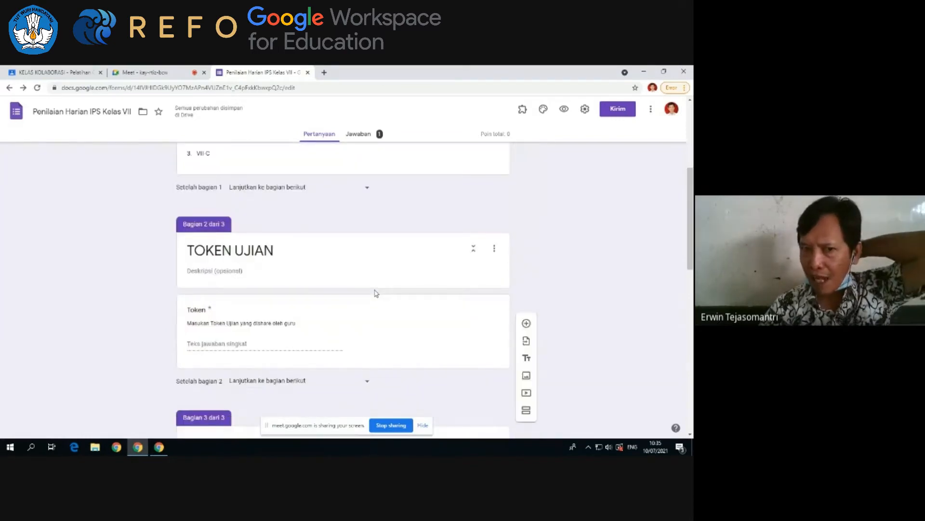
{"action": "scroll", "coordinate": [383, 270], "scroll_direction": "down", "scroll_amount": 1}
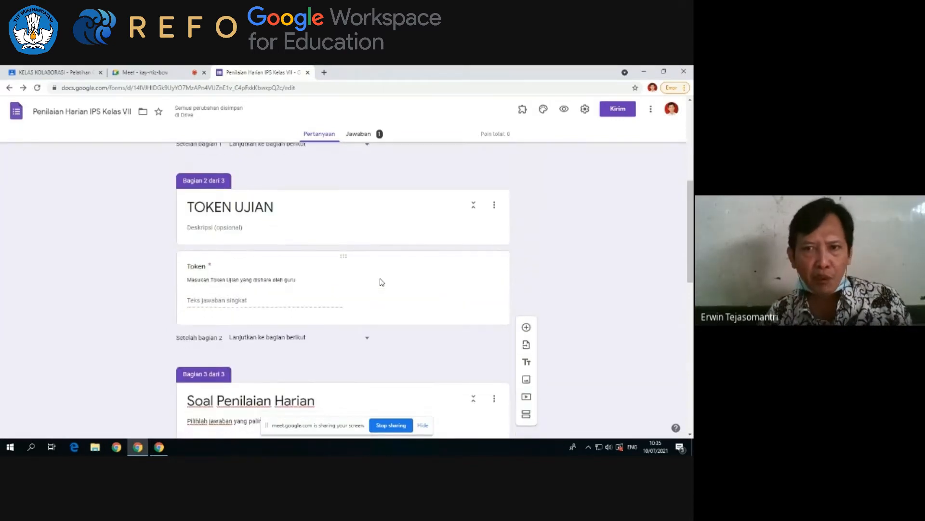
- Set the "Nama Kabupaten di Jawa Barat" question to 4 points in its answer key and finish the key
{"action": "scroll", "coordinate": [387, 258], "scroll_direction": "down", "scroll_amount": 3}
{"action": "scroll", "coordinate": [387, 260], "scroll_direction": "down", "scroll_amount": 3}
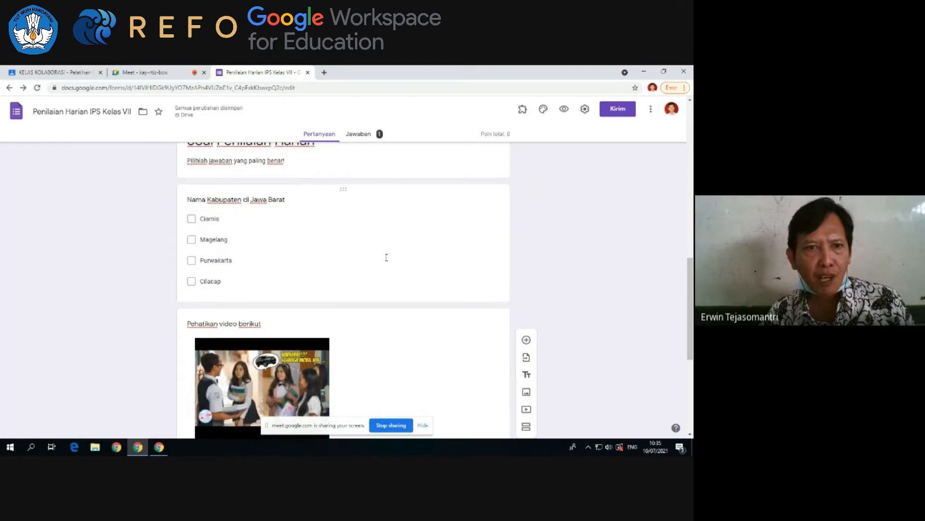
{"action": "scroll", "coordinate": [365, 225], "scroll_direction": "up", "scroll_amount": 1}
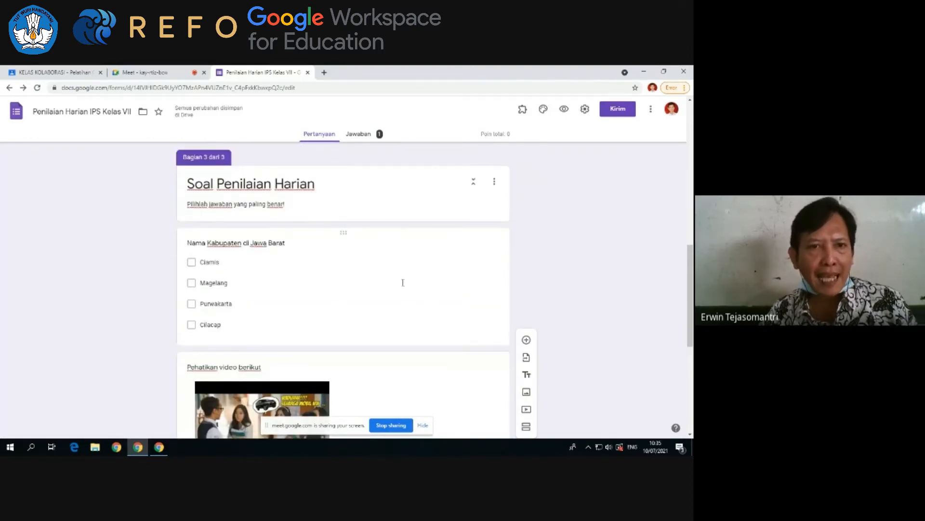
{"action": "left_click", "coordinate": [421, 262]}
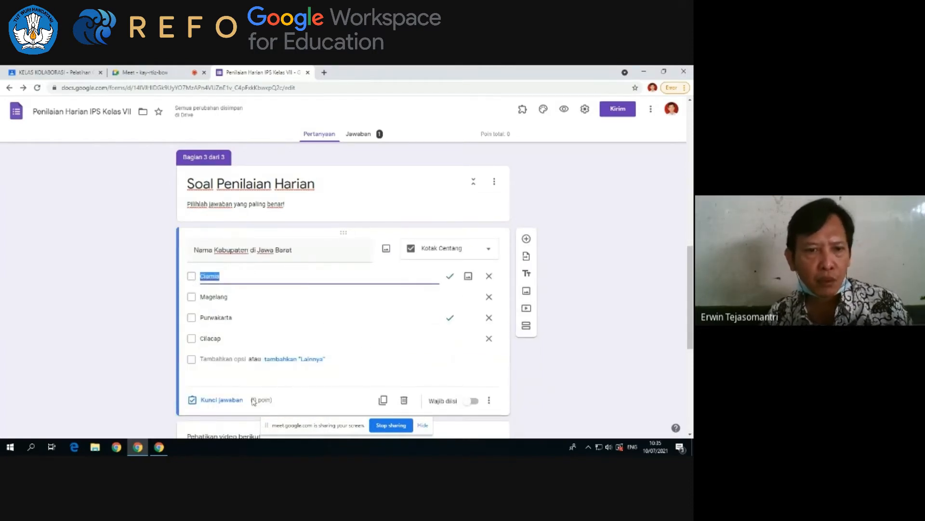
{"action": "left_click", "coordinate": [223, 405]}
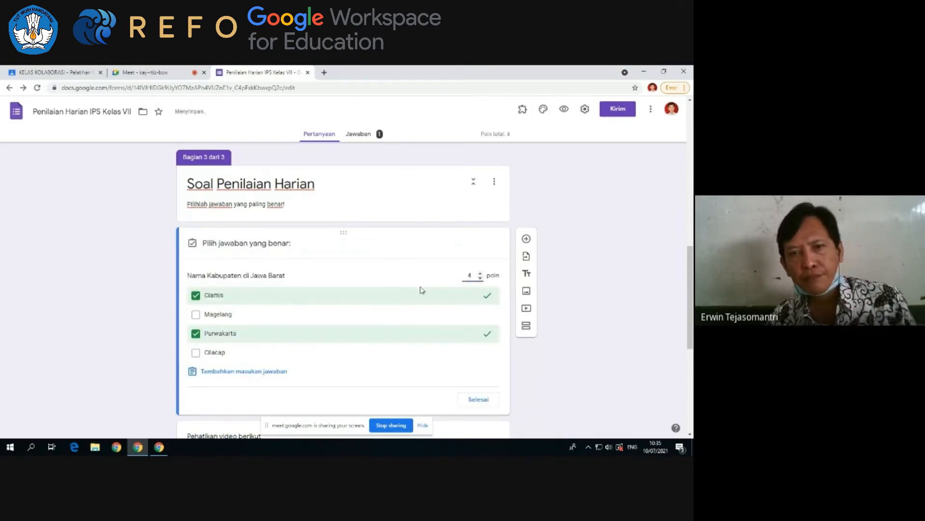
{"action": "left_click", "coordinate": [478, 402]}
- Set the film question's point value to 2 in its answer key, finish the key and reopen it
{"action": "scroll", "coordinate": [440, 291], "scroll_direction": "down", "scroll_amount": 5}
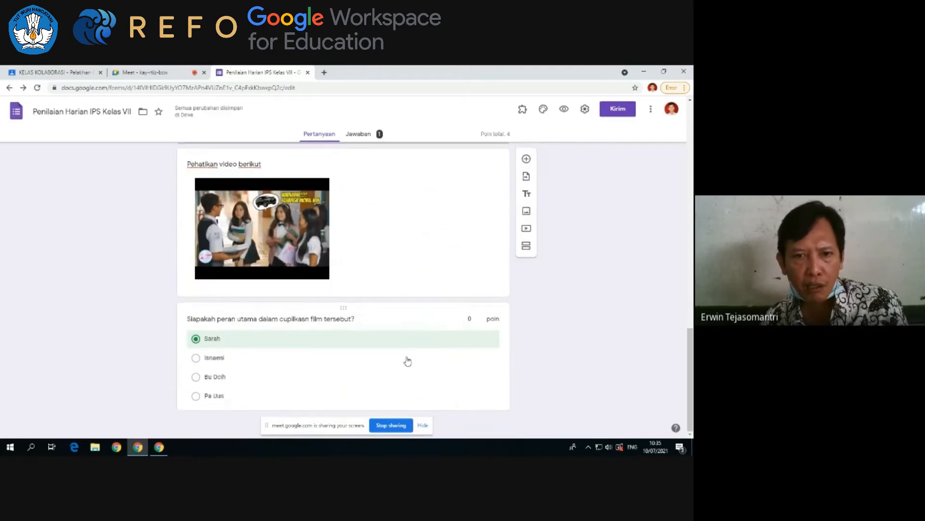
{"action": "left_click", "coordinate": [408, 357]}
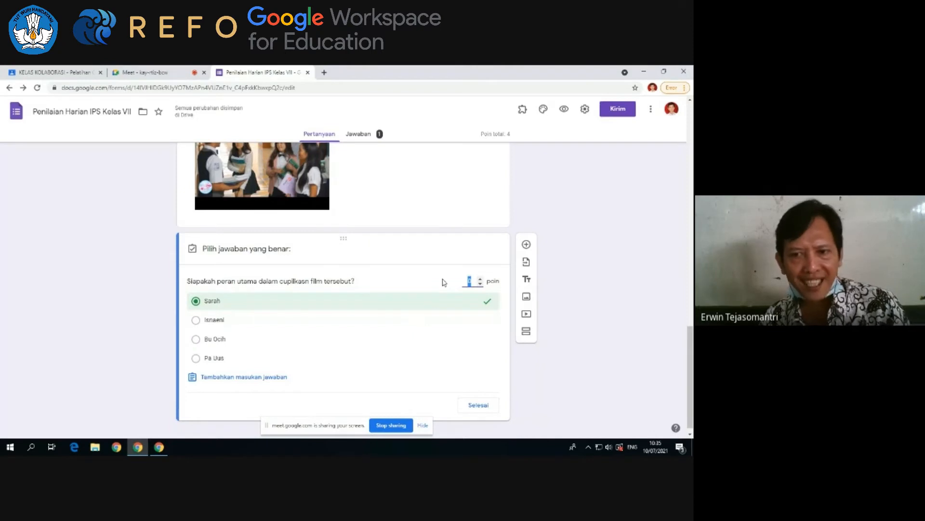
{"action": "type", "text": "2"}
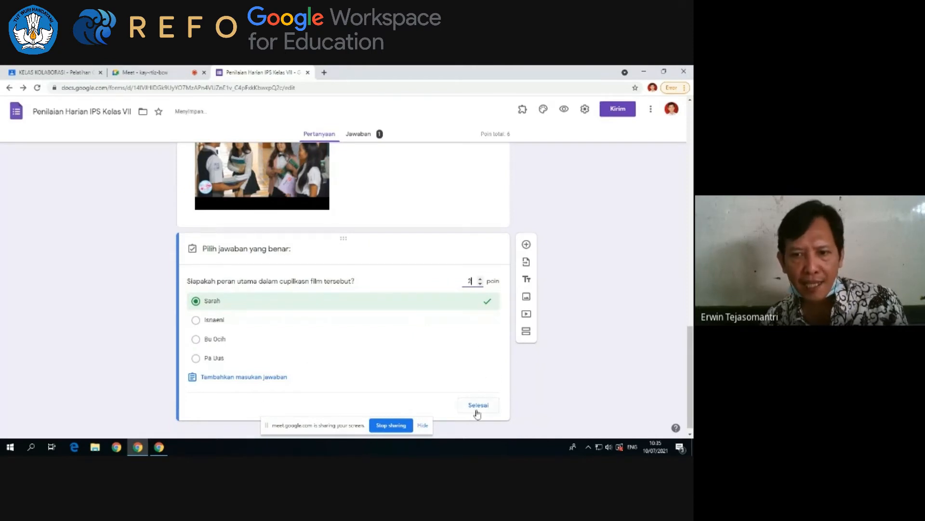
{"action": "left_click", "coordinate": [478, 408]}
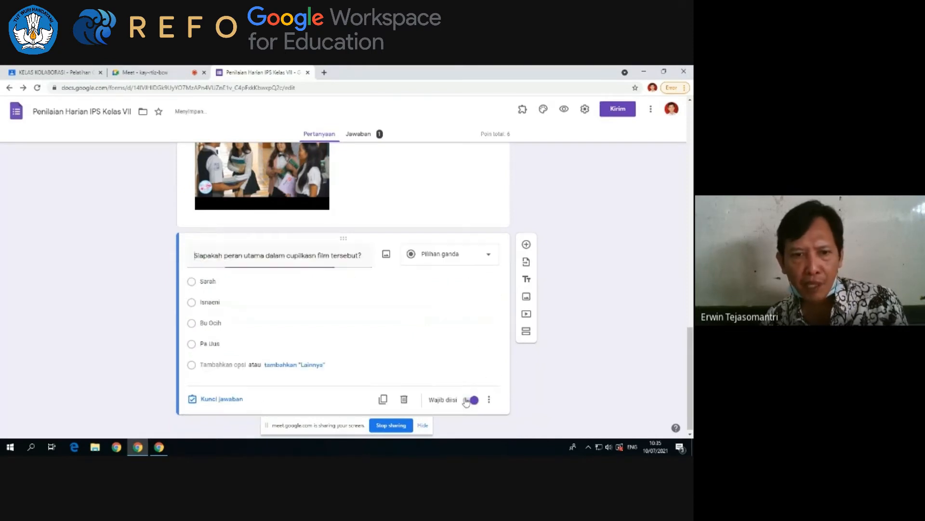
{"action": "left_click", "coordinate": [223, 395]}
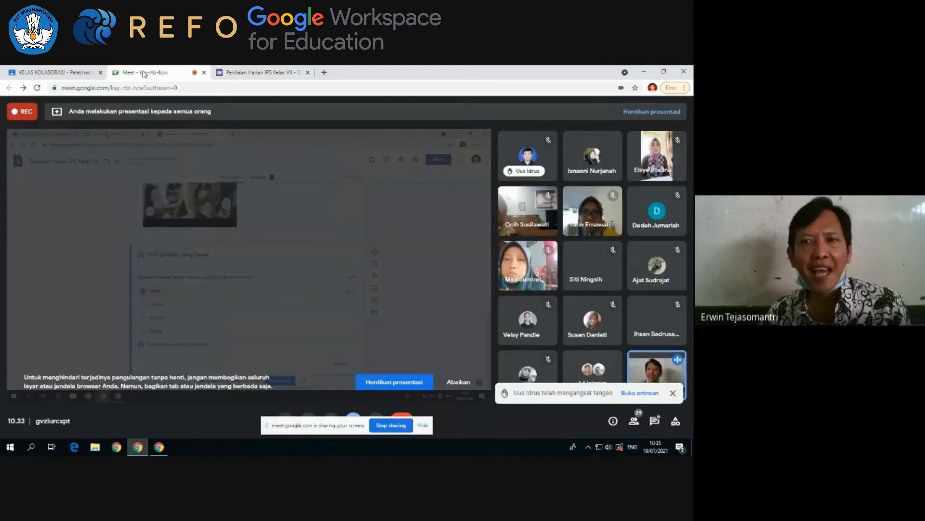
- Check the raised hands and participant list in the Google Meet call, and return to the form
{"action": "left_click", "coordinate": [147, 72]}
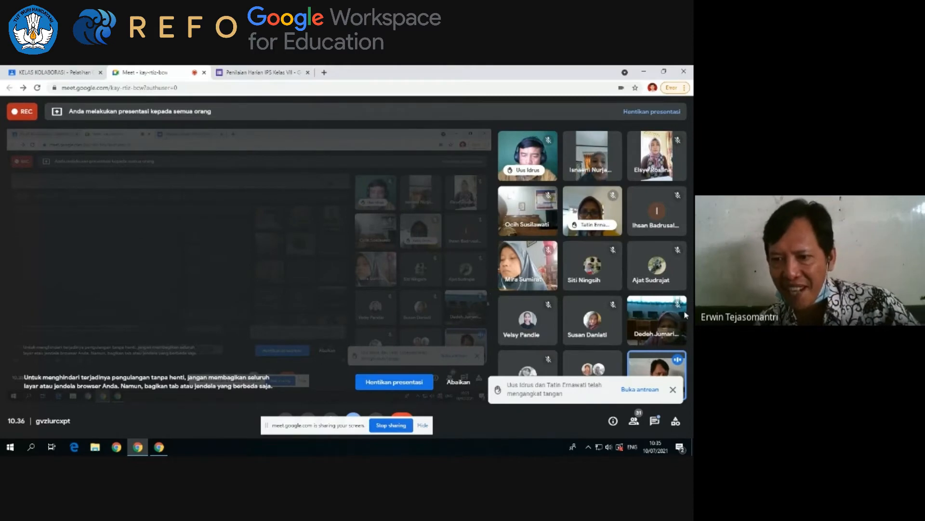
{"action": "left_click", "coordinate": [633, 389]}
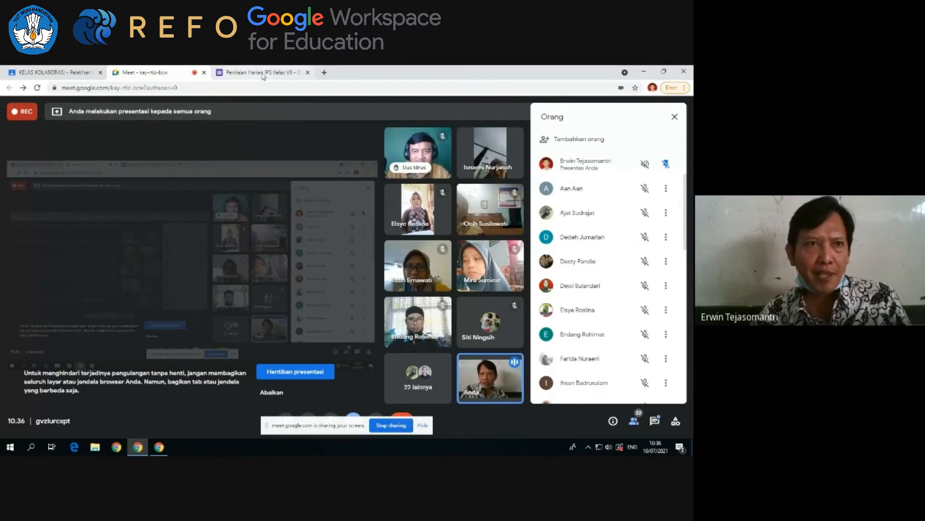
{"action": "left_click", "coordinate": [241, 73]}
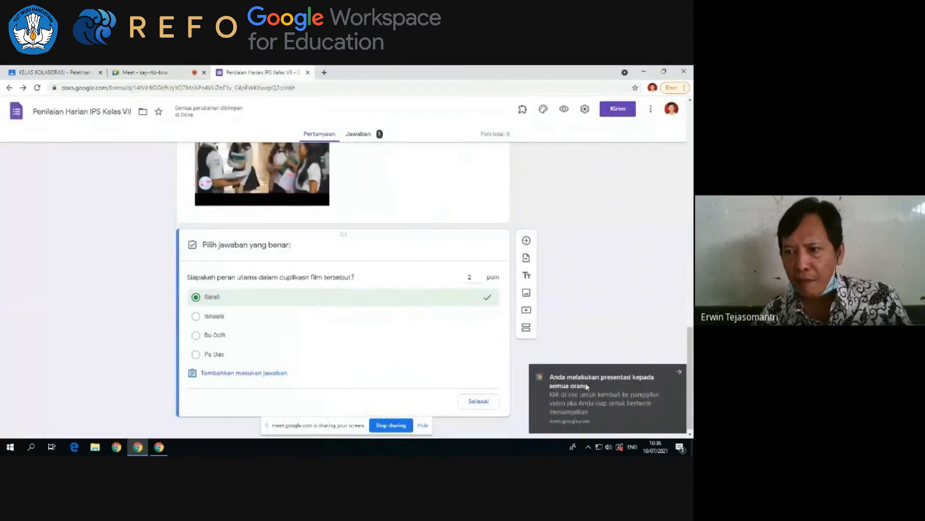
{"action": "left_click", "coordinate": [678, 373]}
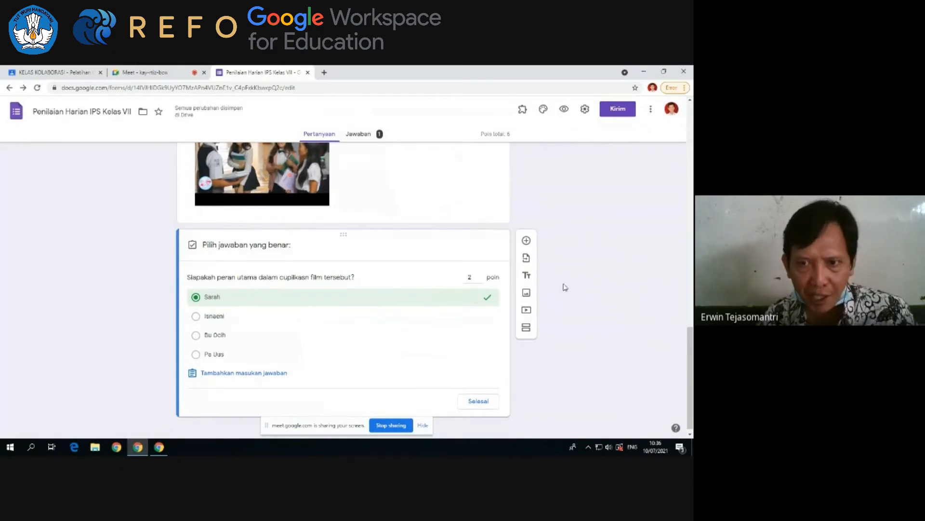
{"action": "scroll", "coordinate": [564, 284], "scroll_direction": "up", "scroll_amount": 10}
{"action": "scroll", "coordinate": [565, 282], "scroll_direction": "up", "scroll_amount": 3}
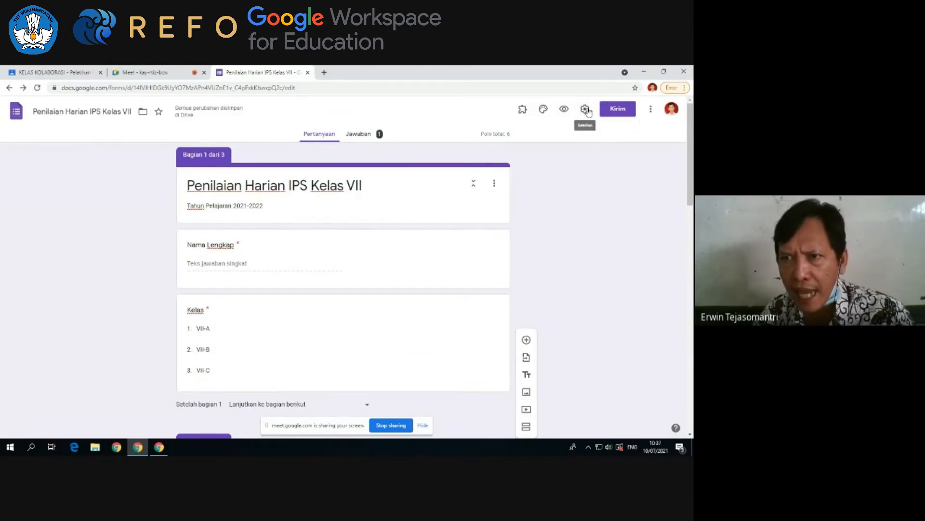
{"action": "left_click", "coordinate": [523, 110]}
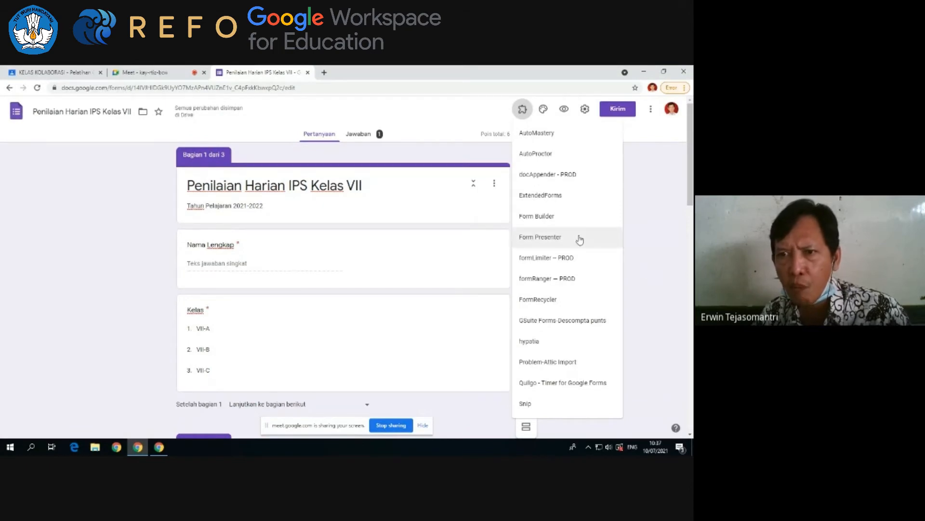
{"action": "left_click", "coordinate": [542, 222]}
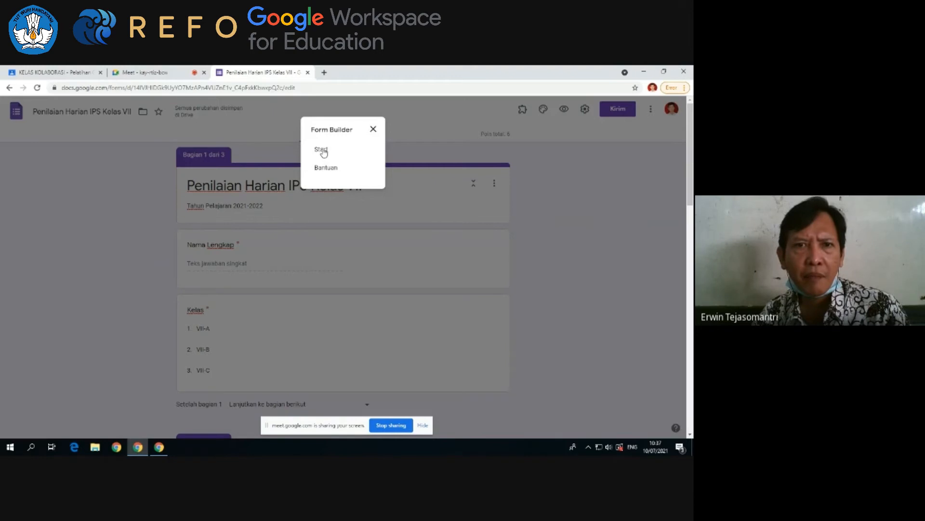
{"action": "left_click", "coordinate": [374, 129]}
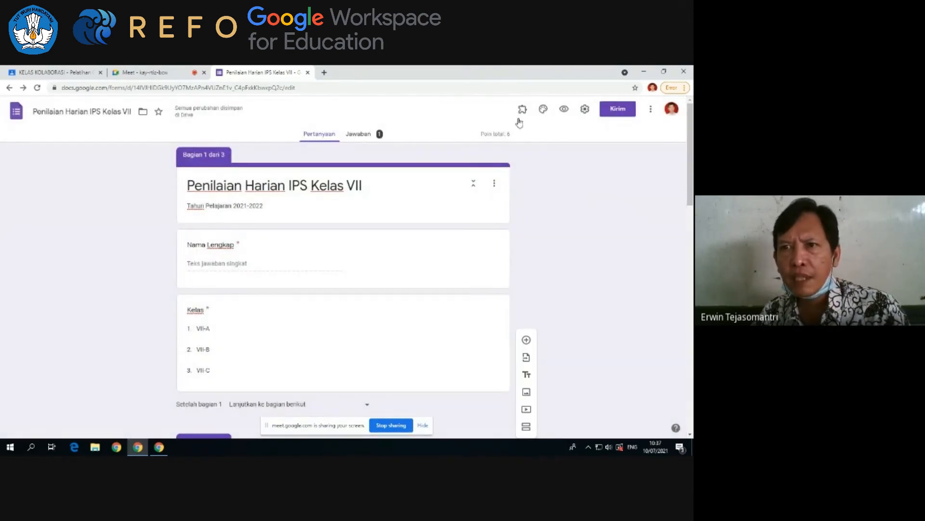
- Start the Form Builder add-on from the form's installed add-ons
{"action": "left_click", "coordinate": [522, 112]}
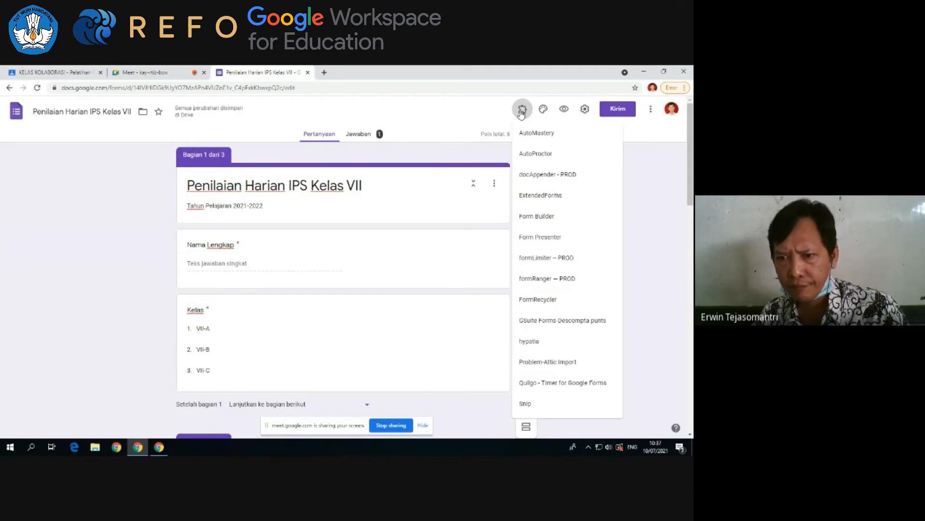
{"action": "scroll", "coordinate": [530, 250], "scroll_direction": "down", "scroll_amount": 2}
{"action": "scroll", "coordinate": [554, 318], "scroll_direction": "up", "scroll_amount": 1}
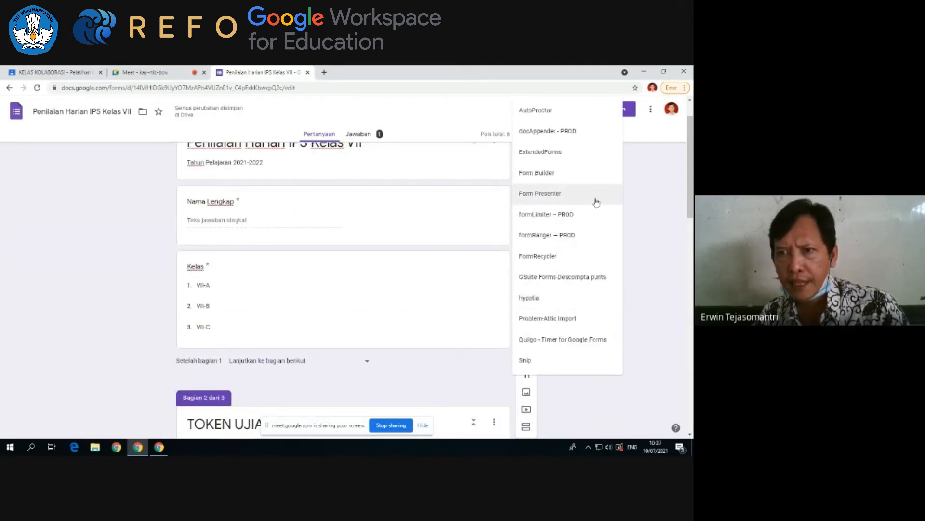
{"action": "scroll", "coordinate": [588, 224], "scroll_direction": "down", "scroll_amount": 1}
{"action": "scroll", "coordinate": [589, 224], "scroll_direction": "up", "scroll_amount": 2}
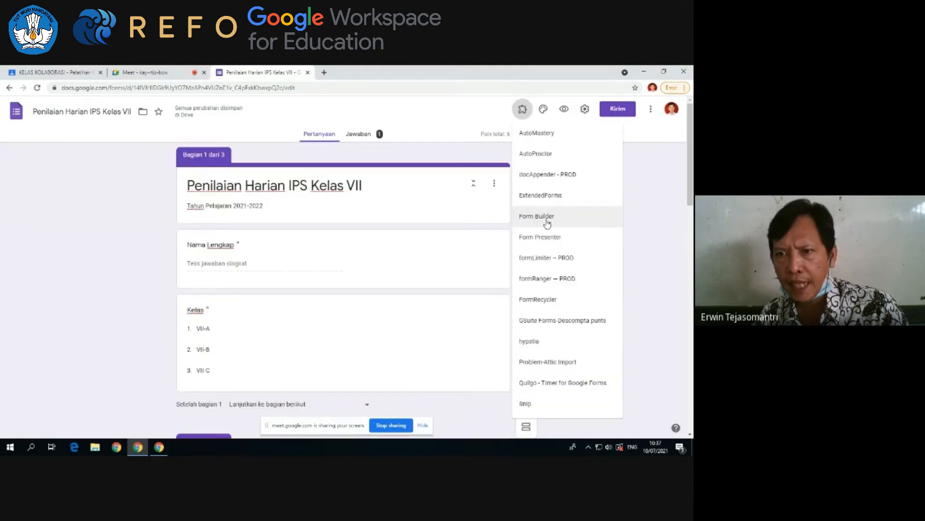
{"action": "left_click", "coordinate": [542, 220]}
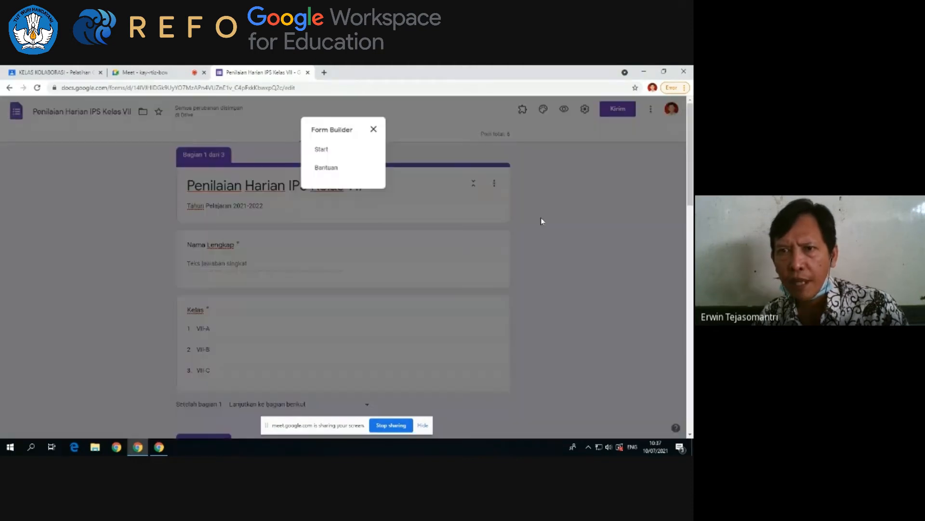
{"action": "left_click", "coordinate": [321, 150]}
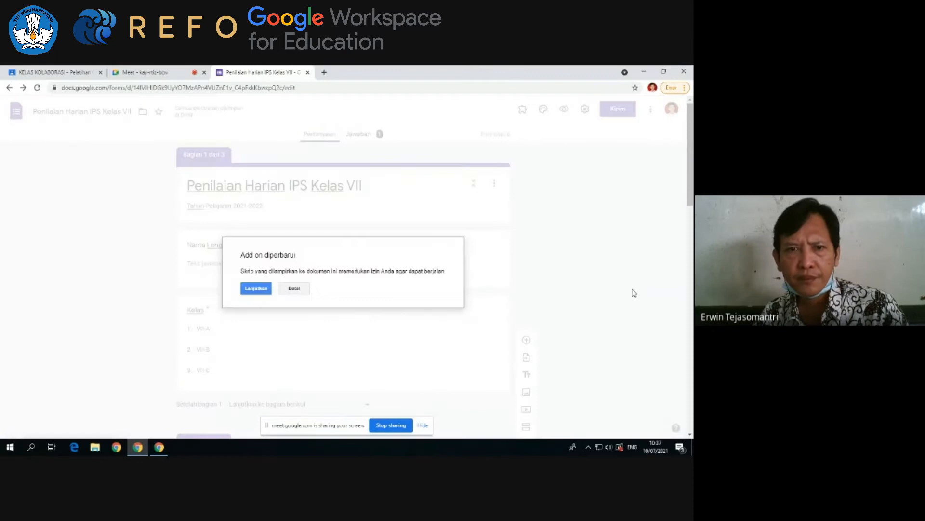
- Continue with the Form Builder permission request and grant the add-on access to the teacher's Google account
{"action": "left_click", "coordinate": [255, 289]}
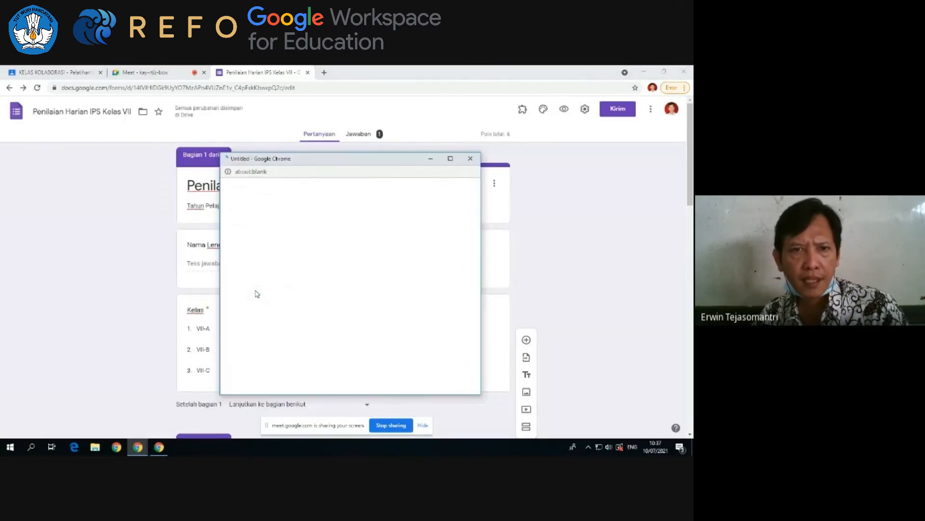
{"action": "left_click", "coordinate": [312, 287]}
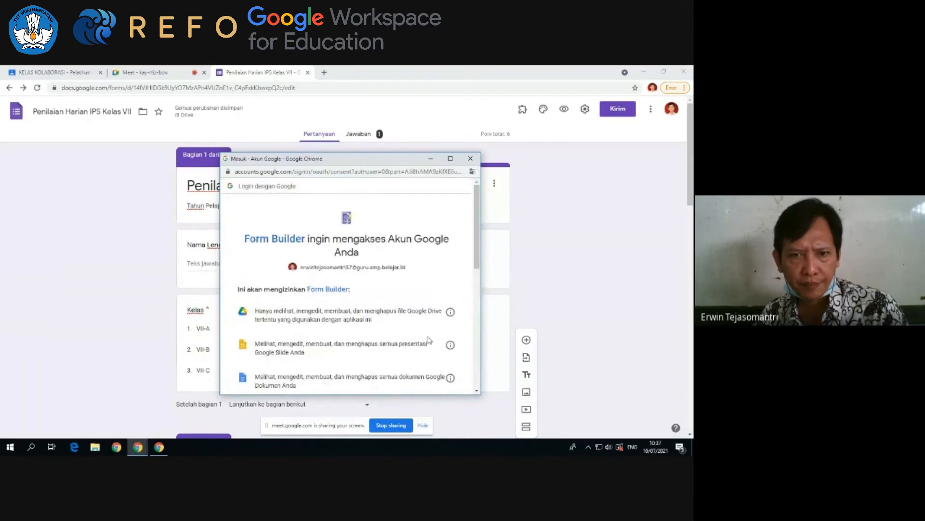
{"action": "scroll", "coordinate": [429, 339], "scroll_direction": "down", "scroll_amount": 5}
{"action": "left_click", "coordinate": [434, 337]}
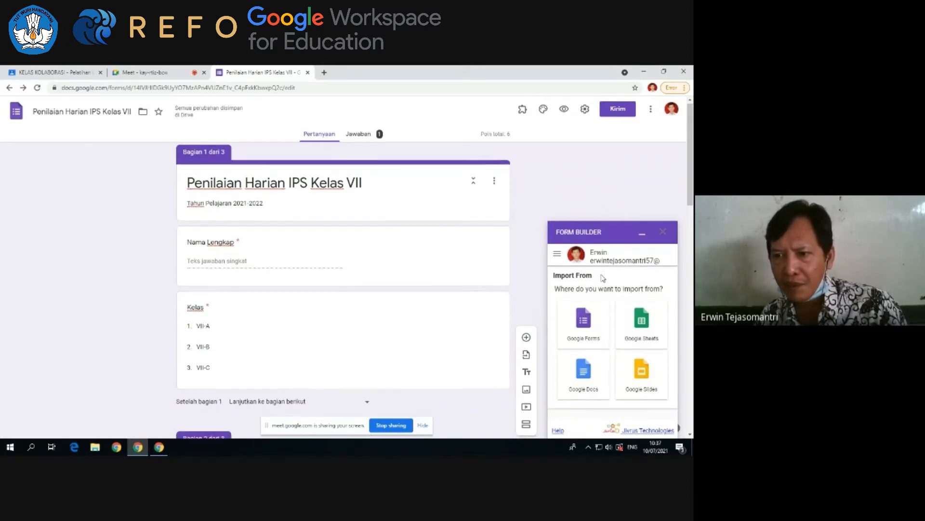
- Search the Google Docs import source for "soal" and load the SOAL BAHASA INGGRIS document into Form Builder
{"action": "scroll", "coordinate": [603, 278], "scroll_direction": "down", "scroll_amount": 1}
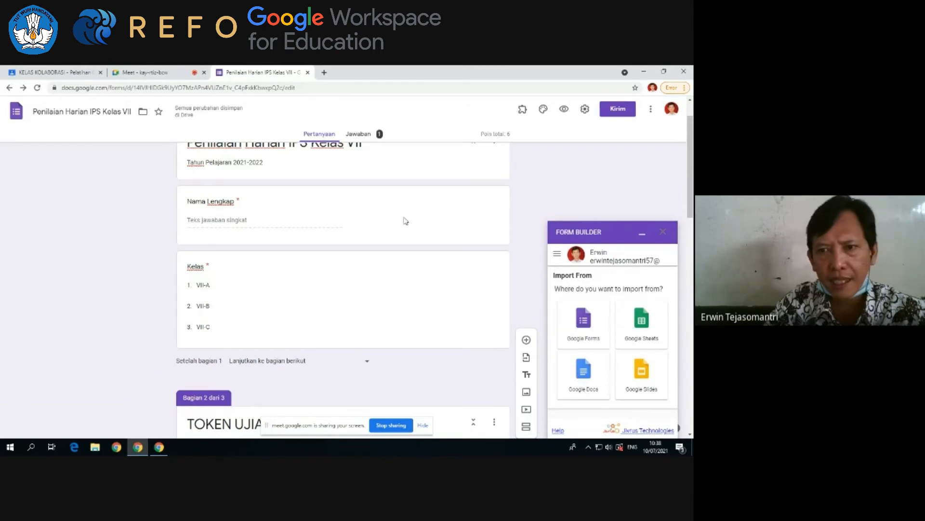
{"action": "left_click", "coordinate": [586, 375]}
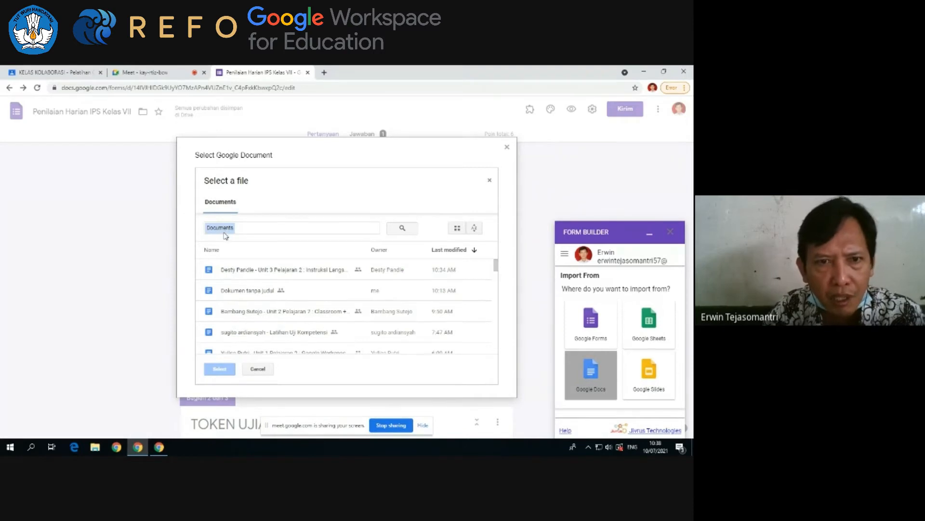
{"action": "left_click", "coordinate": [258, 227]}
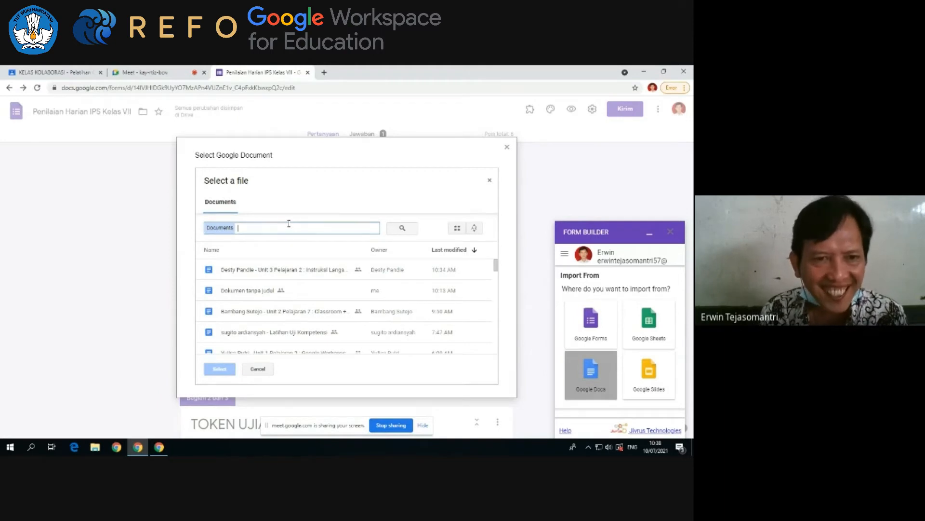
{"action": "type", "text": "soal"}
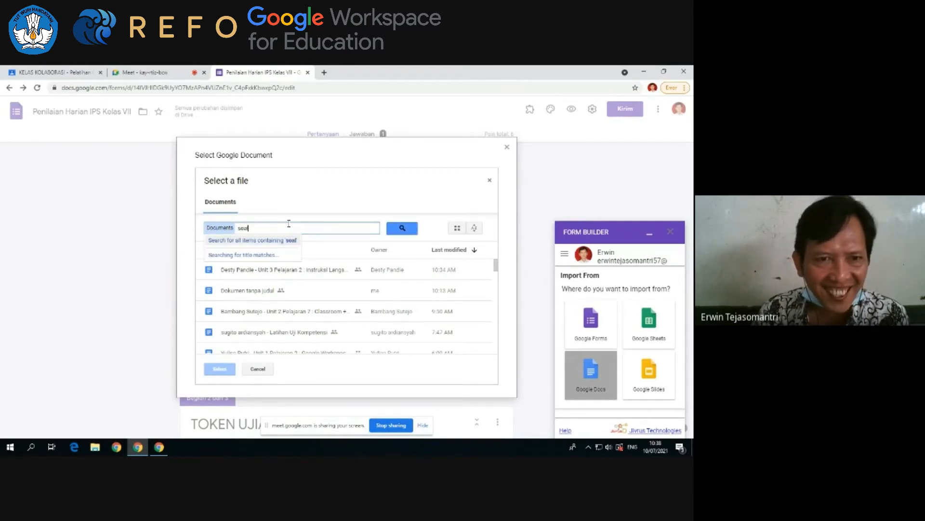
{"action": "key", "text": "Return"}
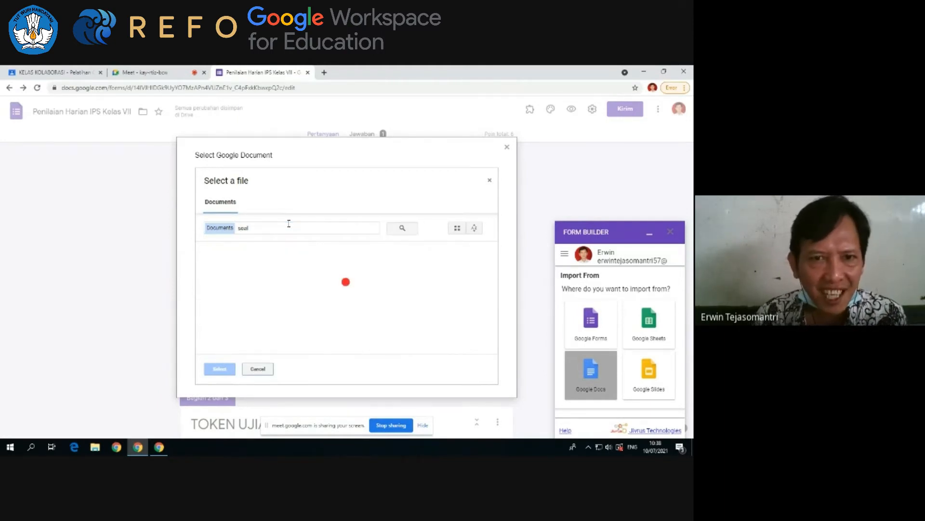
{"action": "scroll", "coordinate": [299, 302], "scroll_direction": "down", "scroll_amount": 5}
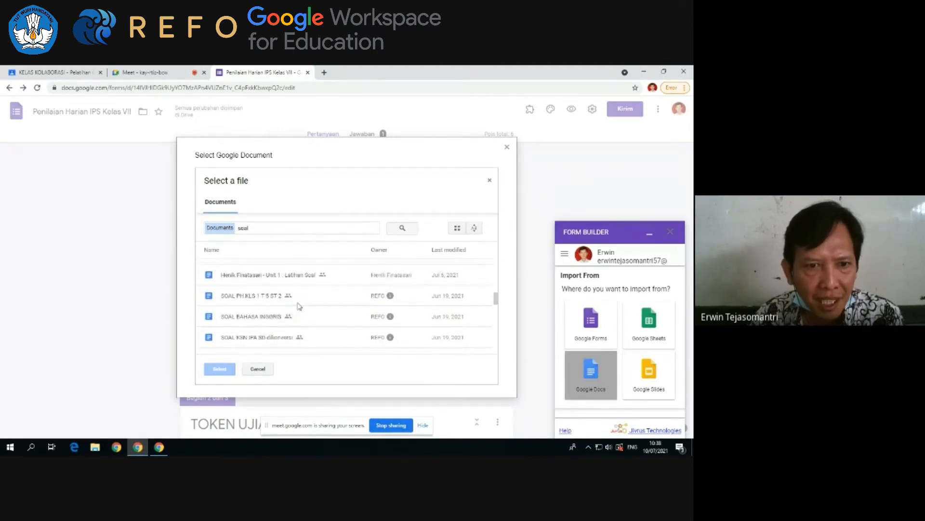
{"action": "left_click", "coordinate": [250, 320]}
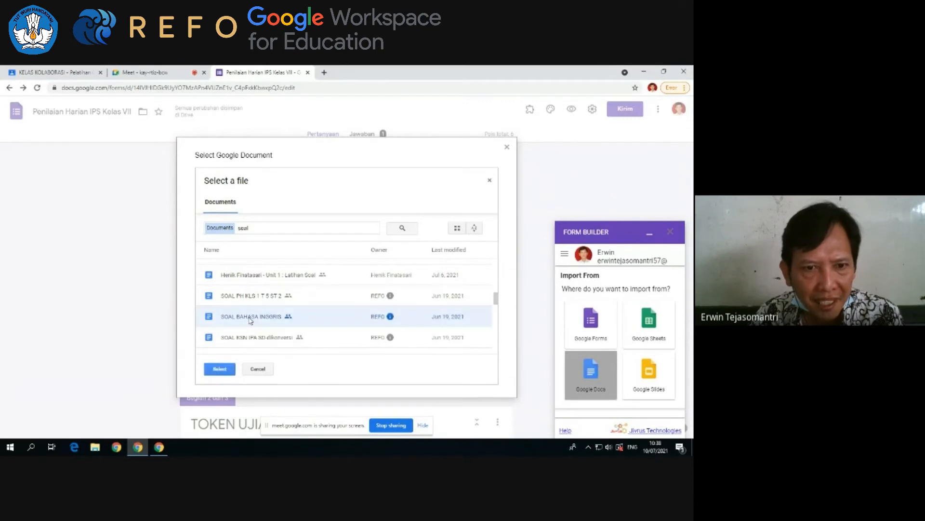
{"action": "left_click", "coordinate": [215, 372]}
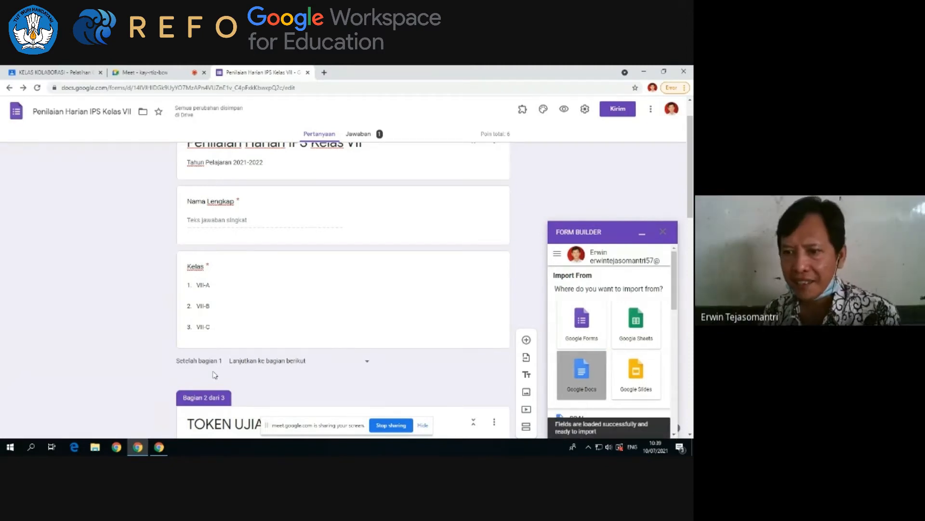
- Review the document's fields listed as ready to import in Form Builder
{"action": "scroll", "coordinate": [598, 378], "scroll_direction": "down", "scroll_amount": 3}
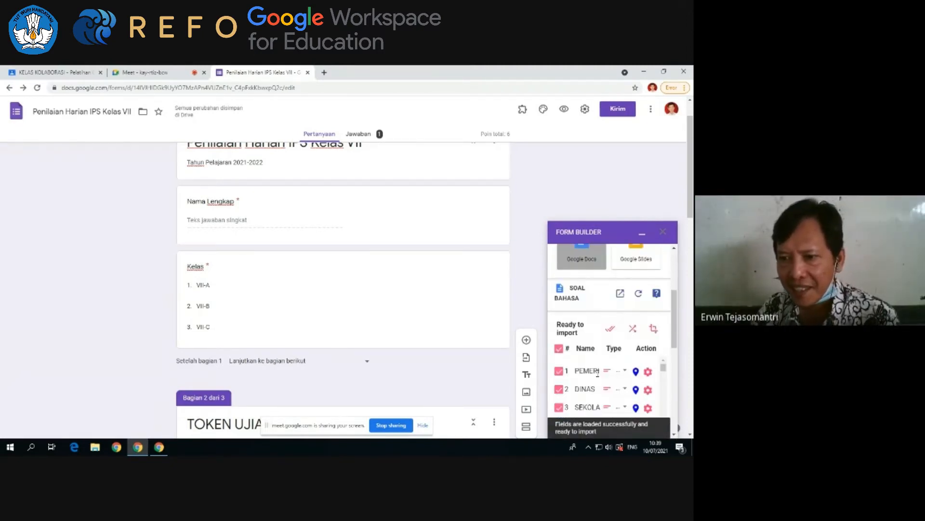
{"action": "scroll", "coordinate": [609, 376], "scroll_direction": "down", "scroll_amount": 2}
{"action": "scroll", "coordinate": [609, 378], "scroll_direction": "up", "scroll_amount": 1}
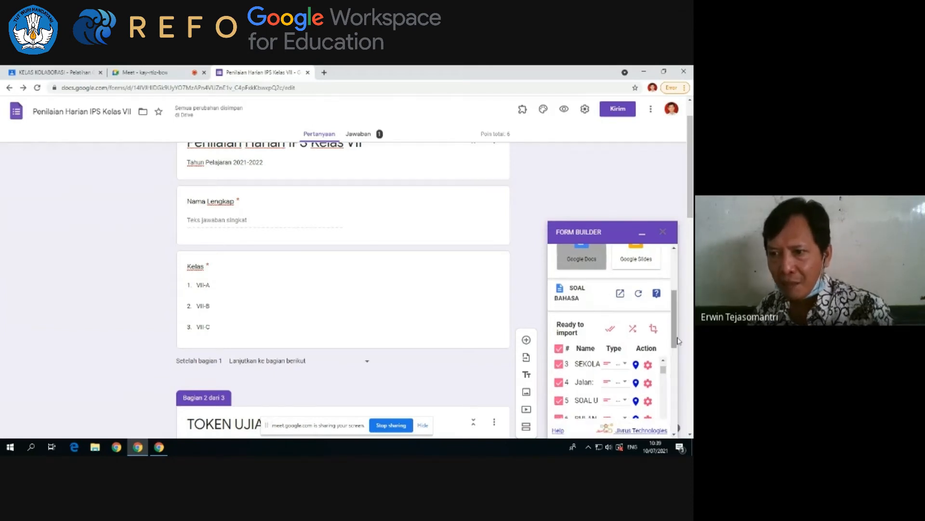
- Deselect the document's header fields 2 to 7, from DINAS to NAMA, in Form Builder's ready-to-import list
{"action": "left_click_drag", "start_coordinate": [678, 339], "coordinate": [678, 359]}
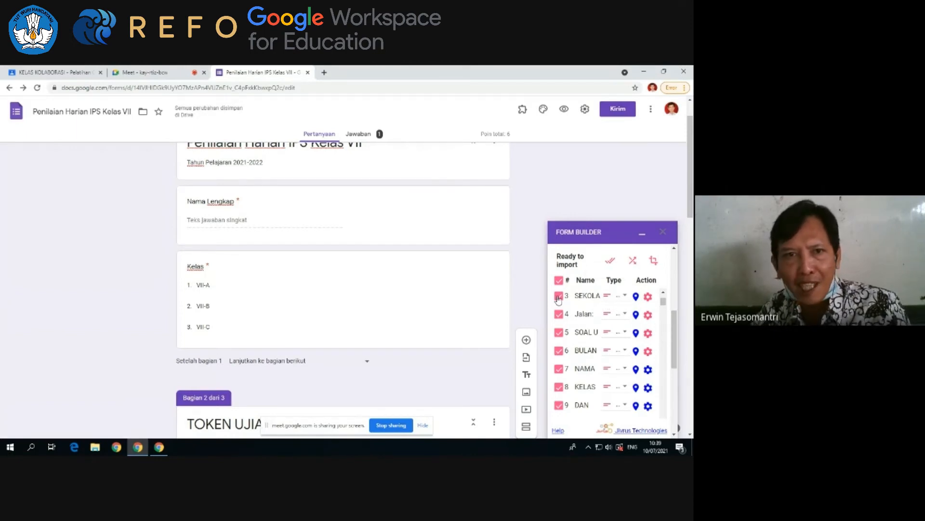
{"action": "scroll", "coordinate": [299, 302], "scroll_direction": "up", "scroll_amount": 1}
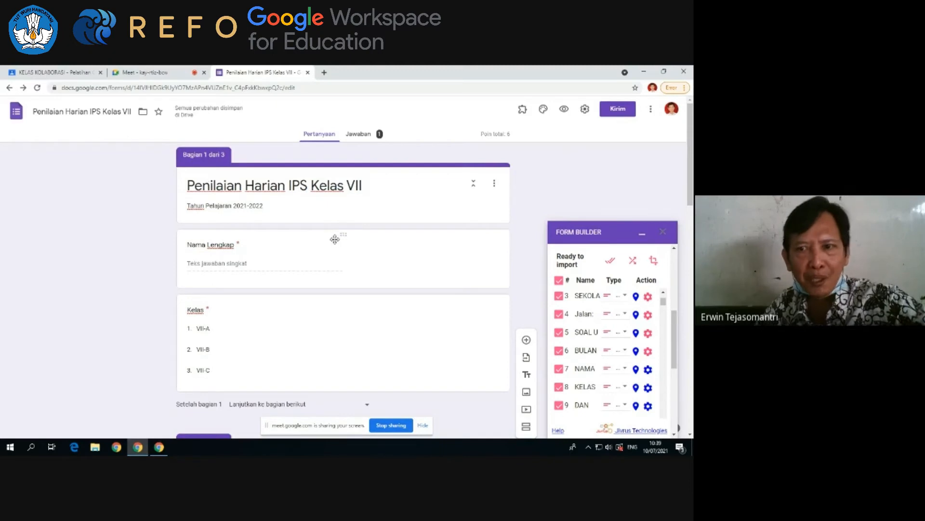
{"action": "scroll", "coordinate": [337, 242], "scroll_direction": "down", "scroll_amount": 2}
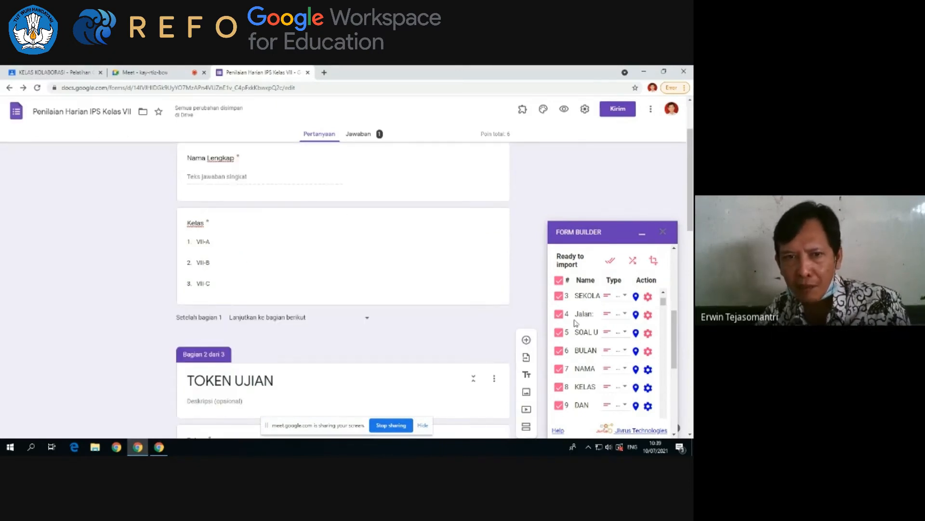
{"action": "scroll", "coordinate": [634, 345], "scroll_direction": "up", "scroll_amount": 3}
{"action": "scroll", "coordinate": [632, 353], "scroll_direction": "up", "scroll_amount": 2}
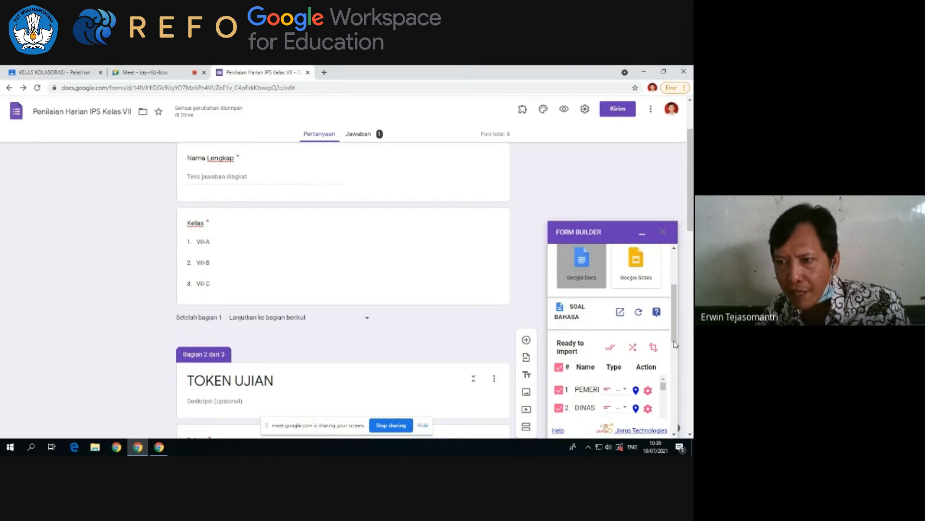
{"action": "left_click_drag", "start_coordinate": [674, 343], "coordinate": [676, 388]}
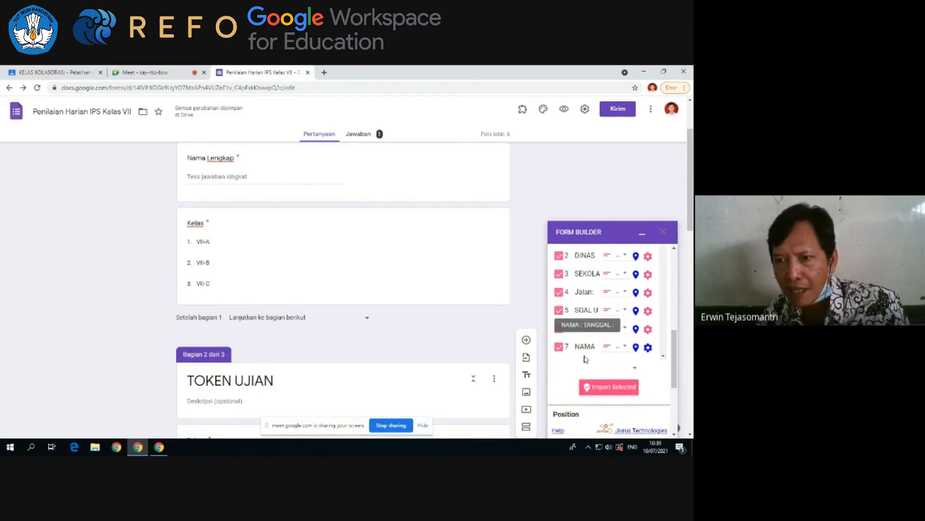
{"action": "scroll", "coordinate": [602, 319], "scroll_direction": "down", "scroll_amount": 2}
{"action": "scroll", "coordinate": [601, 319], "scroll_direction": "up", "scroll_amount": 2}
{"action": "left_click", "coordinate": [559, 256]}
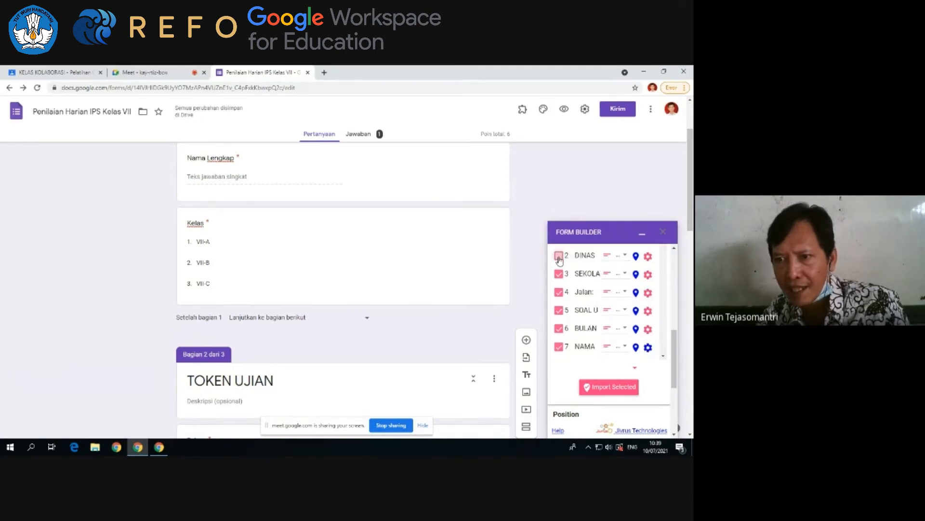
{"action": "left_click", "coordinate": [559, 274]}
{"action": "left_click", "coordinate": [559, 292]}
{"action": "left_click", "coordinate": [559, 310]}
{"action": "left_click", "coordinate": [558, 328]}
{"action": "left_click", "coordinate": [559, 346]}
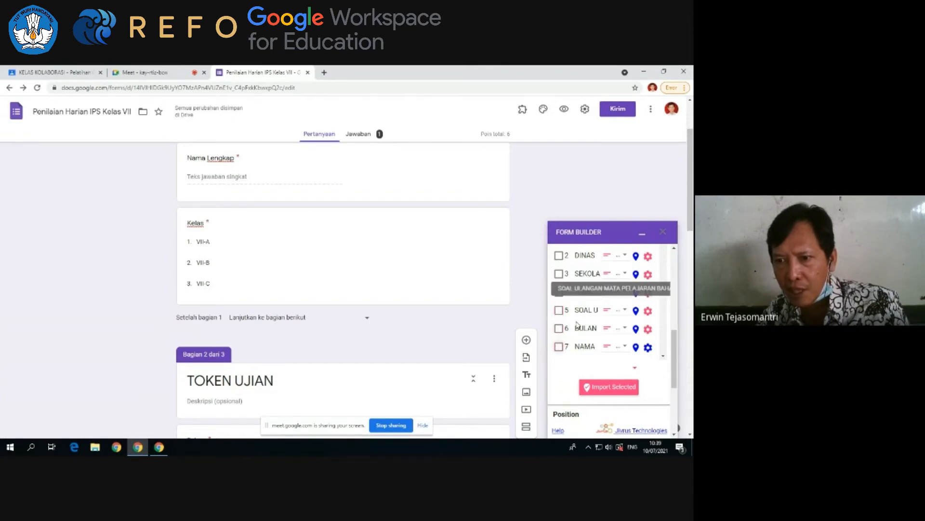
- Exclude fields 8 to 11 of the ready-to-import list, from KELAS to the first numbered question, from the import
{"action": "scroll", "coordinate": [567, 333], "scroll_direction": "down", "scroll_amount": 1}
{"action": "left_click", "coordinate": [558, 322]}
{"action": "left_click", "coordinate": [559, 339]}
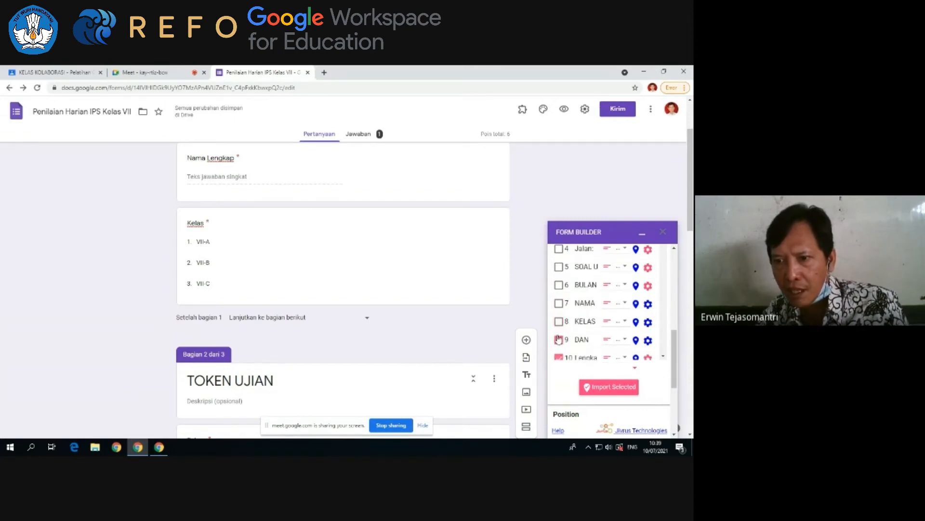
{"action": "scroll", "coordinate": [583, 337], "scroll_direction": "down", "scroll_amount": 2}
{"action": "left_click", "coordinate": [558, 273]}
{"action": "left_click", "coordinate": [559, 289]}
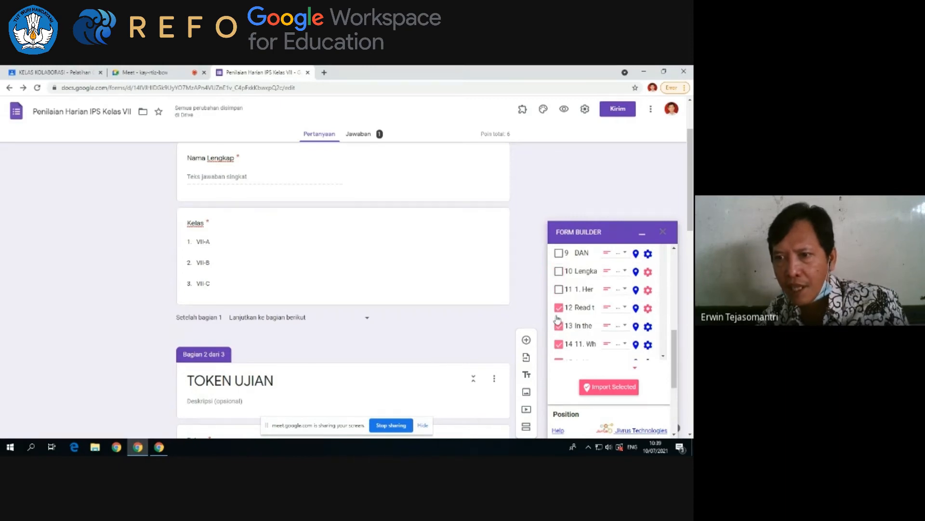
{"action": "scroll", "coordinate": [563, 311], "scroll_direction": "down", "scroll_amount": 1}
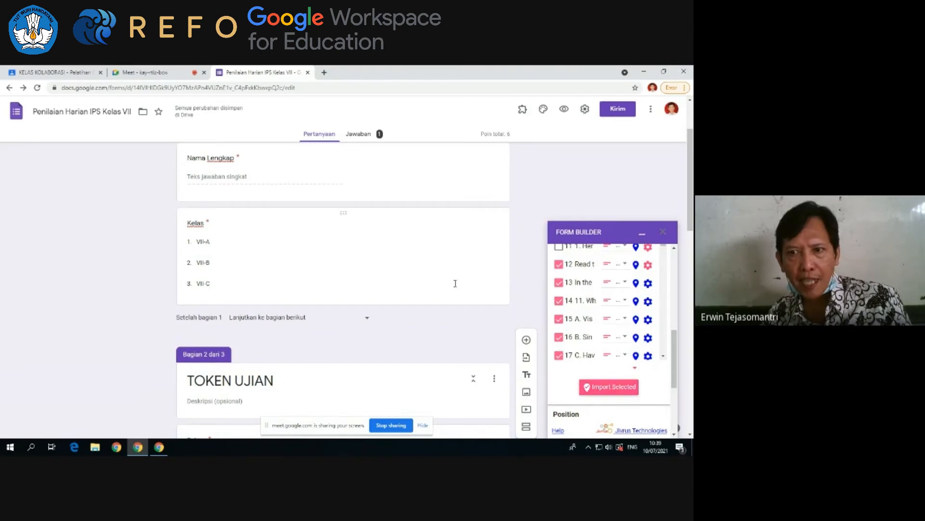
- Mark the third option as an additional correct answer in the answer key of the question about the film's main role
{"action": "scroll", "coordinate": [453, 285], "scroll_direction": "down", "scroll_amount": 10}
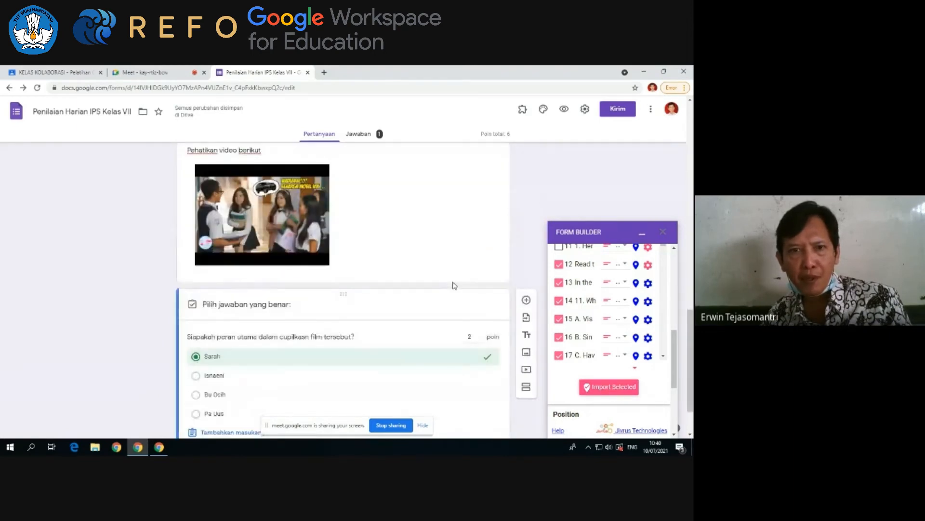
{"action": "scroll", "coordinate": [453, 284], "scroll_direction": "up", "scroll_amount": 7}
{"action": "scroll", "coordinate": [453, 285], "scroll_direction": "down", "scroll_amount": 4}
{"action": "scroll", "coordinate": [453, 285], "scroll_direction": "down", "scroll_amount": 2}
{"action": "scroll", "coordinate": [453, 285], "scroll_direction": "up", "scroll_amount": 9}
{"action": "scroll", "coordinate": [453, 286], "scroll_direction": "up", "scroll_amount": 4}
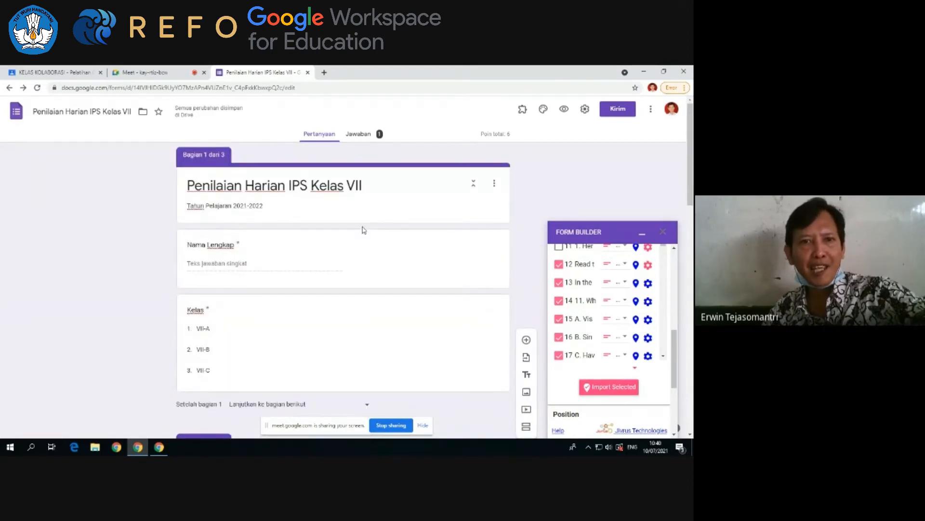
{"action": "scroll", "coordinate": [363, 230], "scroll_direction": "down", "scroll_amount": 11}
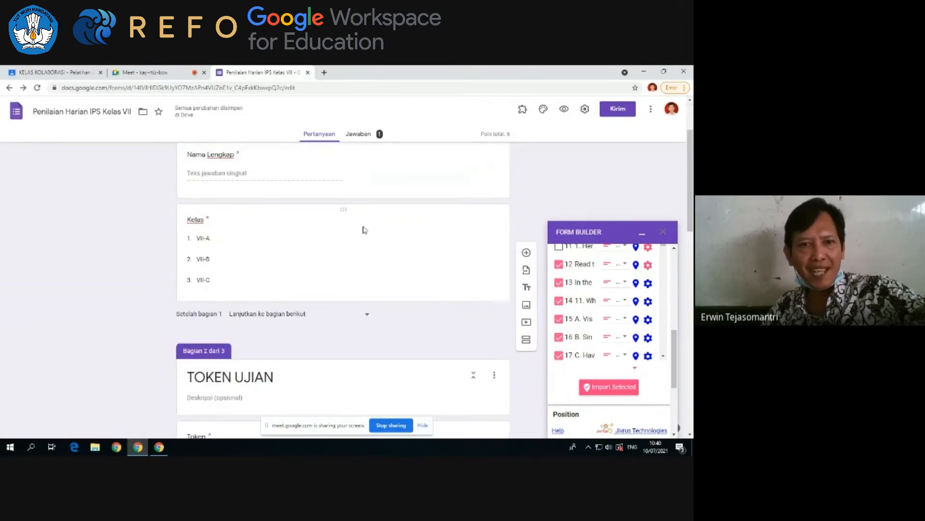
{"action": "scroll", "coordinate": [363, 227], "scroll_direction": "down", "scroll_amount": 3}
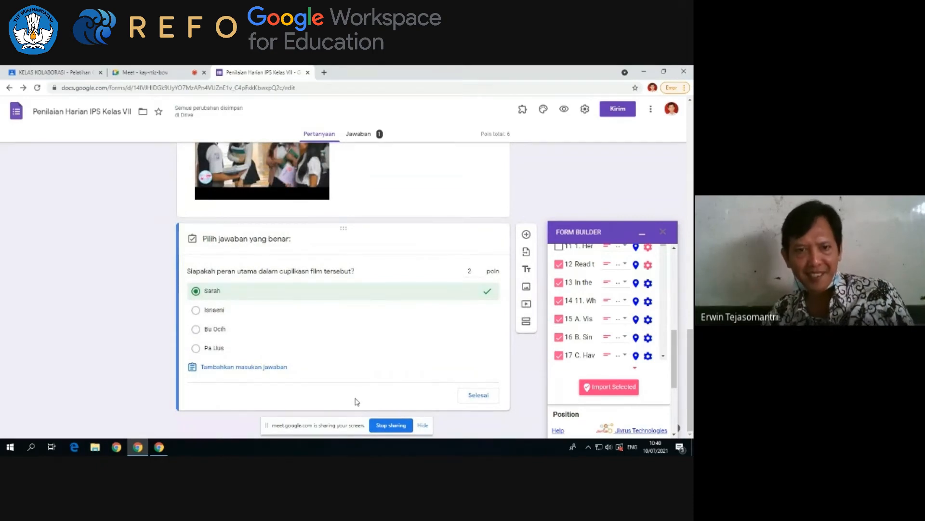
{"action": "left_click", "coordinate": [406, 326]}
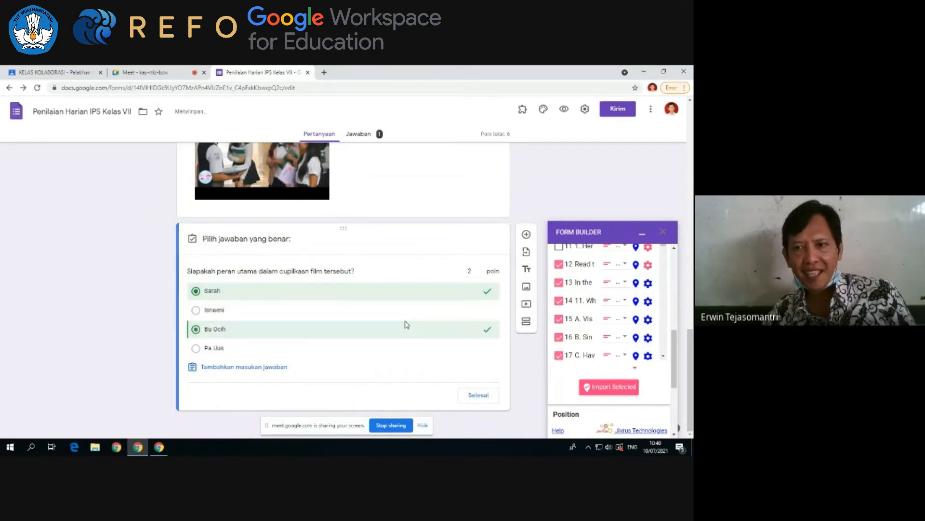
- Try to import the selected fields with Form Builder, and open the plan upgrade page with its currency choices
{"action": "left_click", "coordinate": [609, 390]}
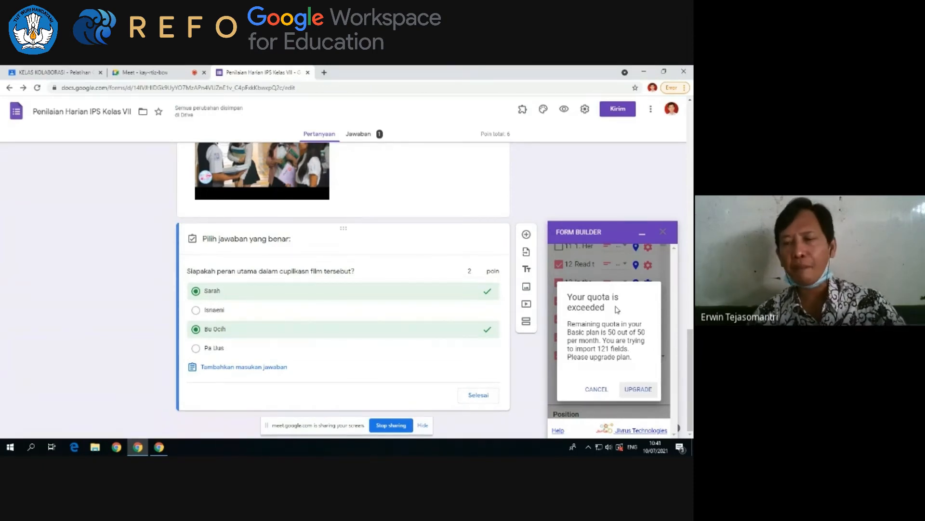
{"action": "left_click", "coordinate": [648, 392]}
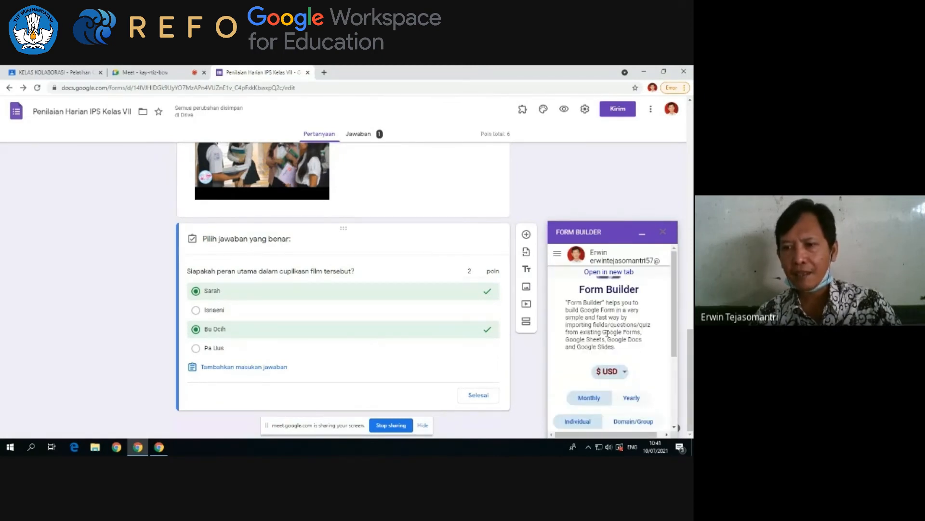
{"action": "left_click", "coordinate": [624, 373]}
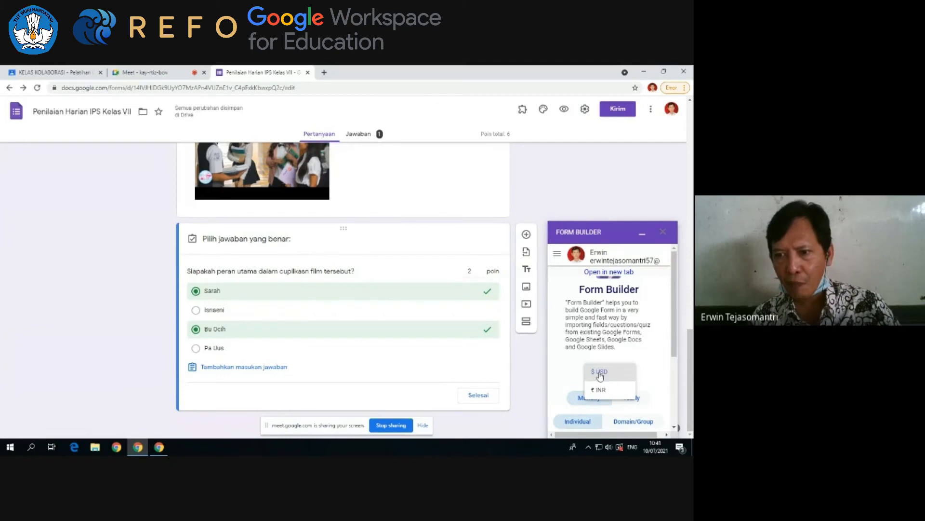
{"action": "left_click", "coordinate": [656, 364]}
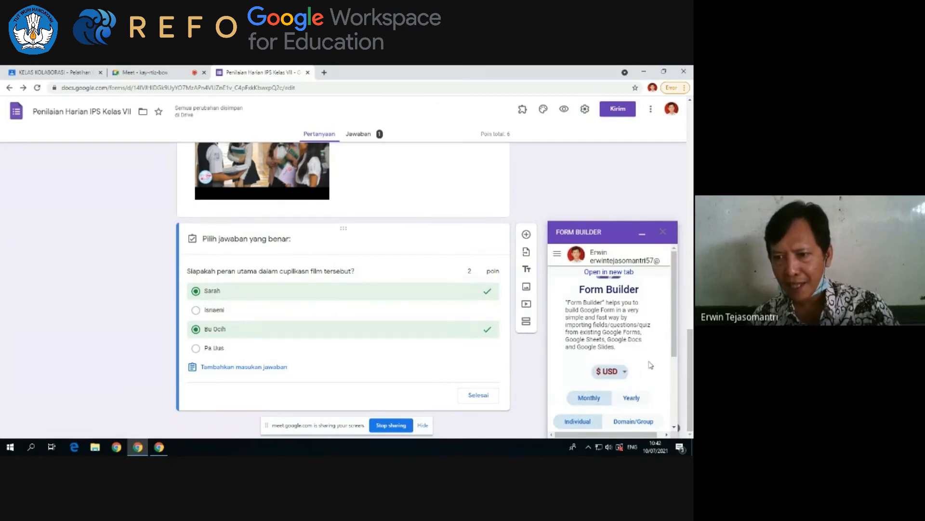
- Compare the prices and features of Form Builder's Basic and Pro plans
{"action": "scroll", "coordinate": [646, 352], "scroll_direction": "down", "scroll_amount": 5}
{"action": "scroll", "coordinate": [641, 342], "scroll_direction": "up", "scroll_amount": 1}
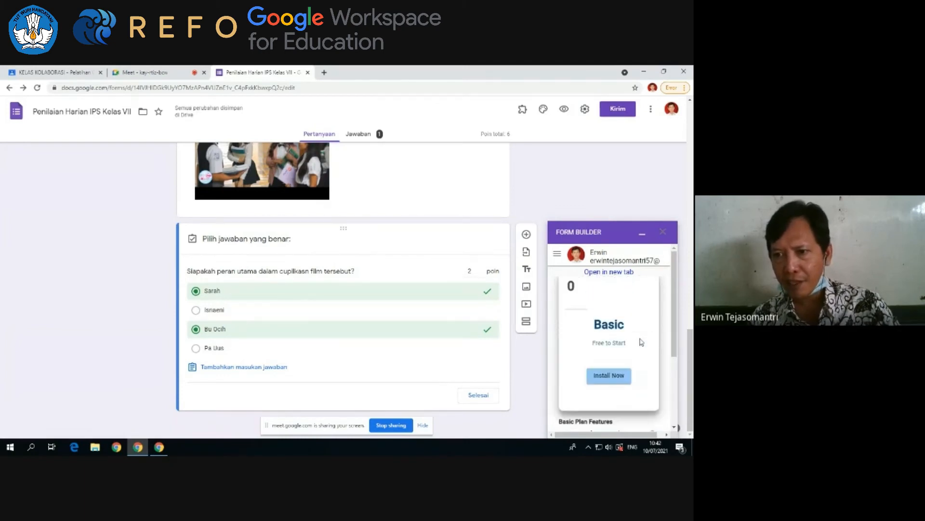
{"action": "scroll", "coordinate": [571, 286], "scroll_direction": "down", "scroll_amount": 6}
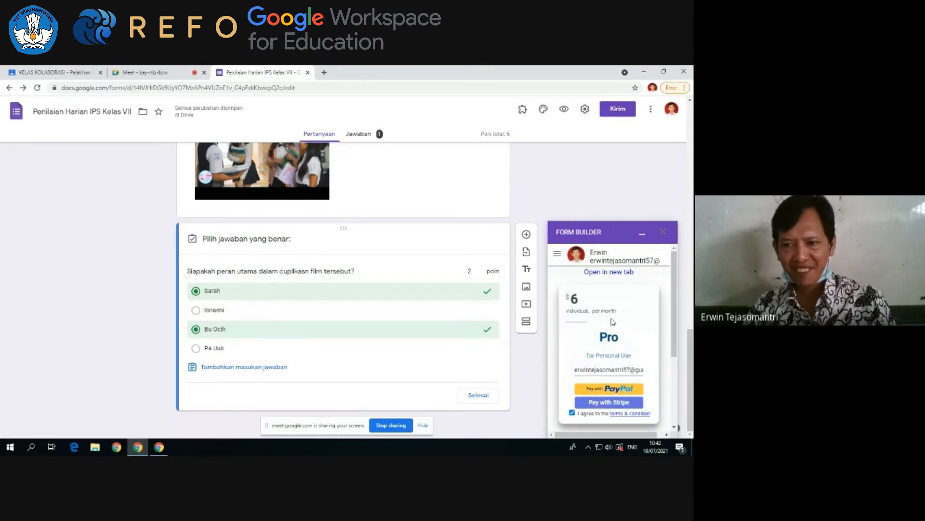
{"action": "scroll", "coordinate": [613, 322], "scroll_direction": "down", "scroll_amount": 2}
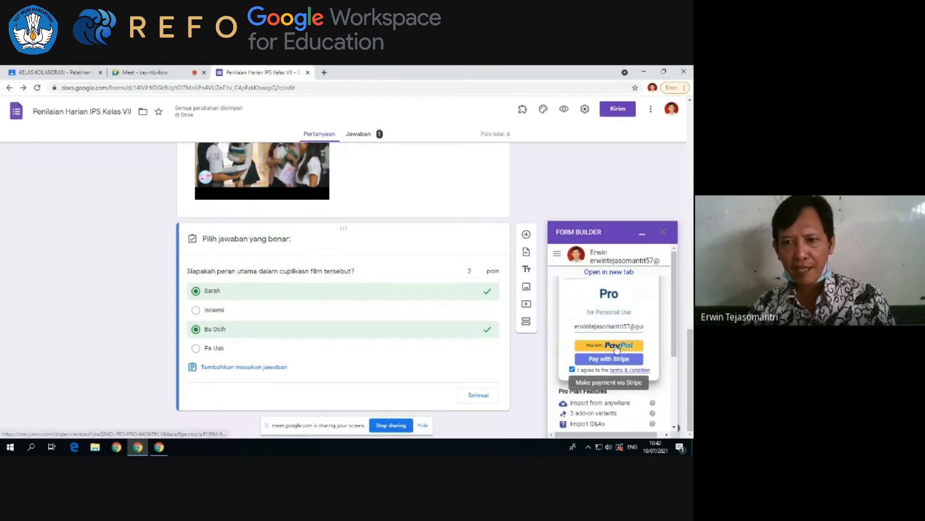
{"action": "scroll", "coordinate": [617, 323], "scroll_direction": "down", "scroll_amount": 1}
{"action": "scroll", "coordinate": [618, 322], "scroll_direction": "down", "scroll_amount": 4}
{"action": "scroll", "coordinate": [618, 322], "scroll_direction": "up", "scroll_amount": 3}
{"action": "scroll", "coordinate": [619, 323], "scroll_direction": "up", "scroll_amount": 4}
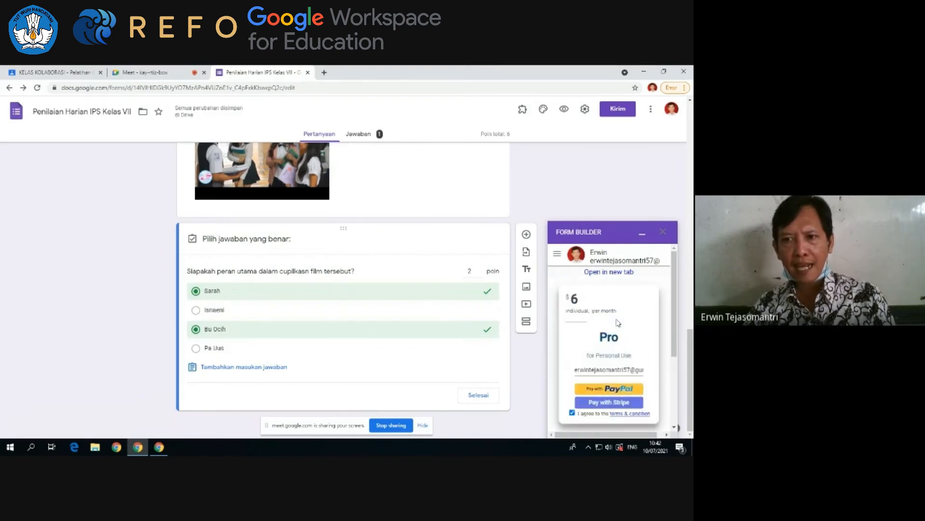
{"action": "scroll", "coordinate": [618, 322], "scroll_direction": "down", "scroll_amount": 3}
{"action": "scroll", "coordinate": [616, 320], "scroll_direction": "up", "scroll_amount": 4}
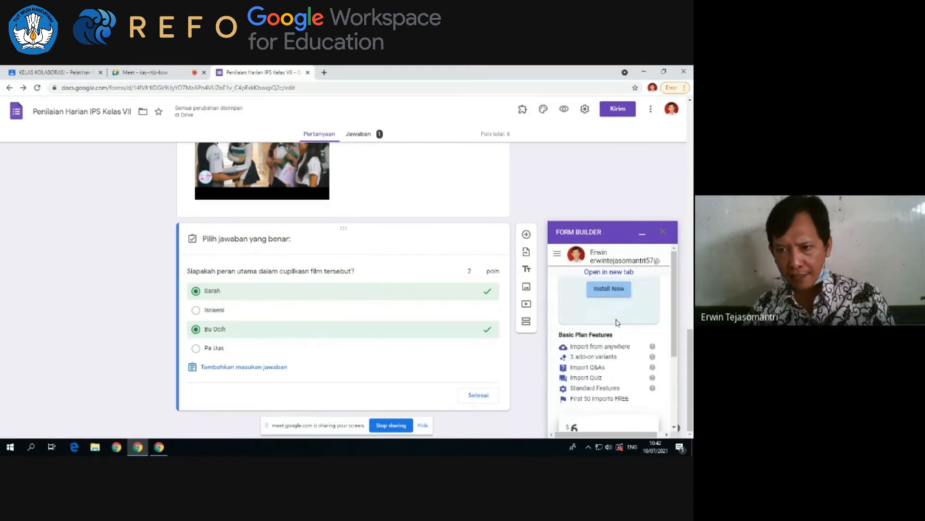
{"action": "scroll", "coordinate": [614, 345], "scroll_direction": "up", "scroll_amount": 2}
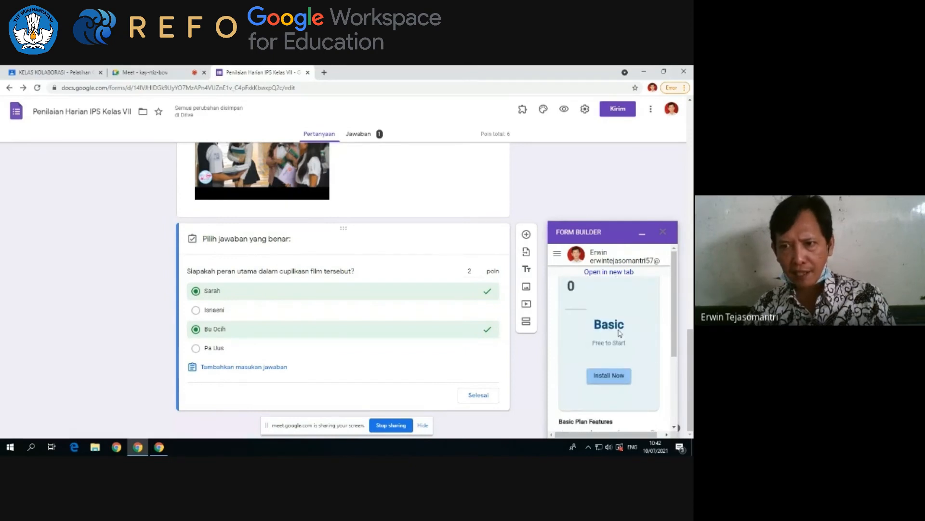
{"action": "scroll", "coordinate": [618, 332], "scroll_direction": "down", "scroll_amount": 2}
{"action": "scroll", "coordinate": [618, 337], "scroll_direction": "down", "scroll_amount": 2}
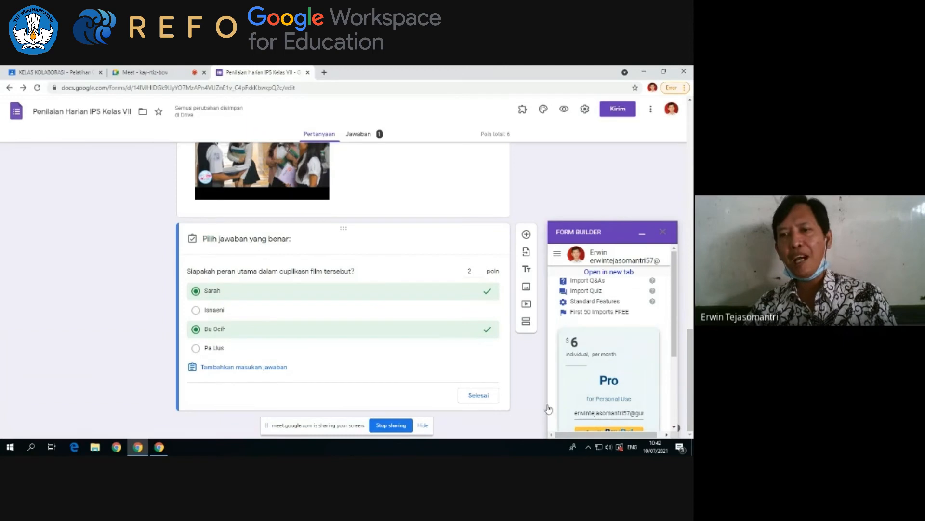
- Examine the Pro plan's payment options and features, the Business plan and the add-on description below them
{"action": "scroll", "coordinate": [610, 363], "scroll_direction": "down", "scroll_amount": 2}
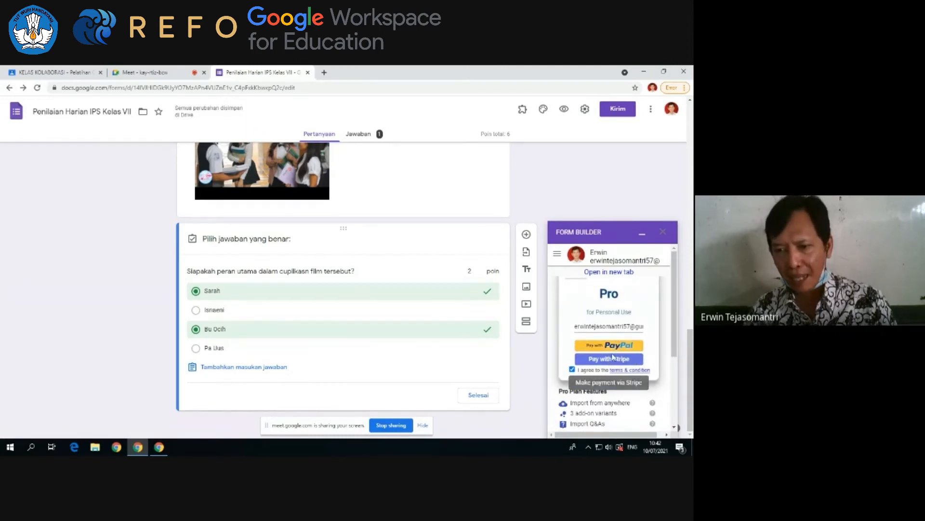
{"action": "scroll", "coordinate": [634, 376], "scroll_direction": "down", "scroll_amount": 1}
{"action": "scroll", "coordinate": [635, 375], "scroll_direction": "down", "scroll_amount": 1}
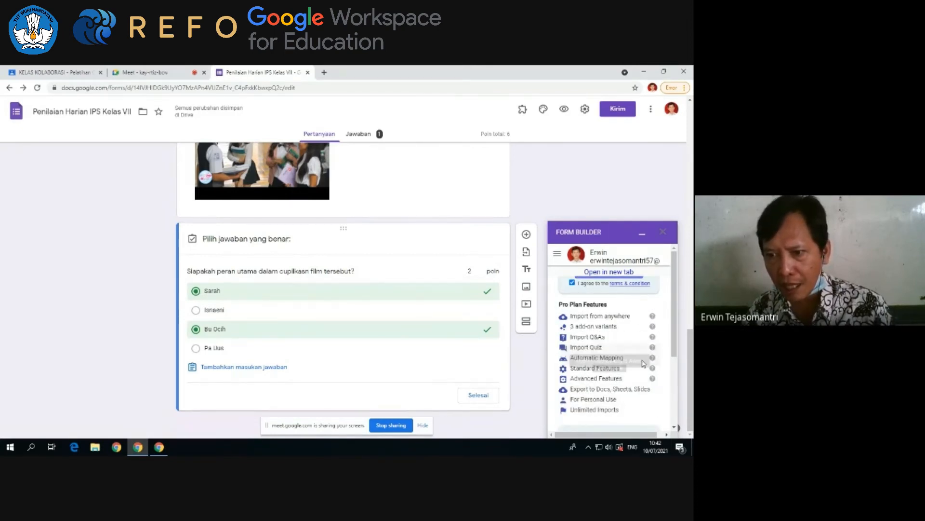
{"action": "scroll", "coordinate": [604, 327], "scroll_direction": "down", "scroll_amount": 3}
{"action": "scroll", "coordinate": [604, 327], "scroll_direction": "down", "scroll_amount": 2}
{"action": "scroll", "coordinate": [631, 345], "scroll_direction": "up", "scroll_amount": 3}
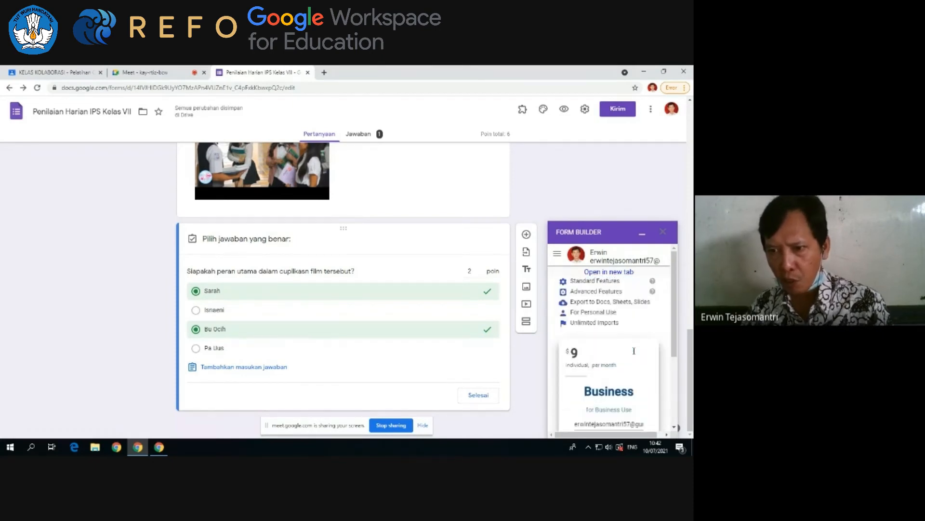
{"action": "scroll", "coordinate": [634, 351], "scroll_direction": "down", "scroll_amount": 2}
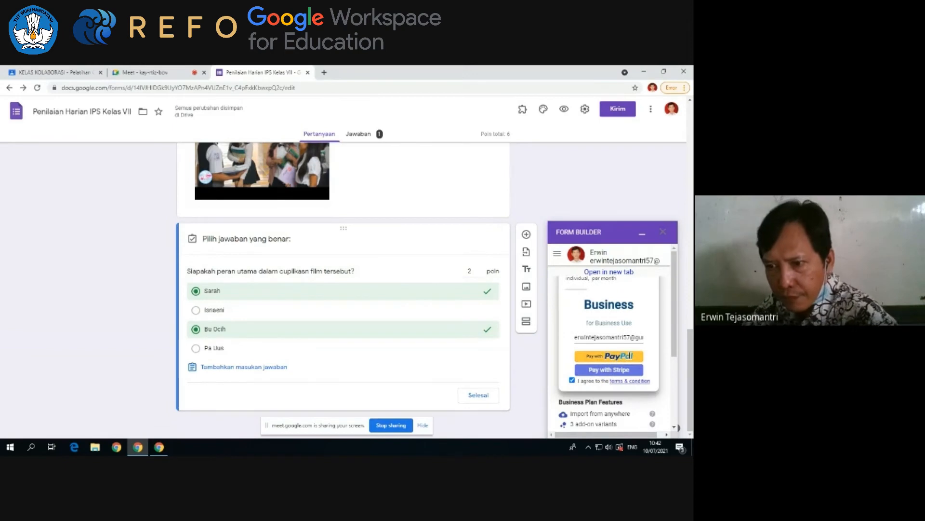
{"action": "scroll", "coordinate": [634, 351], "scroll_direction": "down", "scroll_amount": 10}
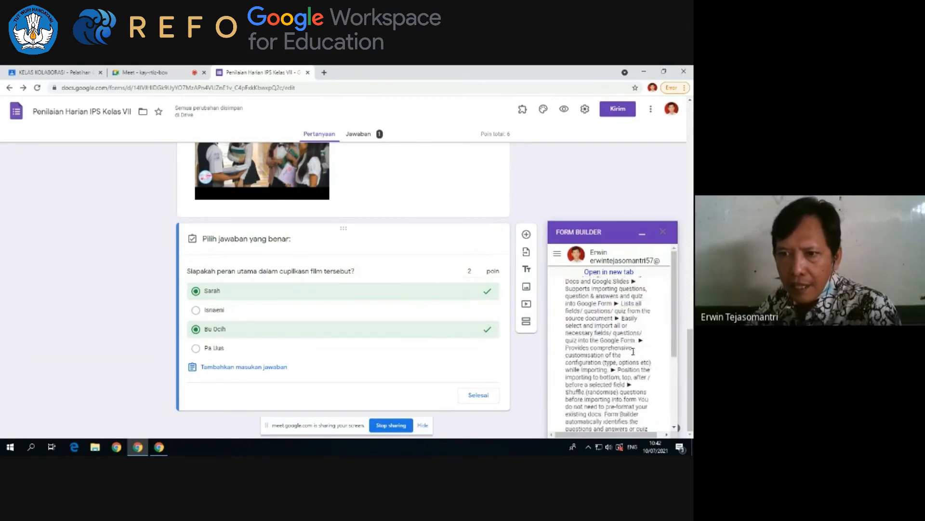
{"action": "scroll", "coordinate": [633, 351], "scroll_direction": "up", "scroll_amount": 3}
- Close the Form Builder window and start the add-on again from the form's installed add-ons
{"action": "left_click", "coordinate": [660, 234]}
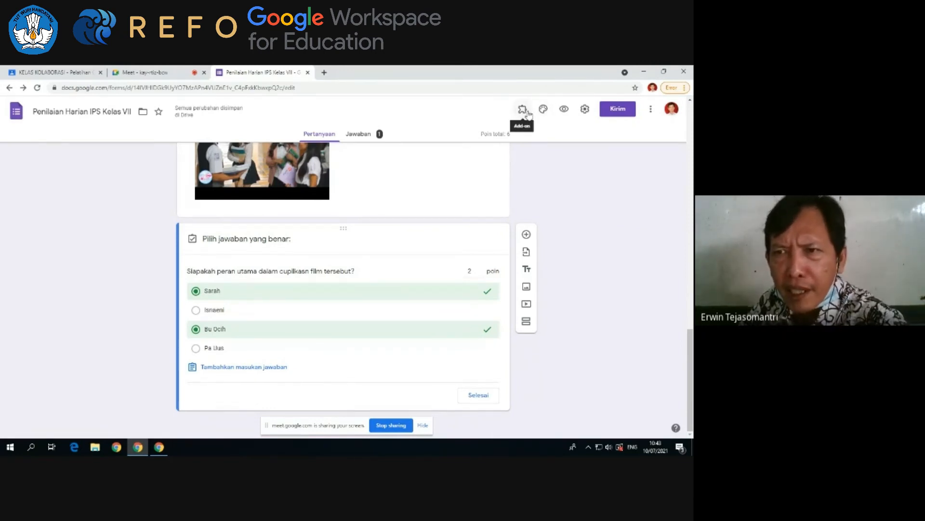
{"action": "left_click", "coordinate": [527, 114]}
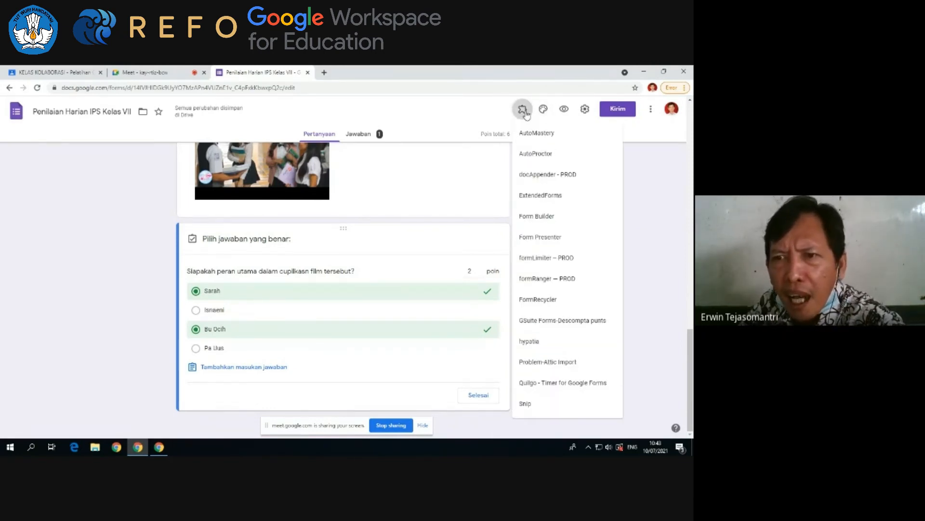
{"action": "left_click", "coordinate": [523, 217]}
{"action": "left_click", "coordinate": [322, 150]}
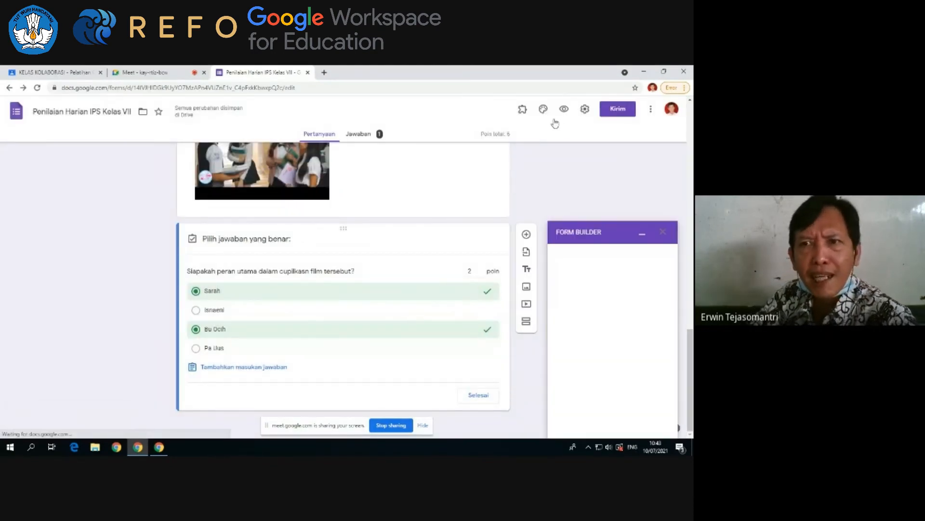
- Choose Google Docs as the source for the Form Builder question import
{"action": "left_click", "coordinate": [521, 111]}
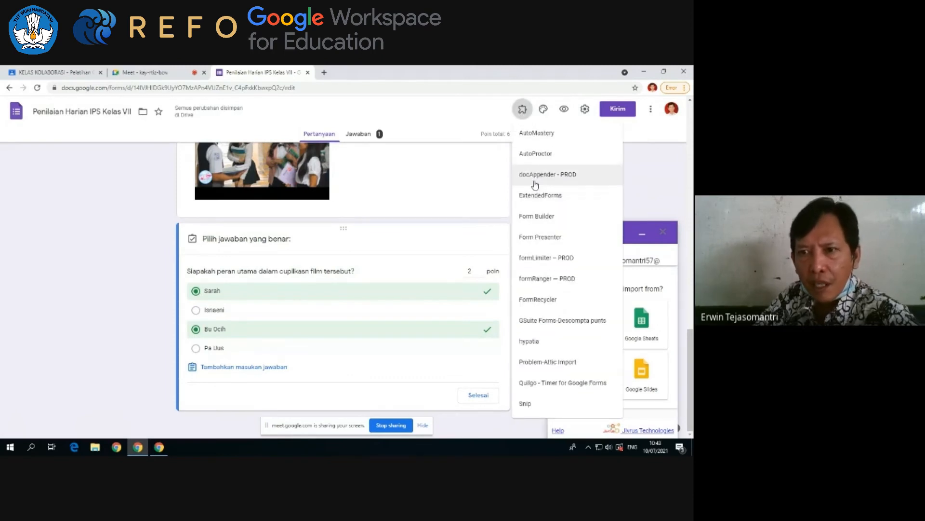
{"action": "left_click", "coordinate": [673, 199]}
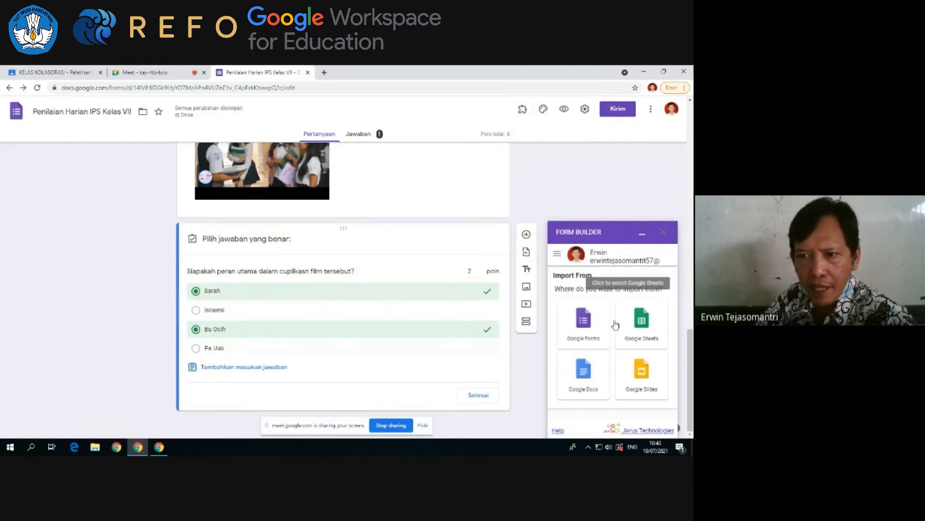
{"action": "left_click", "coordinate": [581, 375]}
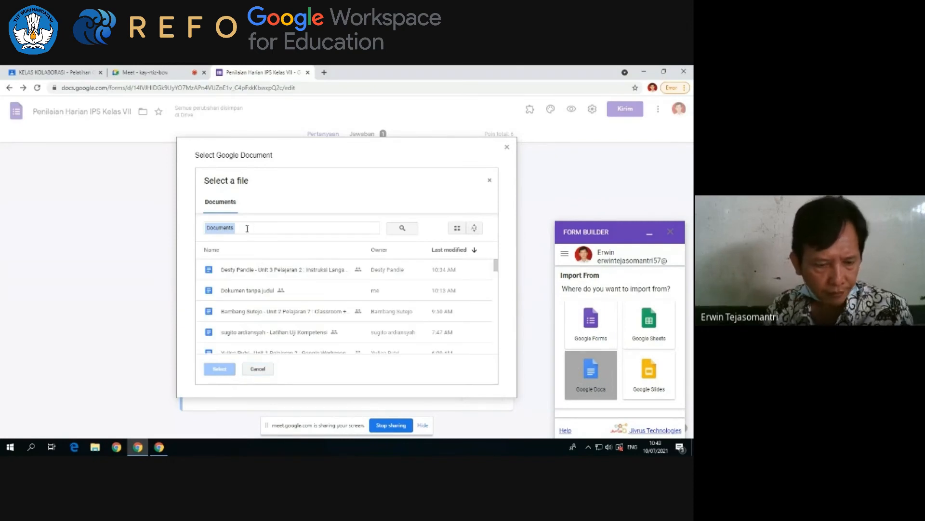
- Search the documents for "soal bahasa inggris" and load the SOAL BAHASA INGGRIS file into Form Builder
{"action": "left_click", "coordinate": [248, 290]}
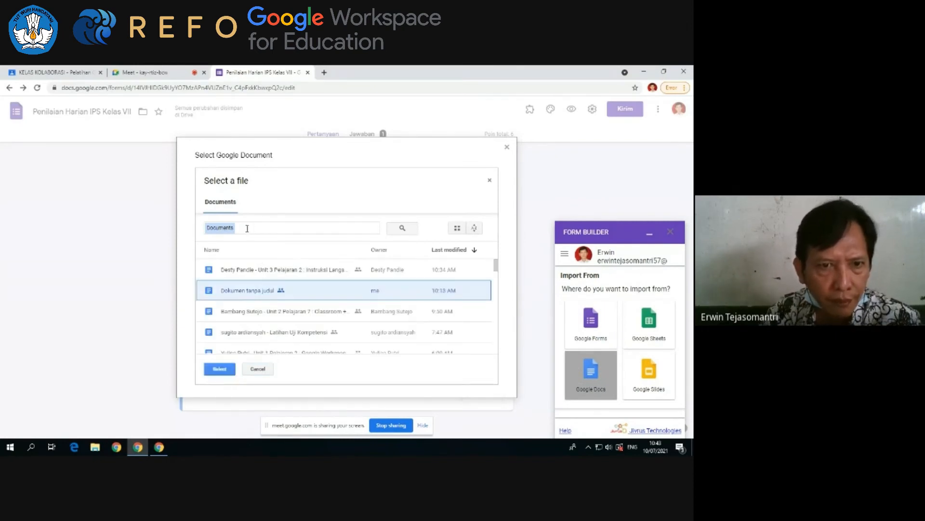
{"action": "left_click", "coordinate": [249, 228]}
{"action": "type", "text": "soal"}
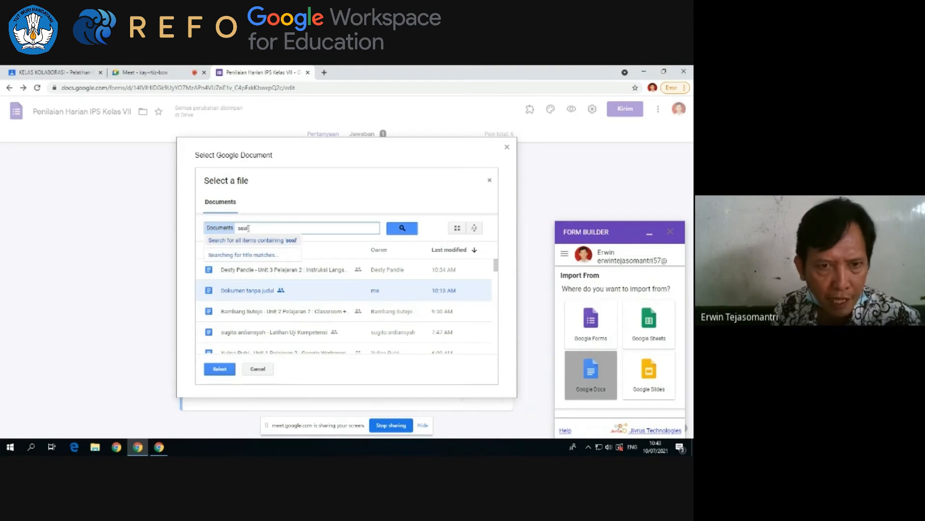
{"action": "type", "text": " ba"}
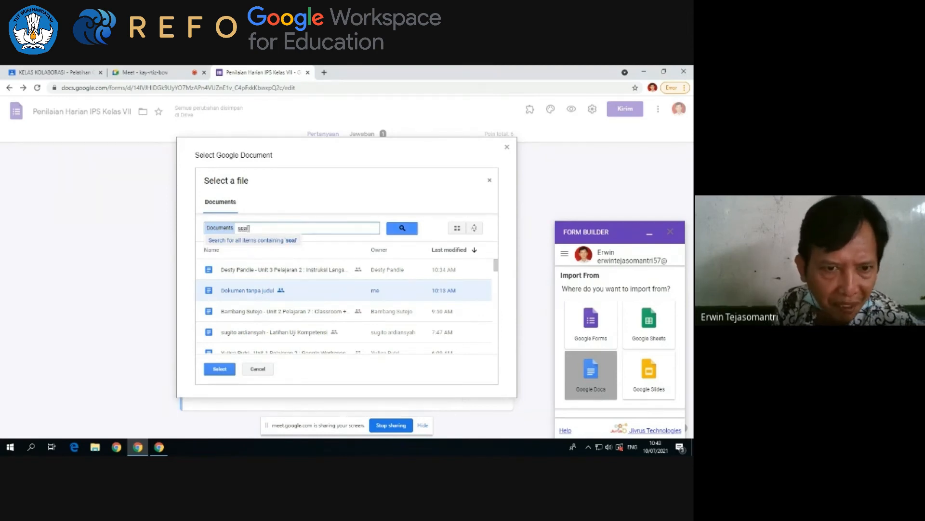
{"action": "type", "text": "hasa"}
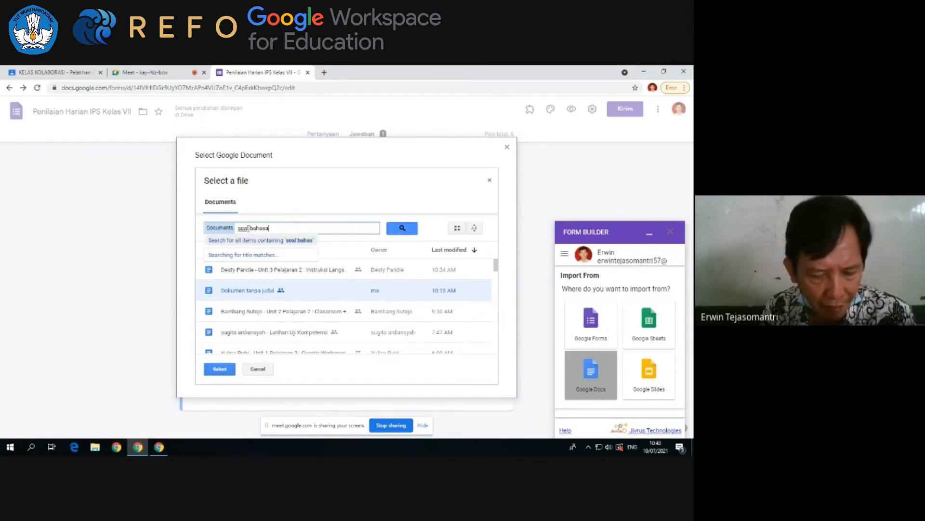
{"action": "type", "text": " ing"}
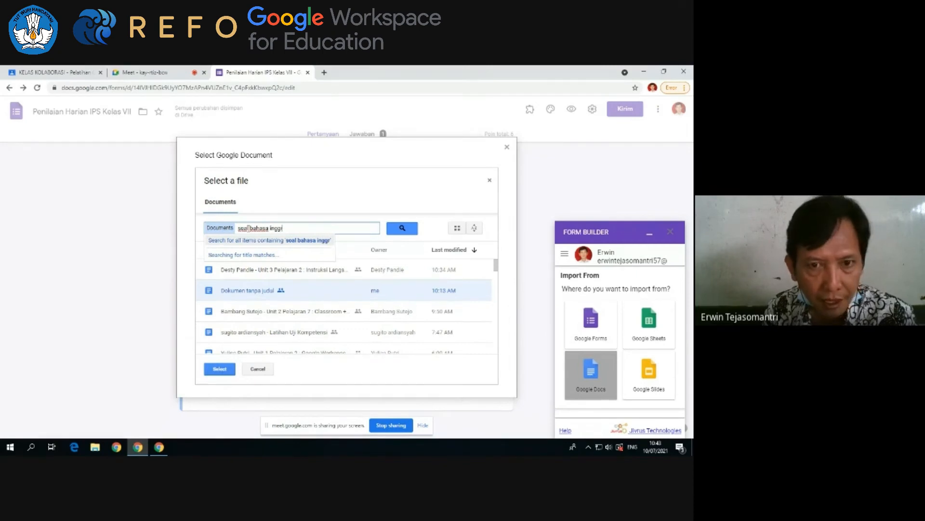
{"action": "type", "text": "gris"}
{"action": "key", "text": "Return"}
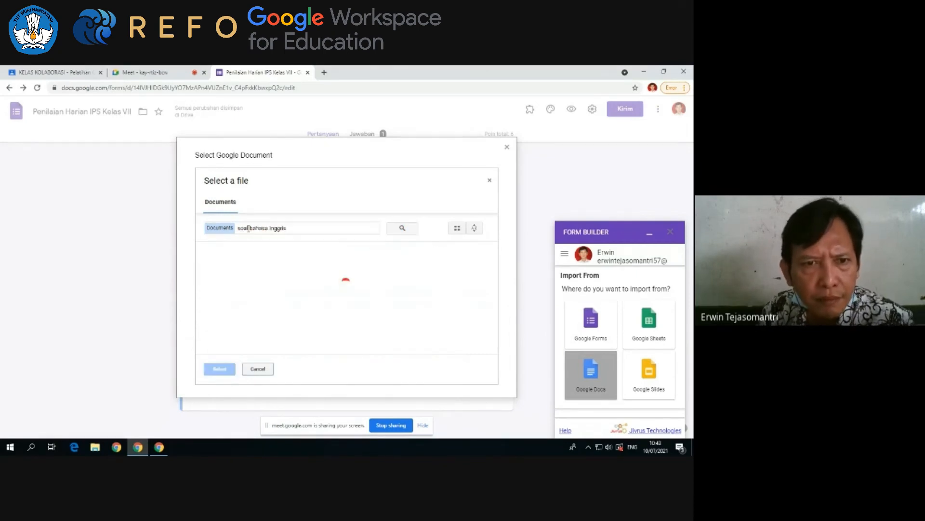
{"action": "left_click", "coordinate": [250, 271]}
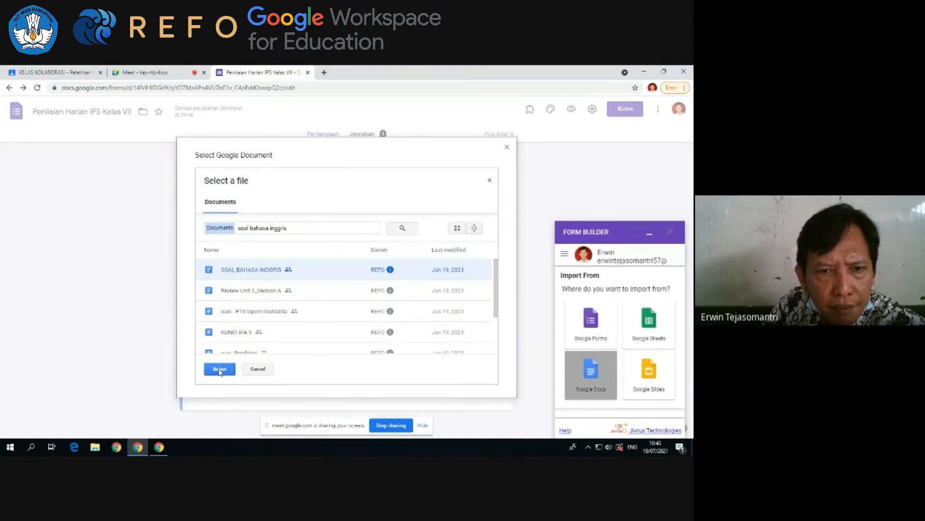
{"action": "left_click", "coordinate": [219, 369]}
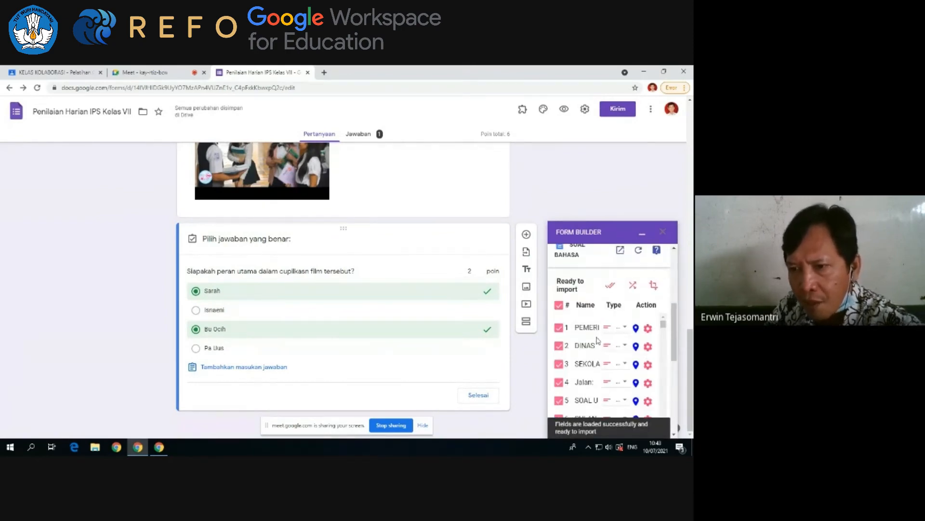
- Deselect all loaded fields and mark only fields 14, 15 and 16 for import: question 11 and its choices A and B
{"action": "left_click", "coordinate": [560, 306]}
{"action": "scroll", "coordinate": [596, 320], "scroll_direction": "down", "scroll_amount": 3}
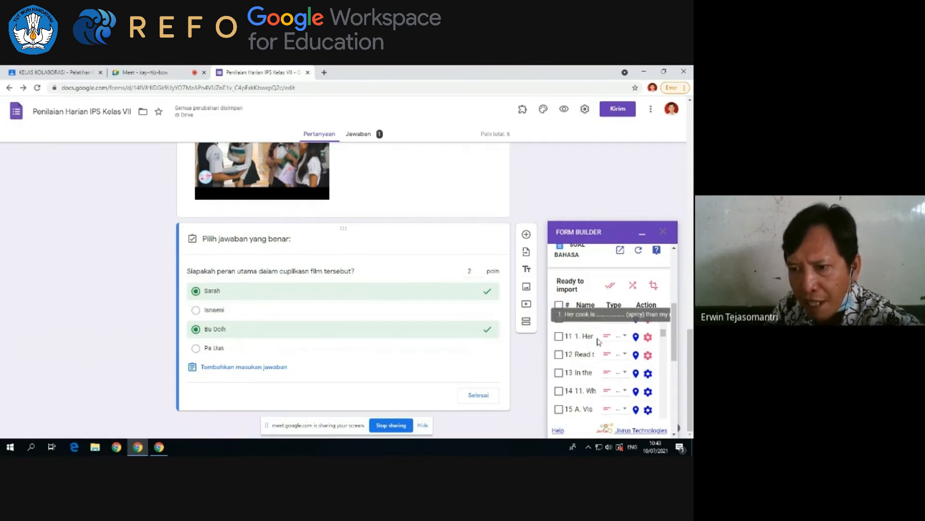
{"action": "scroll", "coordinate": [598, 341], "scroll_direction": "down", "scroll_amount": 1}
{"action": "left_click", "coordinate": [559, 347]}
{"action": "left_click", "coordinate": [558, 366]}
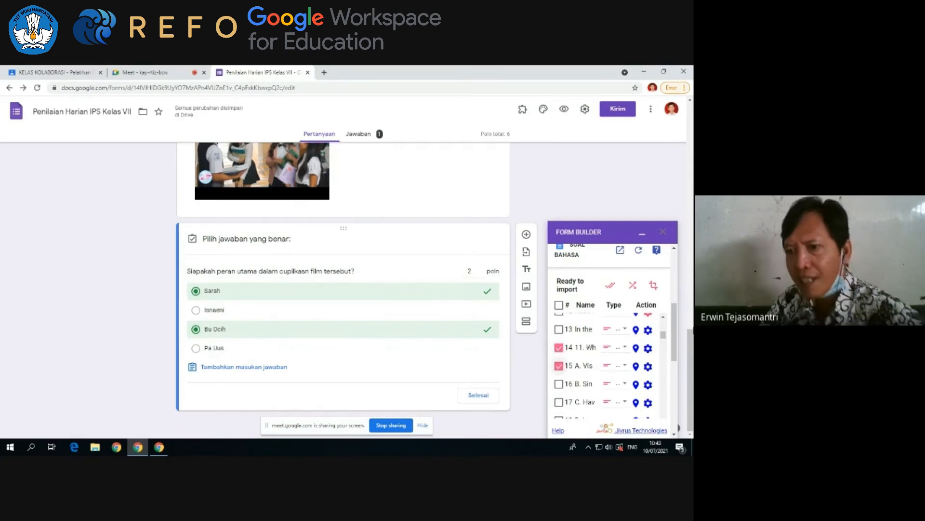
{"action": "left_click", "coordinate": [559, 384]}
- Review the position and advanced import options, and import the selected fields at the bottom of the form
{"action": "scroll", "coordinate": [612, 356], "scroll_direction": "down", "scroll_amount": 4}
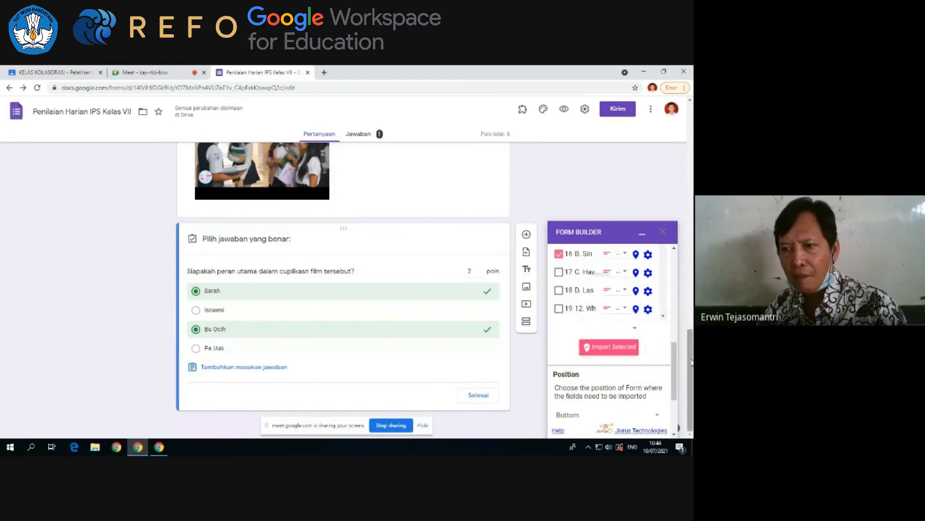
{"action": "scroll", "coordinate": [636, 376], "scroll_direction": "down", "scroll_amount": 1}
{"action": "scroll", "coordinate": [621, 338], "scroll_direction": "down", "scroll_amount": 2}
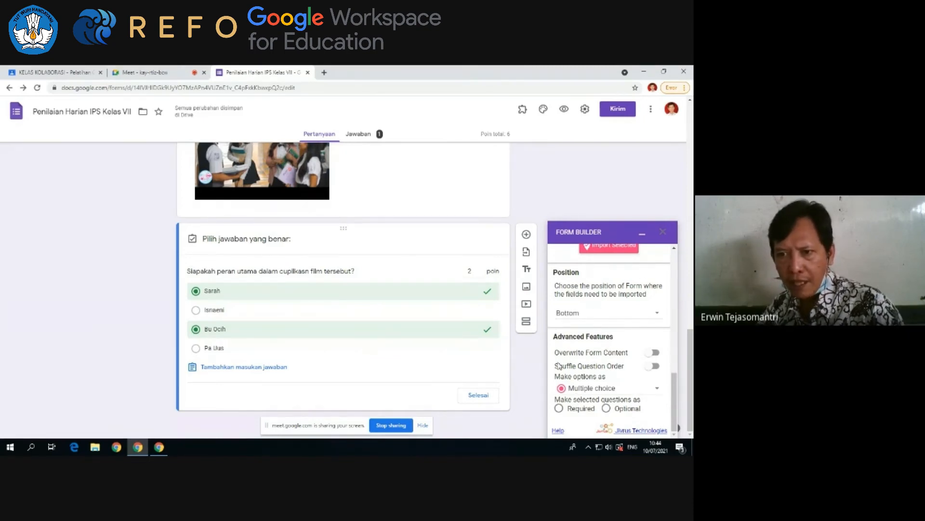
{"action": "scroll", "coordinate": [610, 348], "scroll_direction": "up", "scroll_amount": 2}
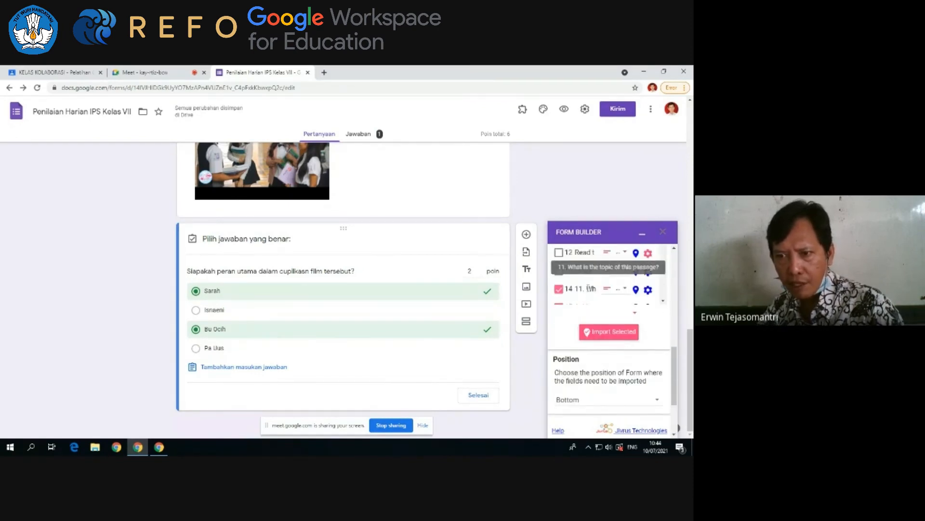
{"action": "left_click", "coordinate": [620, 337]}
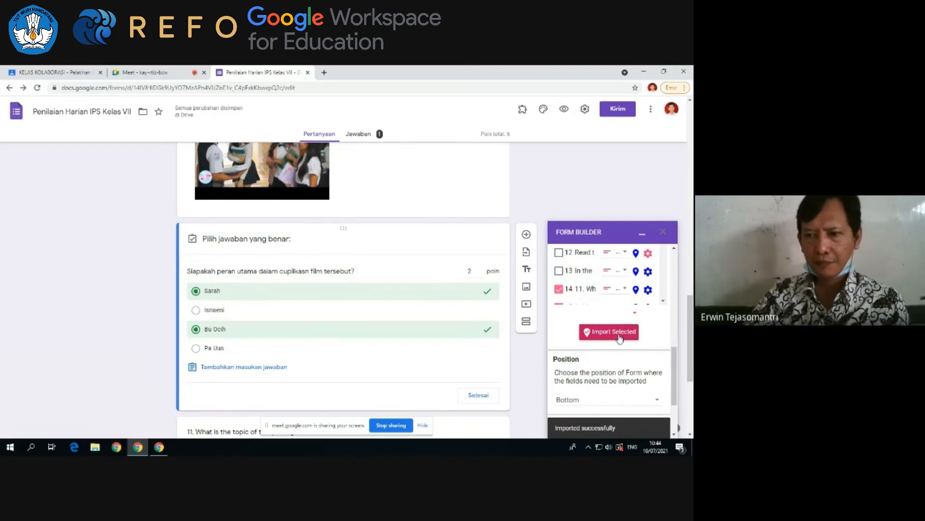
- Open the imported question "11. What is the topic of this passage?" for editing and close the Form Builder window
{"action": "scroll", "coordinate": [386, 313], "scroll_direction": "down", "scroll_amount": 4}
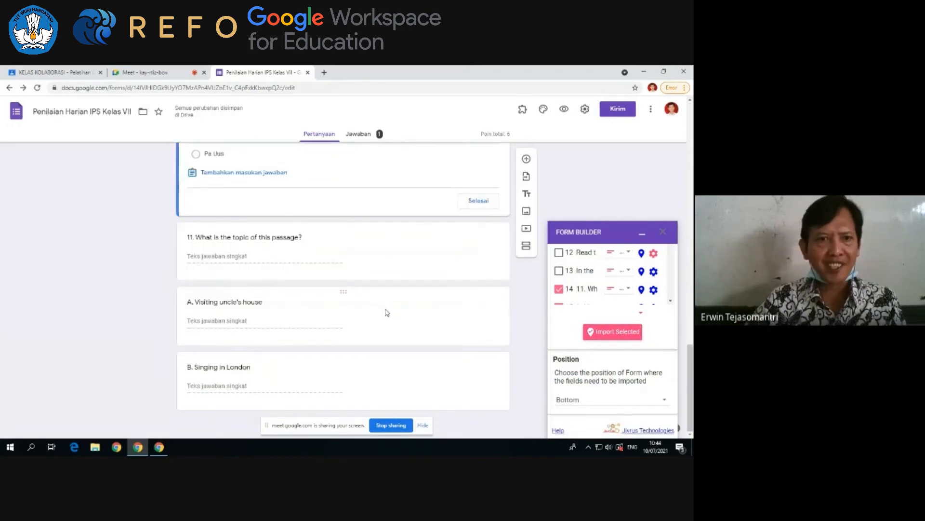
{"action": "left_click", "coordinate": [199, 257]}
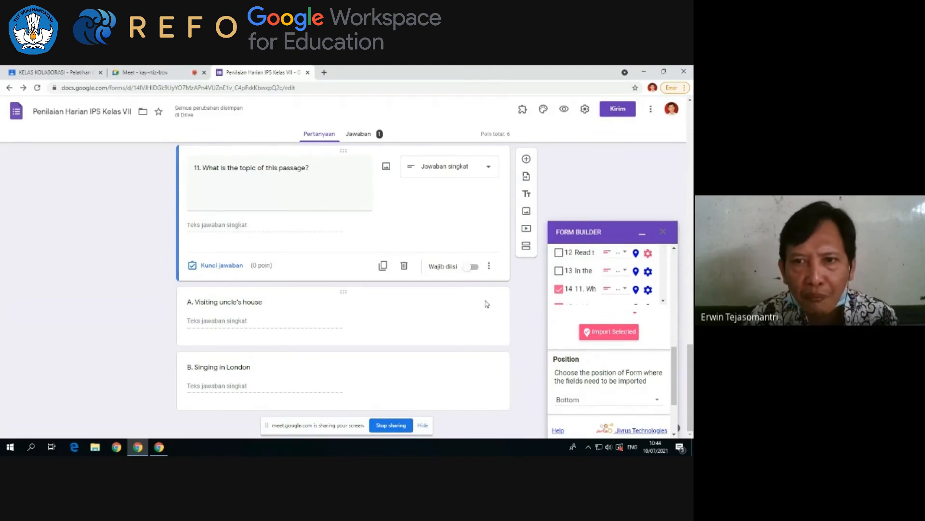
{"action": "left_click", "coordinate": [663, 232]}
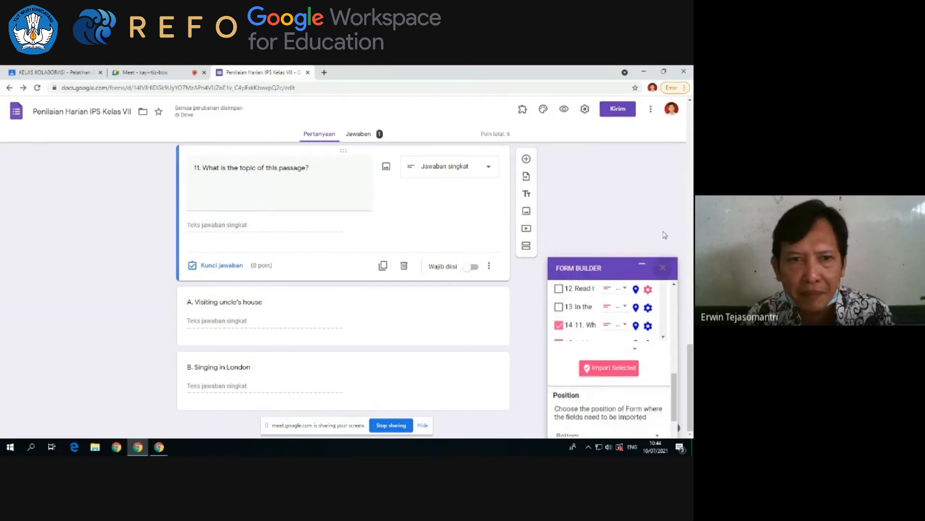
- Change the imported question 11 from a short answer to multiple choice (Pilihan ganda)
{"action": "scroll", "coordinate": [243, 251], "scroll_direction": "up", "scroll_amount": 2}
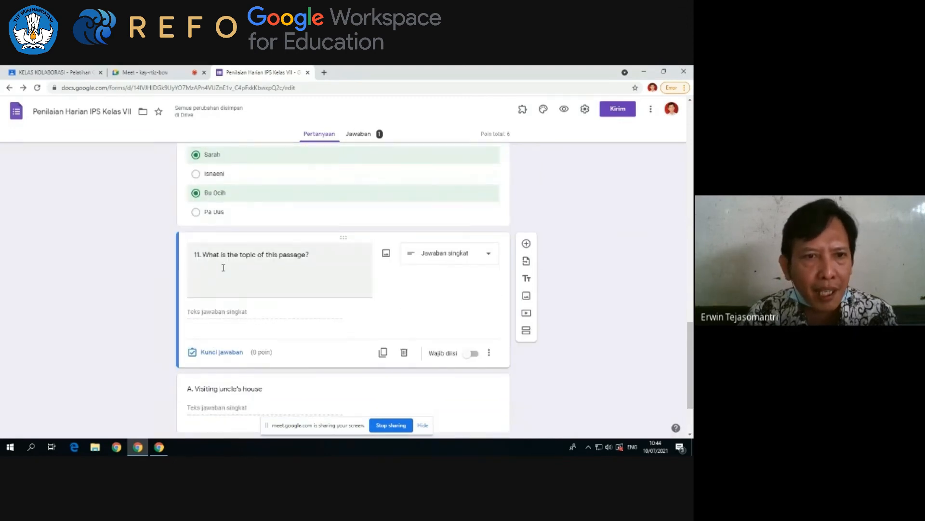
{"action": "scroll", "coordinate": [240, 292], "scroll_direction": "down", "scroll_amount": 1}
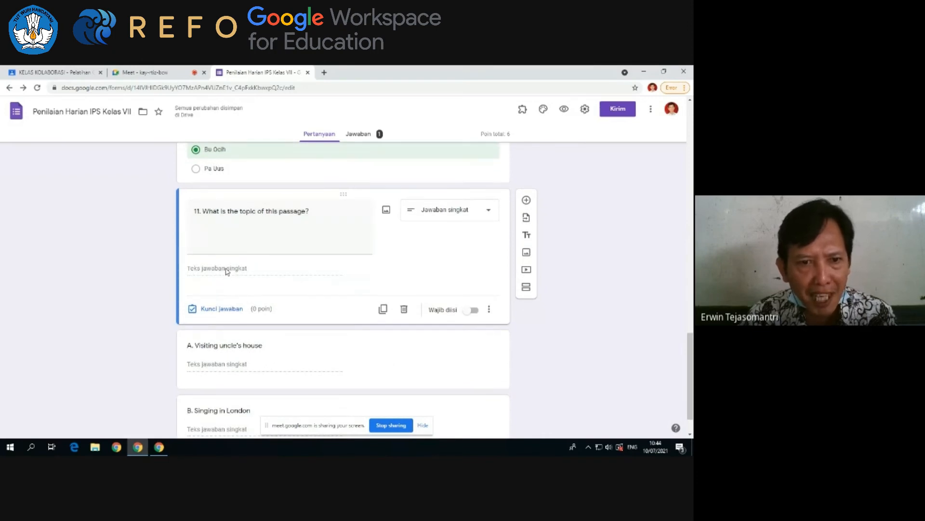
{"action": "scroll", "coordinate": [325, 314], "scroll_direction": "down", "scroll_amount": 1}
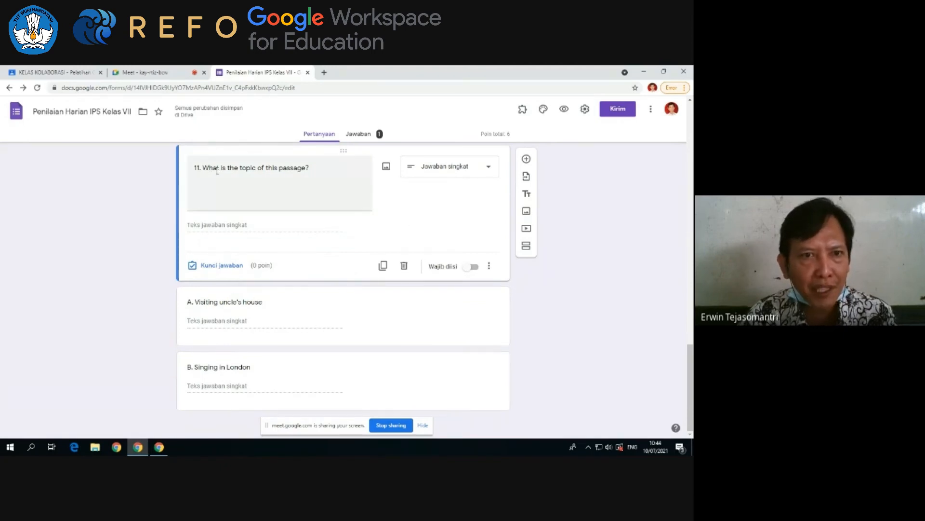
{"action": "left_click", "coordinate": [489, 173]}
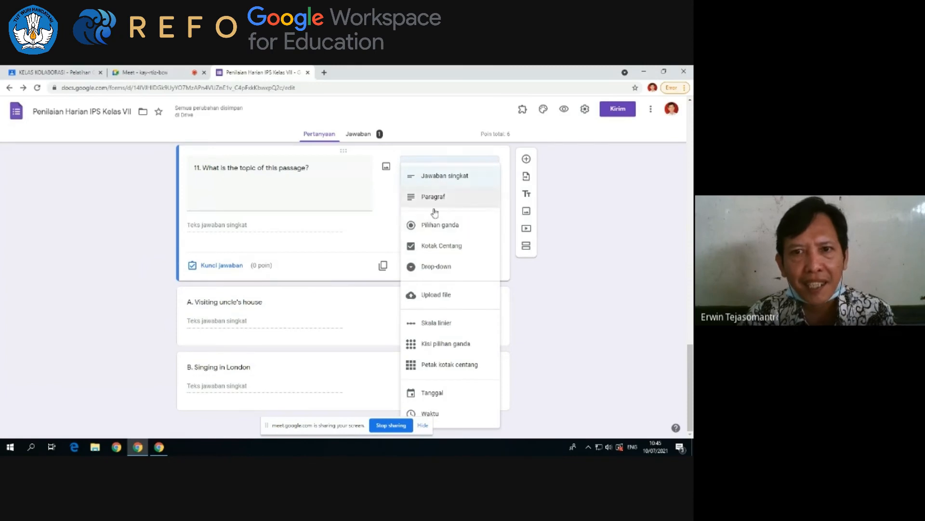
{"action": "left_click", "coordinate": [430, 225]}
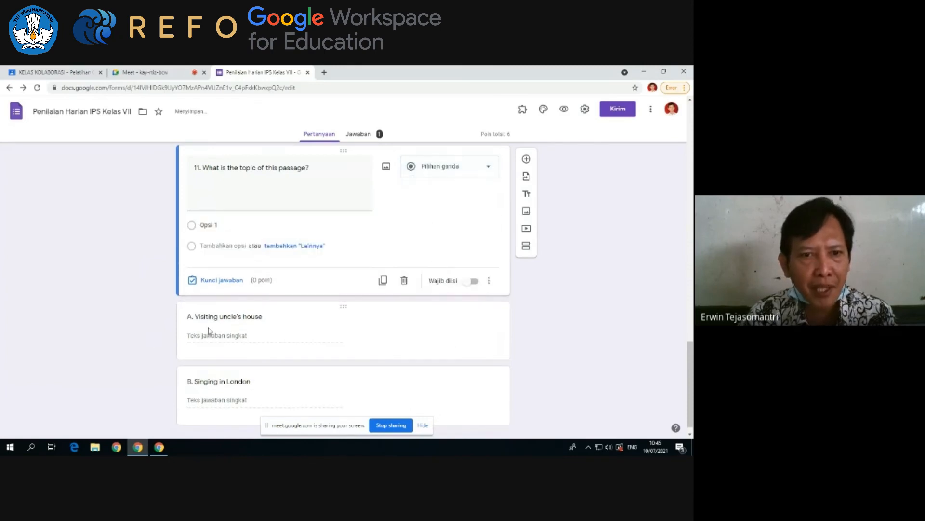
- Open the imported item "A. Visiting uncle's house" and go back to the beginning of the form
{"action": "left_click", "coordinate": [386, 323]}
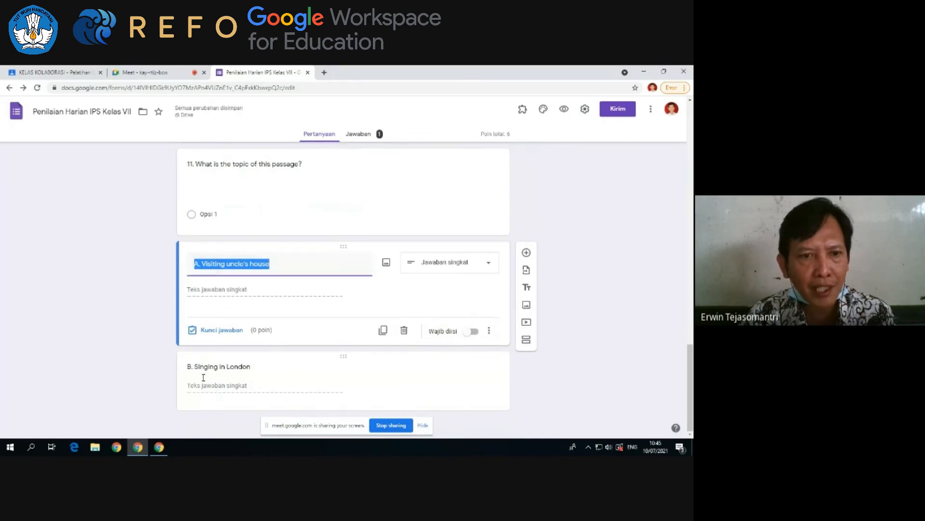
{"action": "scroll", "coordinate": [576, 306], "scroll_direction": "up", "scroll_amount": 15}
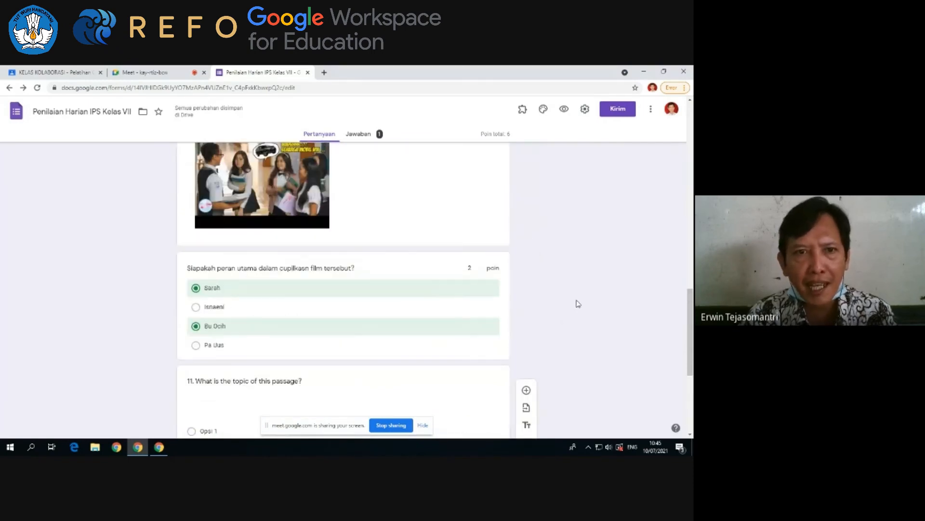
{"action": "scroll", "coordinate": [582, 297], "scroll_direction": "up", "scroll_amount": 10}
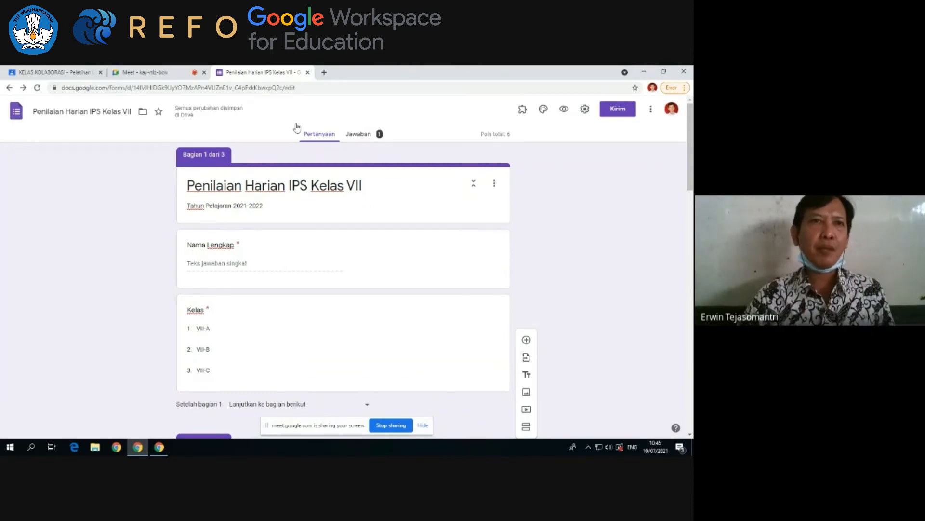
- Check the Google Meet call, return to the quiz form and dismiss the presentation notification
{"action": "left_click", "coordinate": [162, 73]}
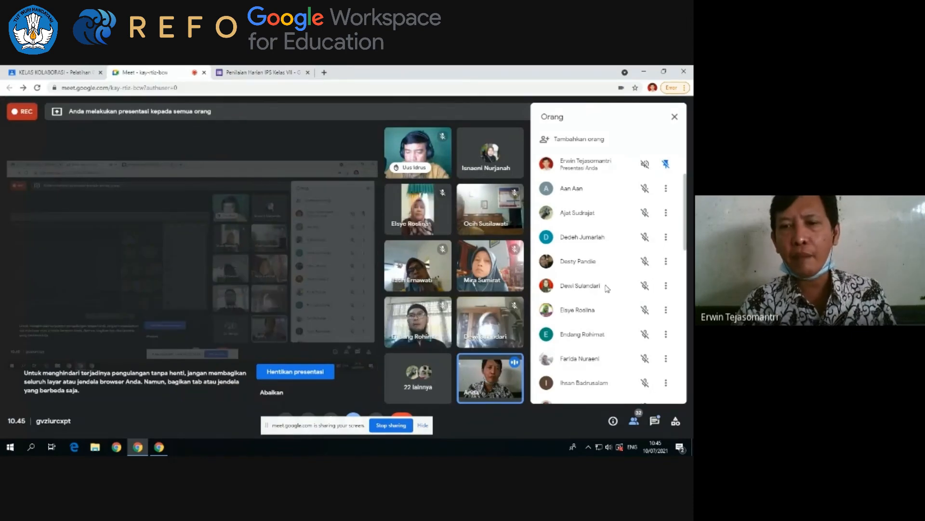
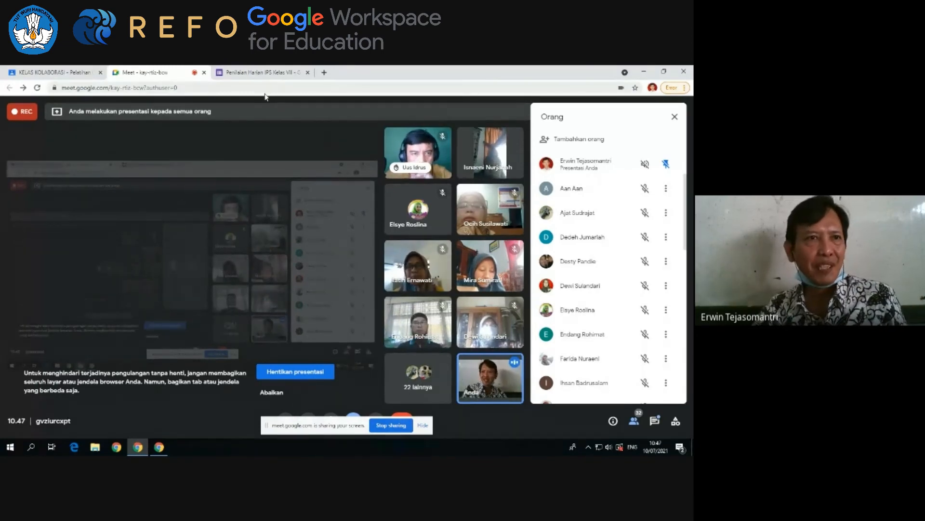
{"action": "left_click", "coordinate": [260, 77]}
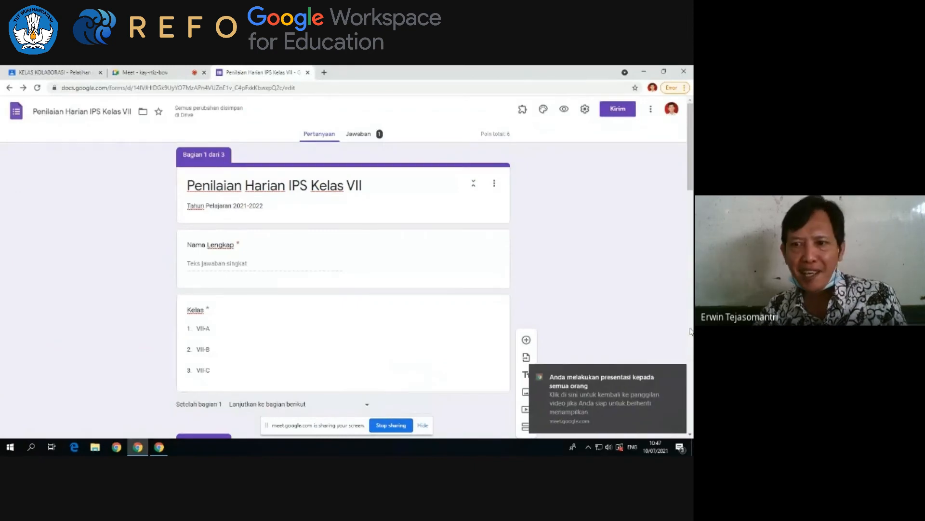
{"action": "left_click", "coordinate": [677, 372]}
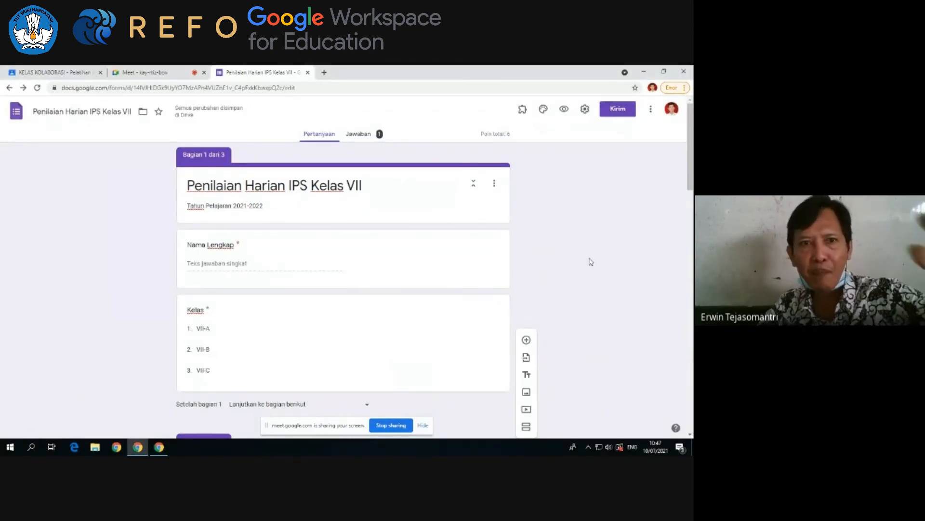
- Switch back to the Google Meet call, look through the participant list and close it
{"action": "left_click", "coordinate": [160, 72]}
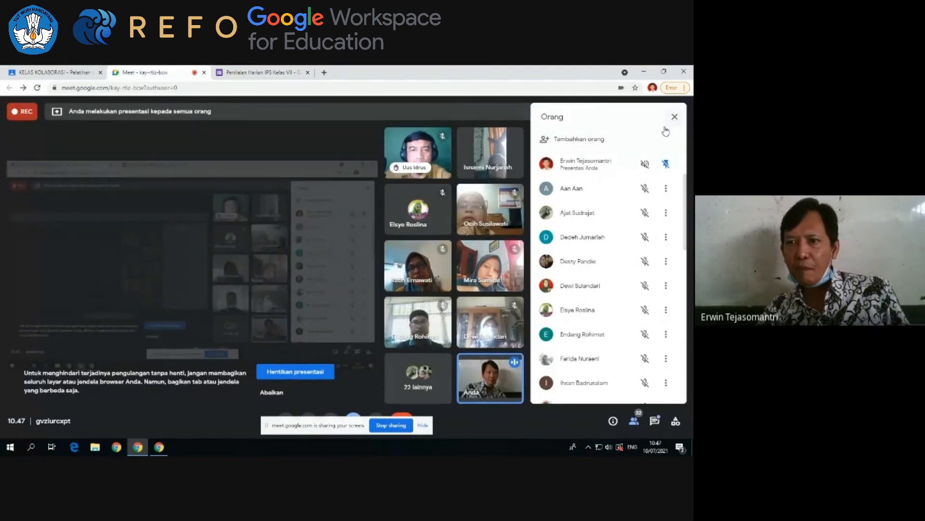
{"action": "scroll", "coordinate": [602, 260], "scroll_direction": "down", "scroll_amount": 10}
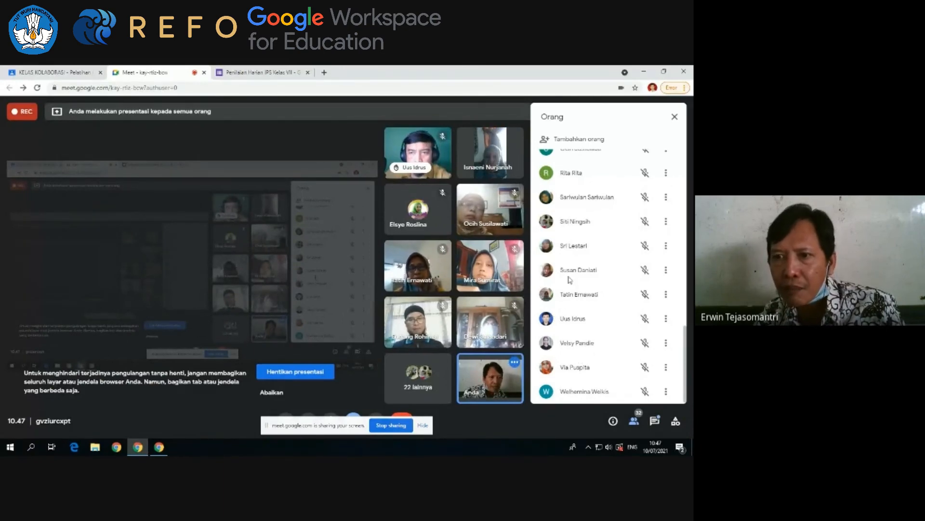
{"action": "scroll", "coordinate": [576, 275], "scroll_direction": "up", "scroll_amount": 1}
{"action": "scroll", "coordinate": [576, 275], "scroll_direction": "up", "scroll_amount": 3}
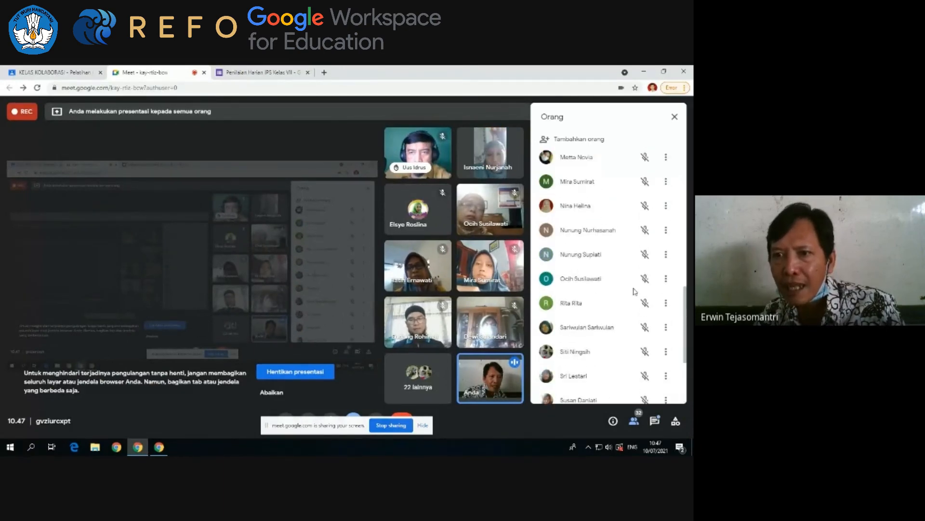
{"action": "scroll", "coordinate": [620, 304], "scroll_direction": "up", "scroll_amount": 3}
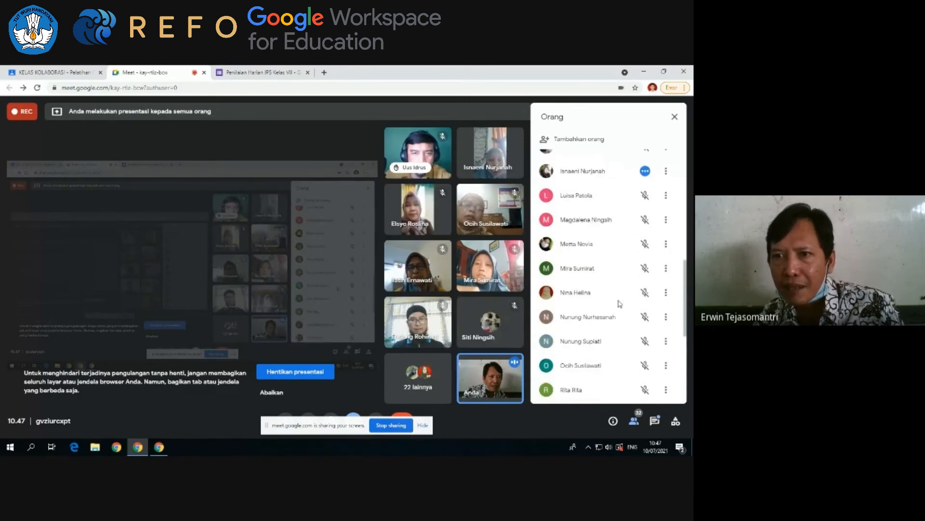
{"action": "scroll", "coordinate": [620, 303], "scroll_direction": "up", "scroll_amount": 5}
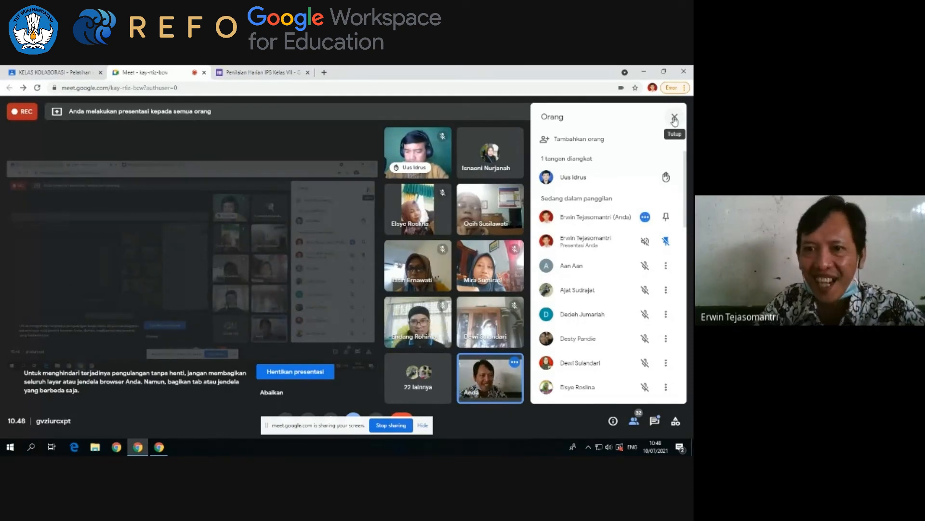
{"action": "left_click", "coordinate": [674, 117]}
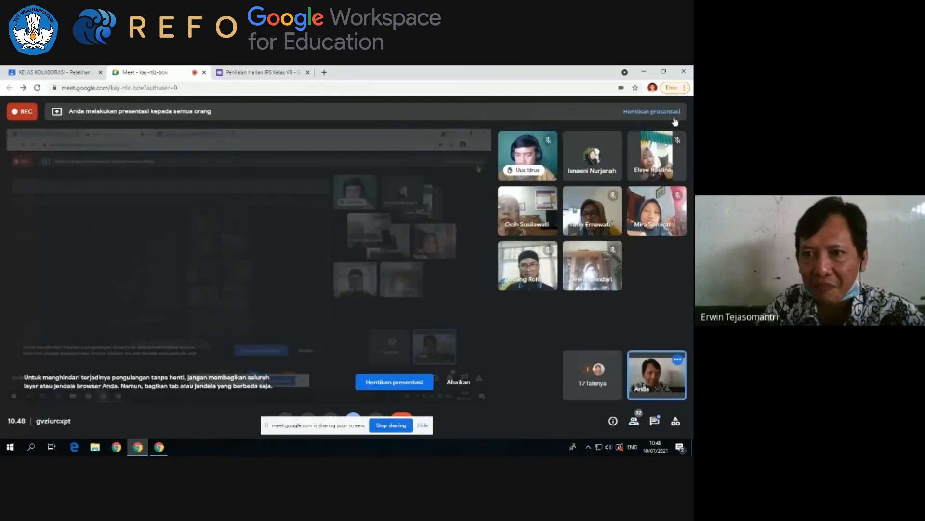